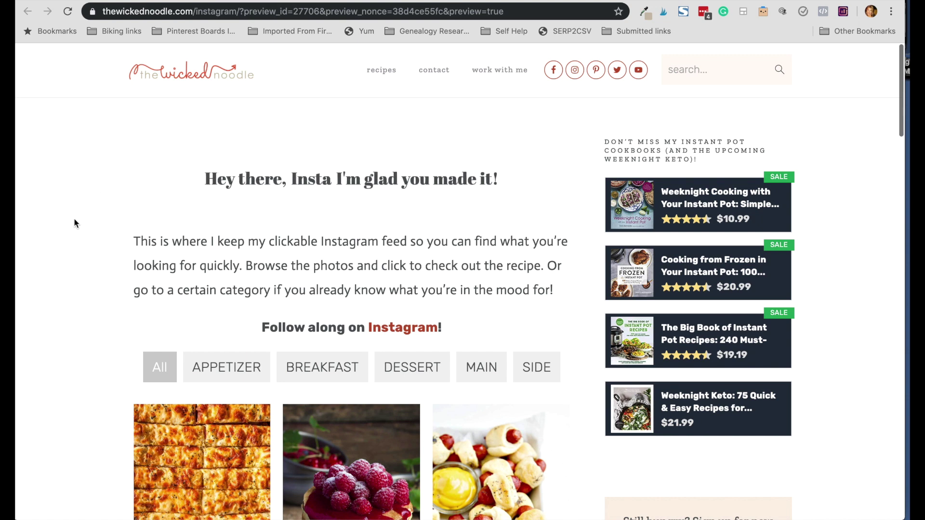
Step: Look over the finished Instagram page, from its heading and category filters through the whole recipe photo gallery
scroll(73, 218, "down", 2)
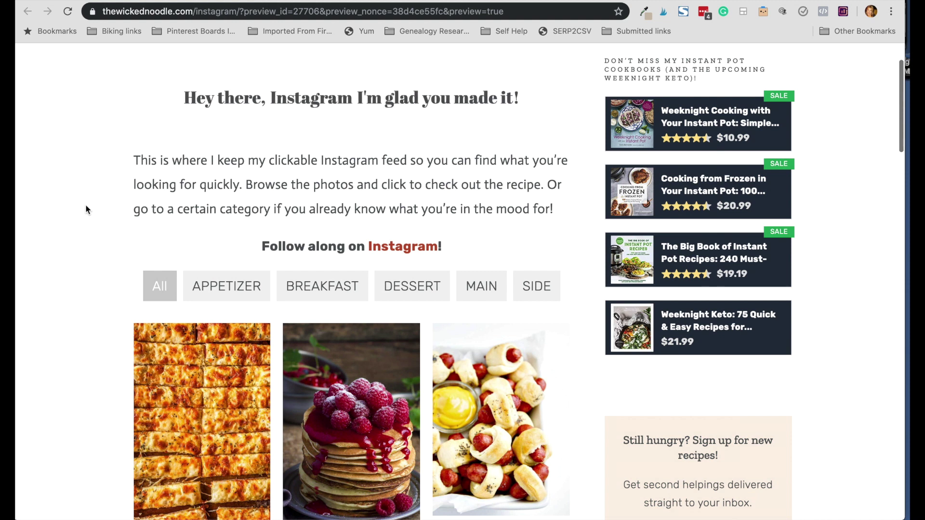
scroll(86, 229, "down", 3)
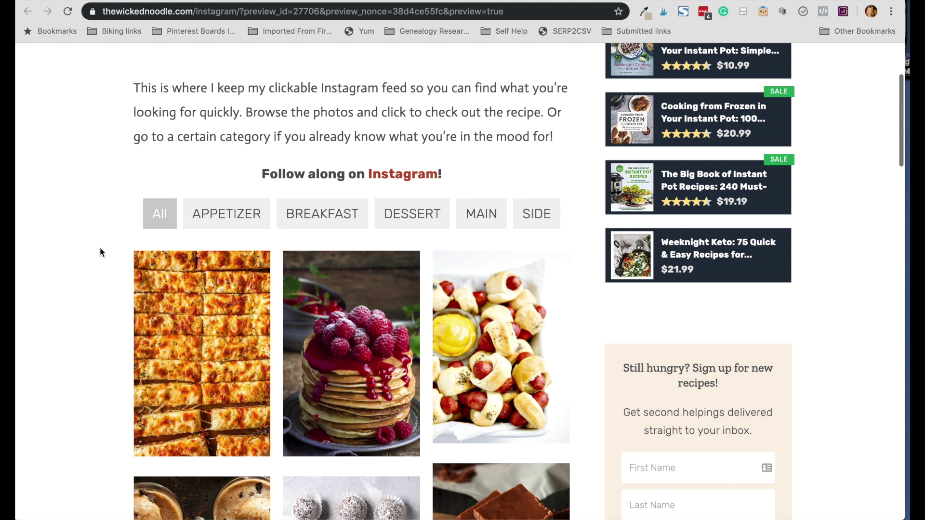
scroll(93, 292, "down", 6)
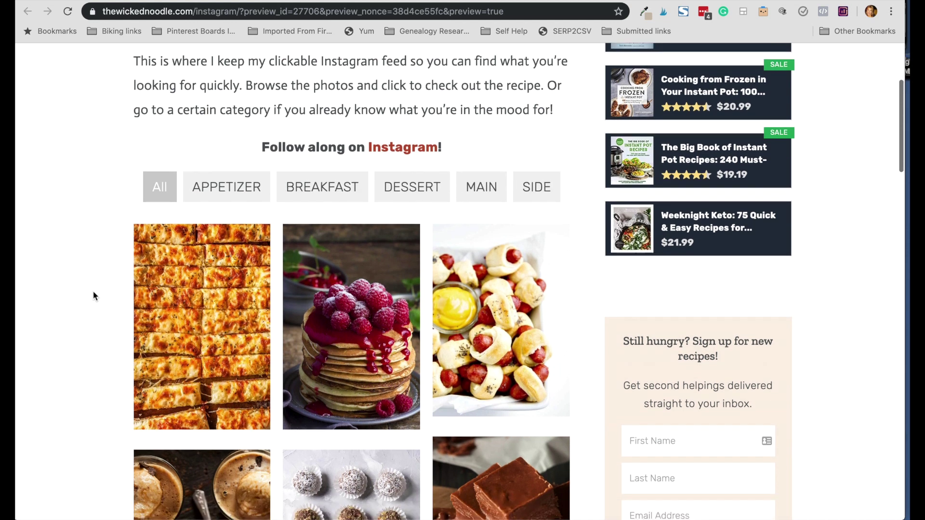
scroll(93, 292, "down", 10)
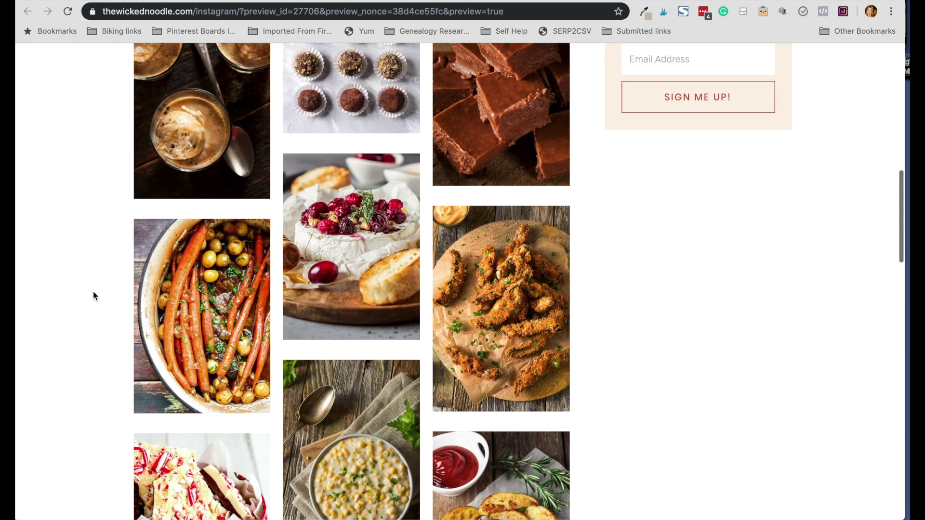
scroll(93, 294, "down", 7)
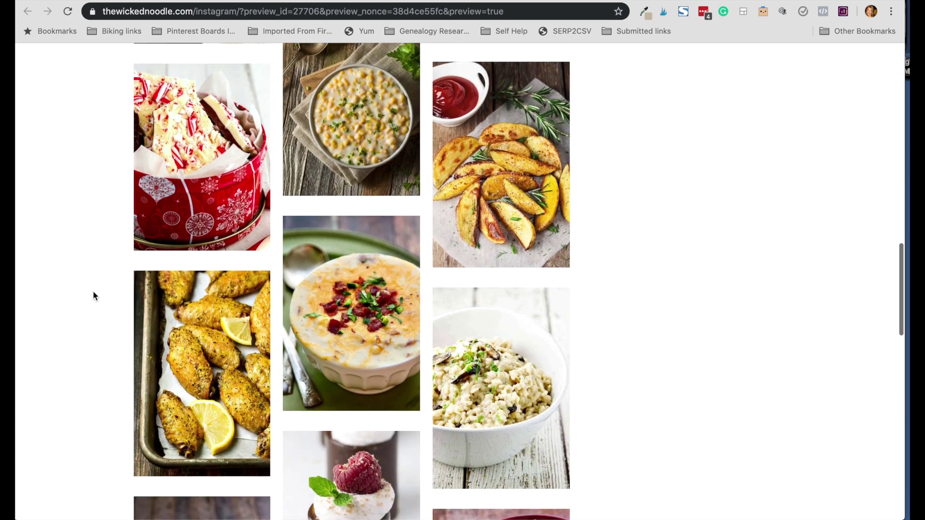
scroll(93, 295, "down", 11)
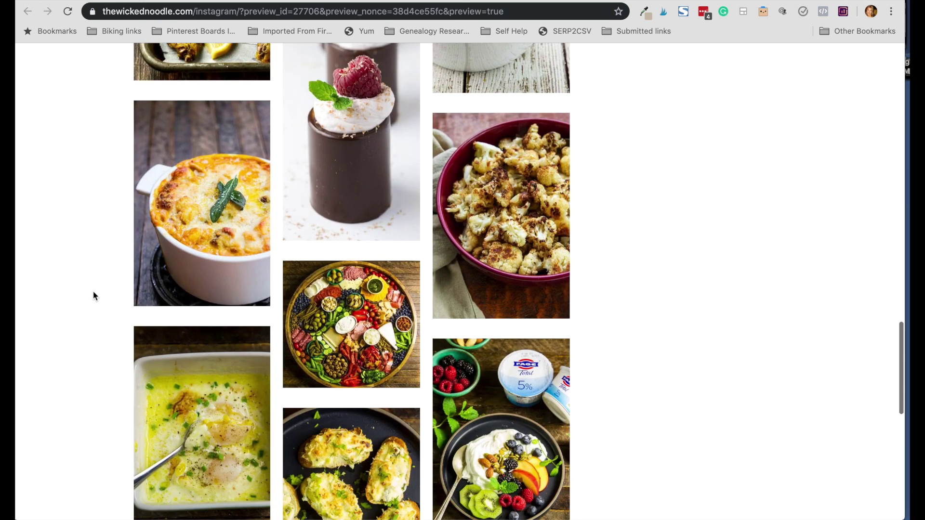
scroll(93, 295, "up", 20)
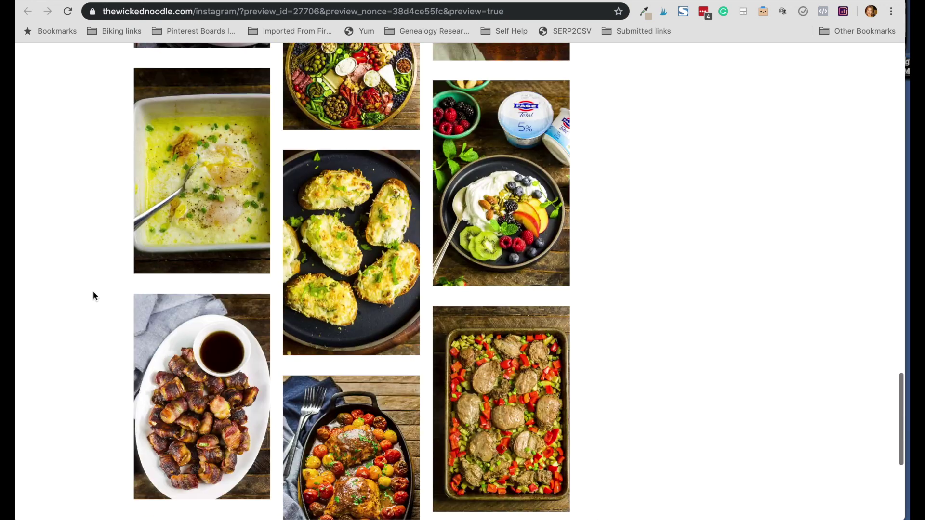
scroll(94, 293, "up", 11)
Step: Examine the recipe titles and links on individual gallery photos, such as the affogato, chocolate truffles and portobello fries
scroll(93, 293, "down", 8)
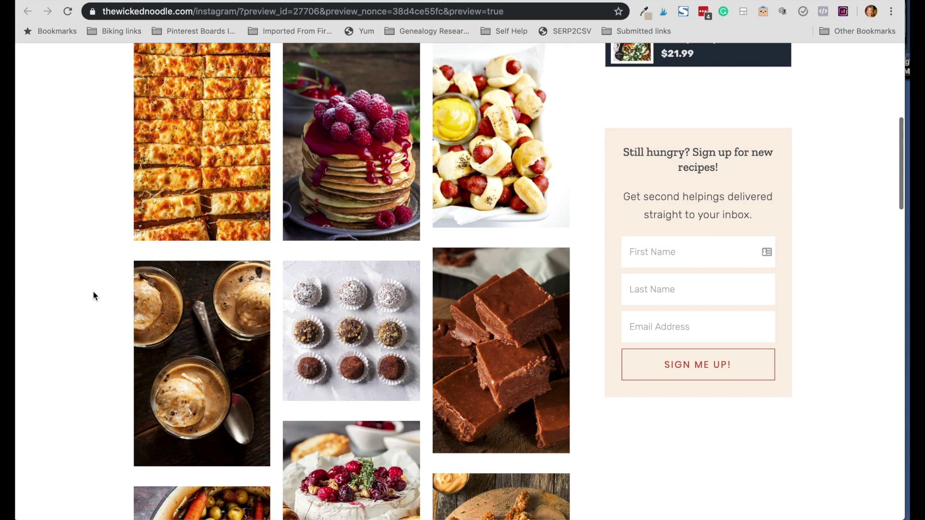
scroll(69, 310, "down", 3)
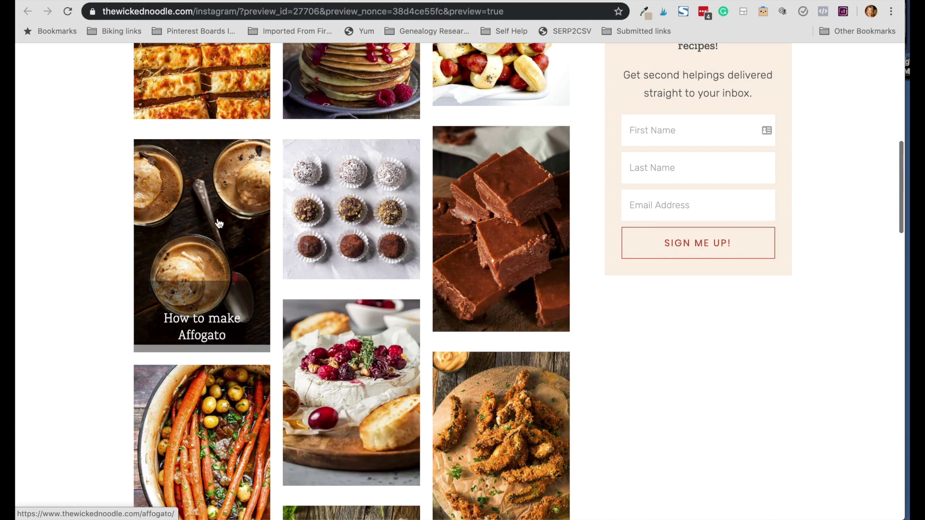
scroll(301, 378, "down", 3)
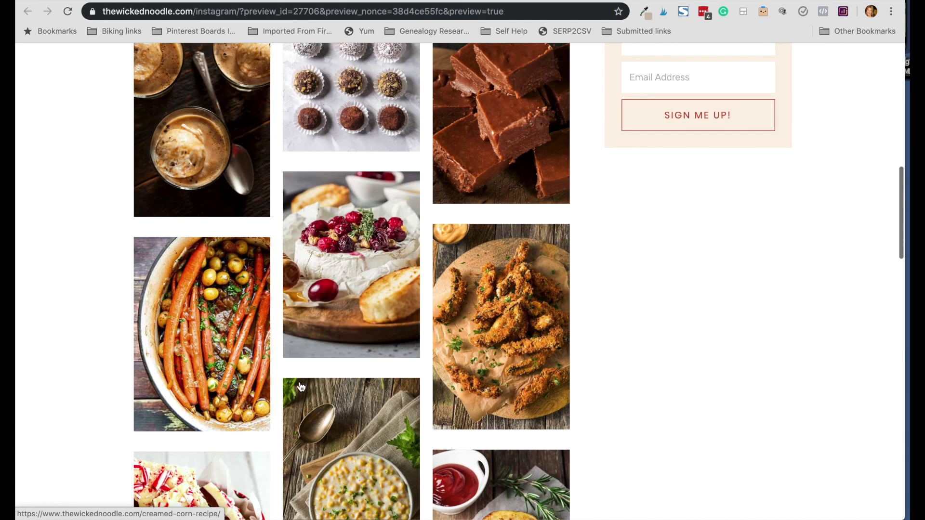
scroll(183, 337, "up", 8)
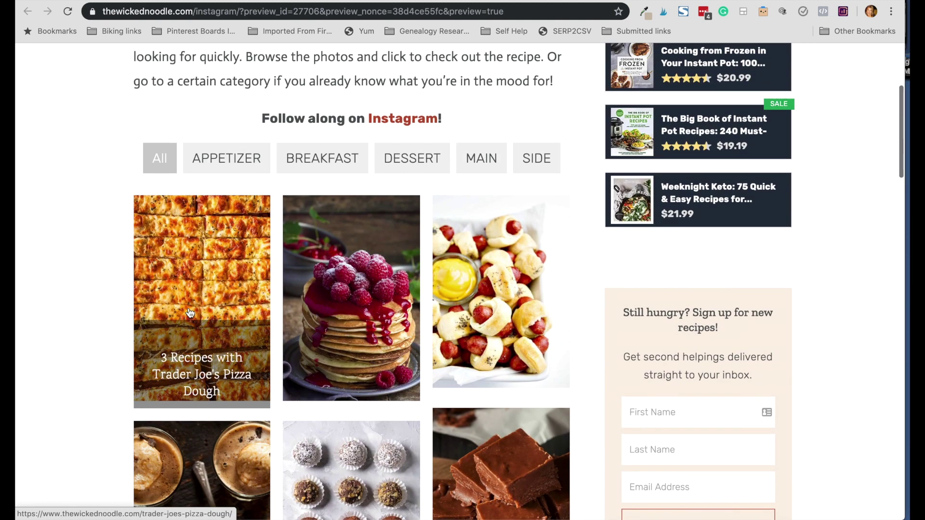
scroll(219, 306, "down", 5)
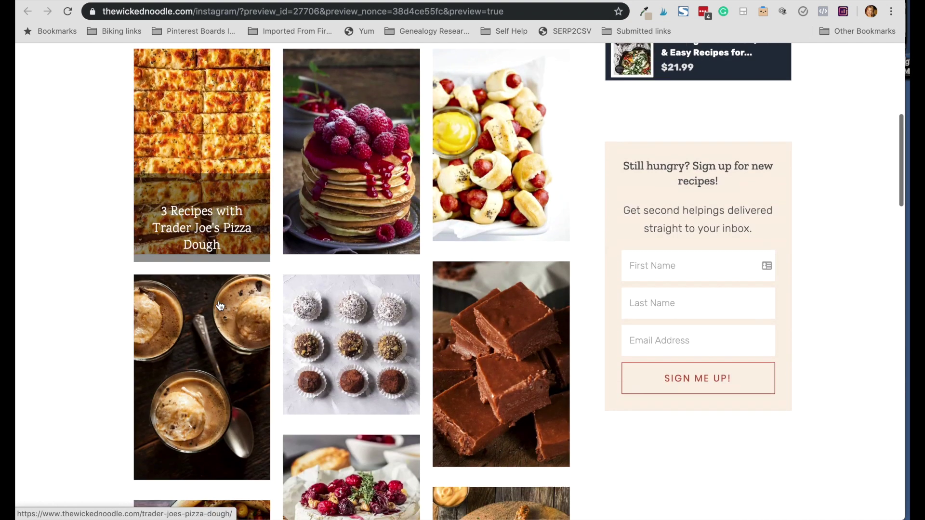
scroll(220, 306, "down", 5)
scroll(220, 306, "up", 6)
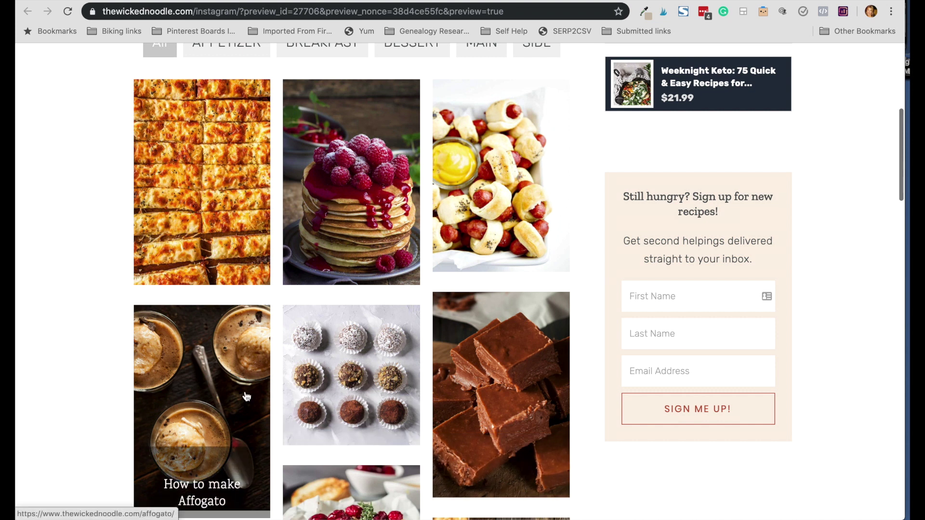
scroll(246, 396, "down", 1)
scroll(247, 396, "down", 3)
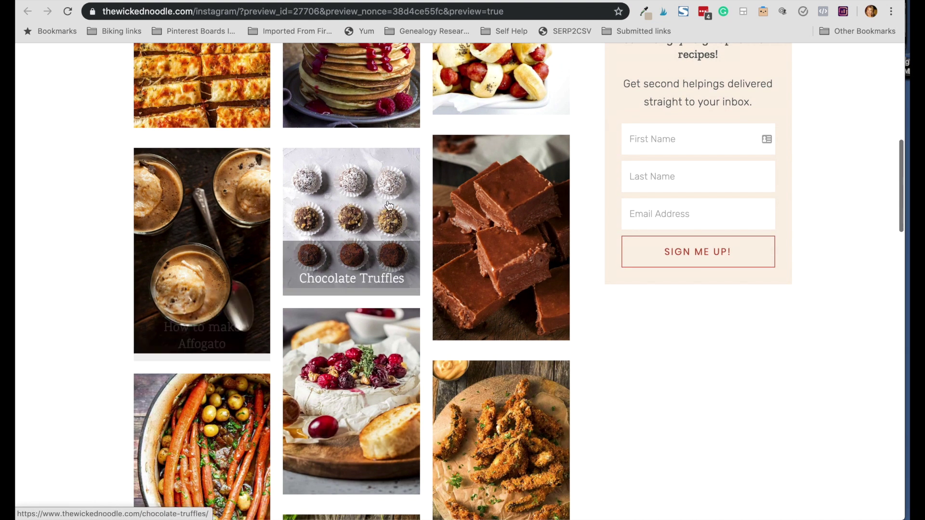
scroll(215, 239, "down", 2)
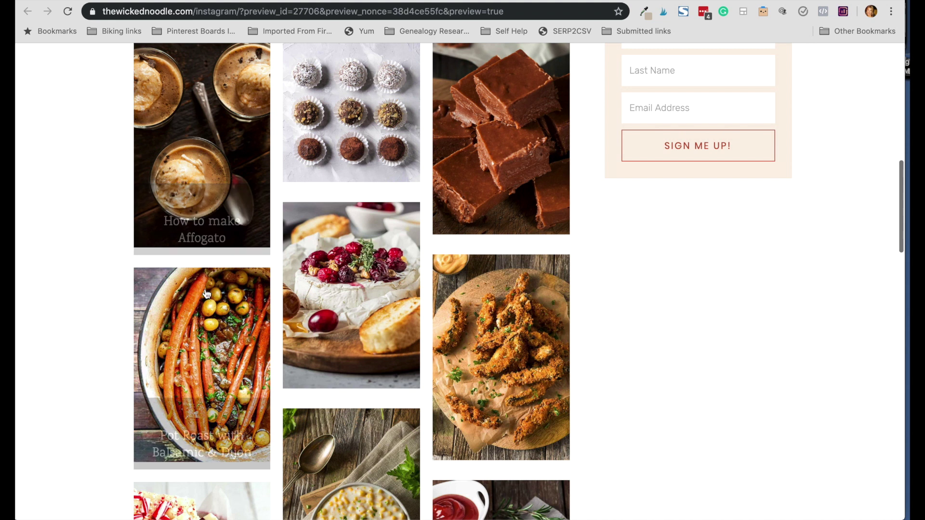
scroll(209, 270, "down", 3)
scroll(207, 289, "up", 3)
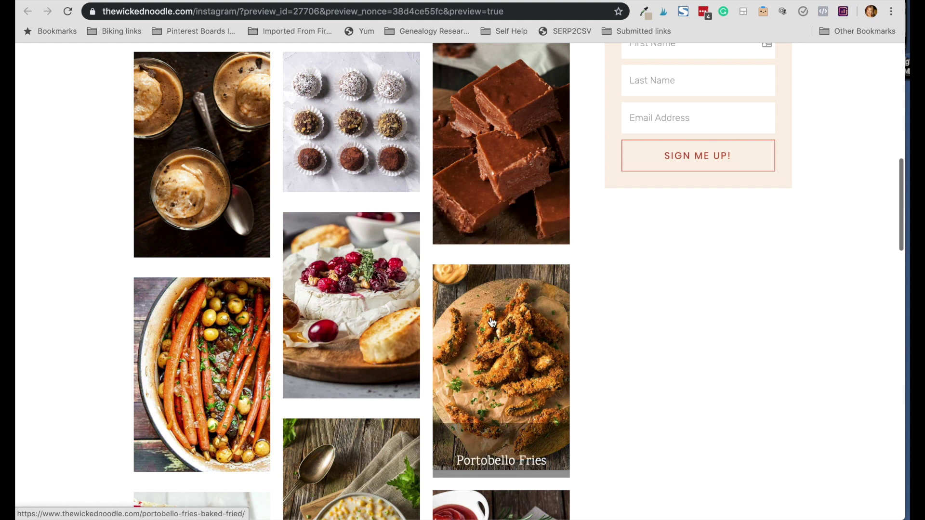
scroll(491, 322, "down", 2)
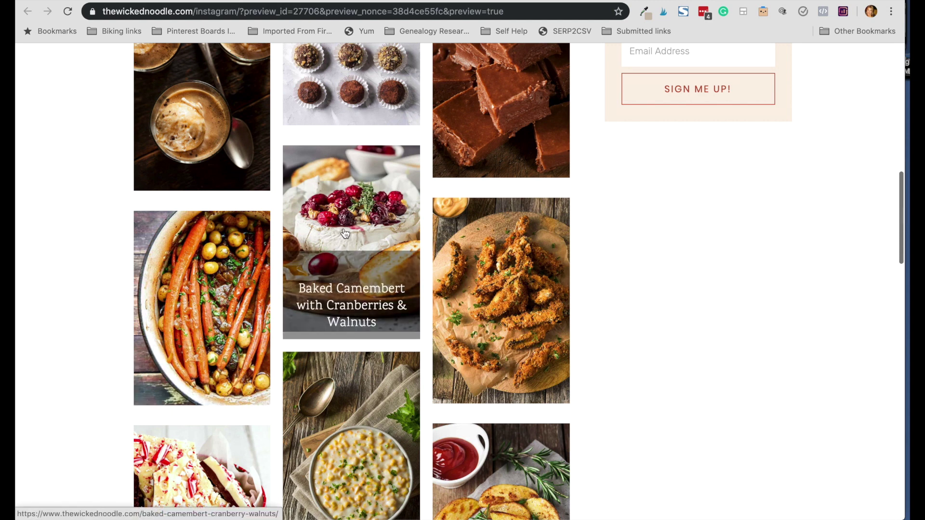
scroll(345, 232, "down", 4)
scroll(345, 232, "up", 15)
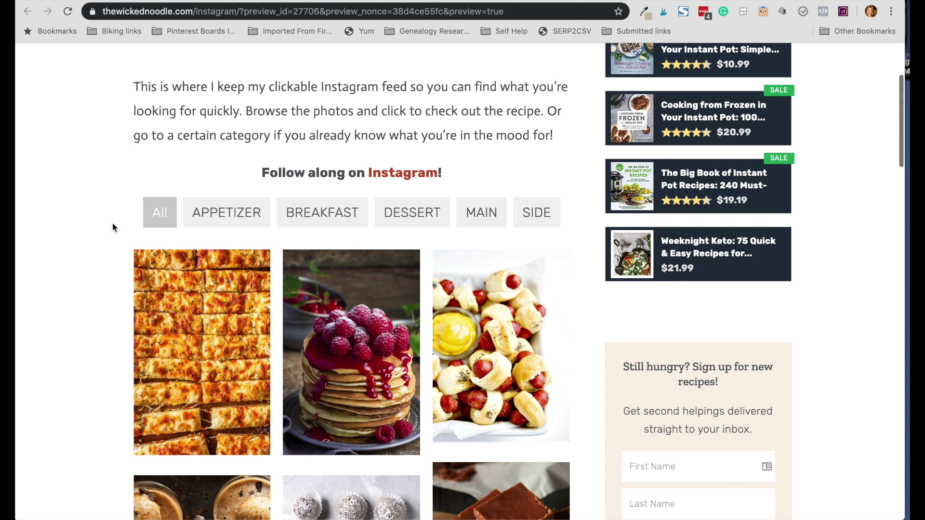
Step: Filter the recipe gallery by the APPETIZER category and look over the matching photos
scroll(103, 239, "down", 3)
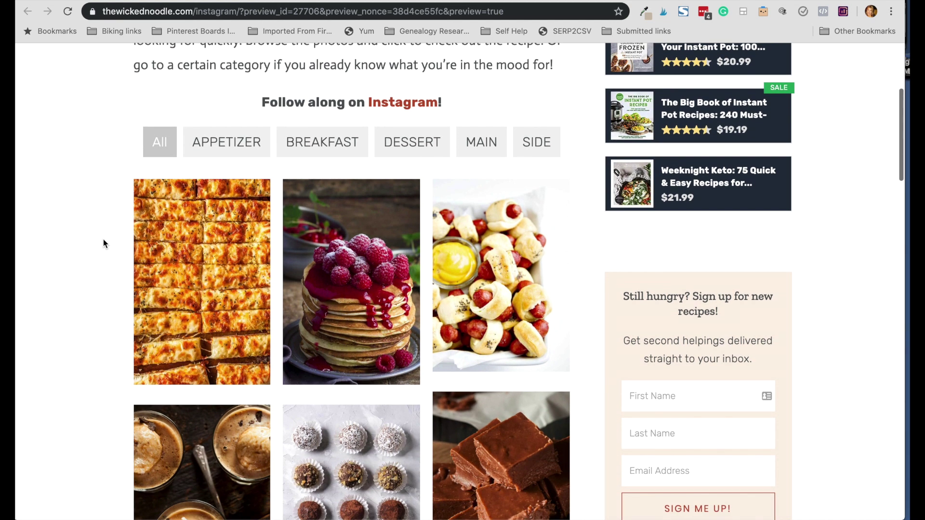
left_click(216, 152)
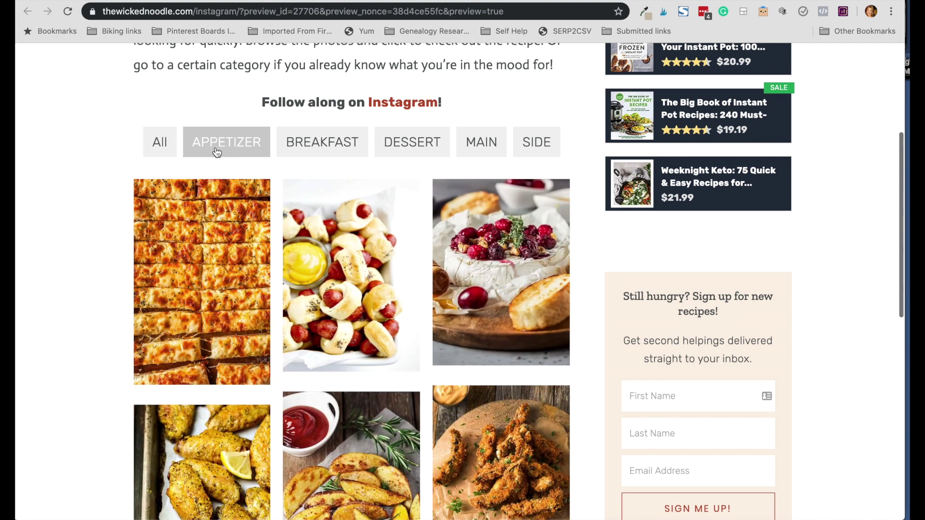
scroll(83, 278, "down", 3)
scroll(82, 278, "up", 2)
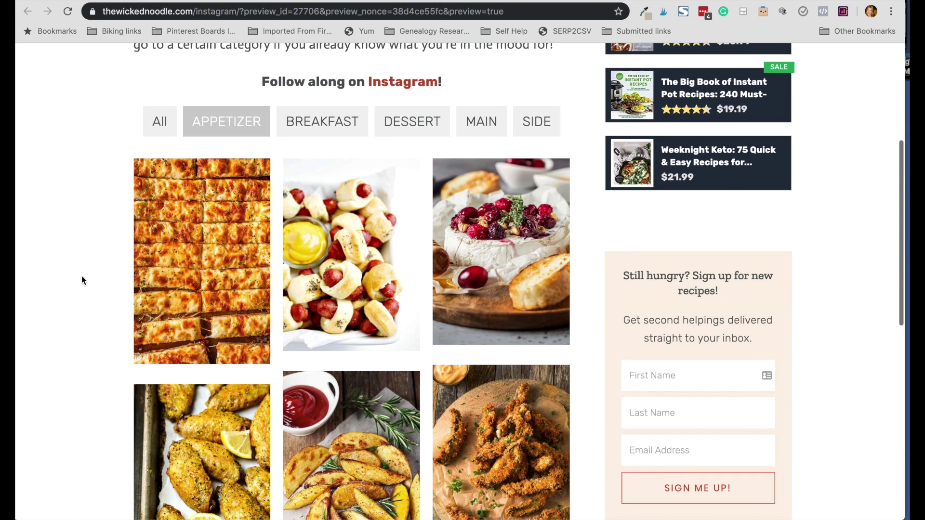
scroll(83, 278, "down", 4)
scroll(82, 281, "up", 2)
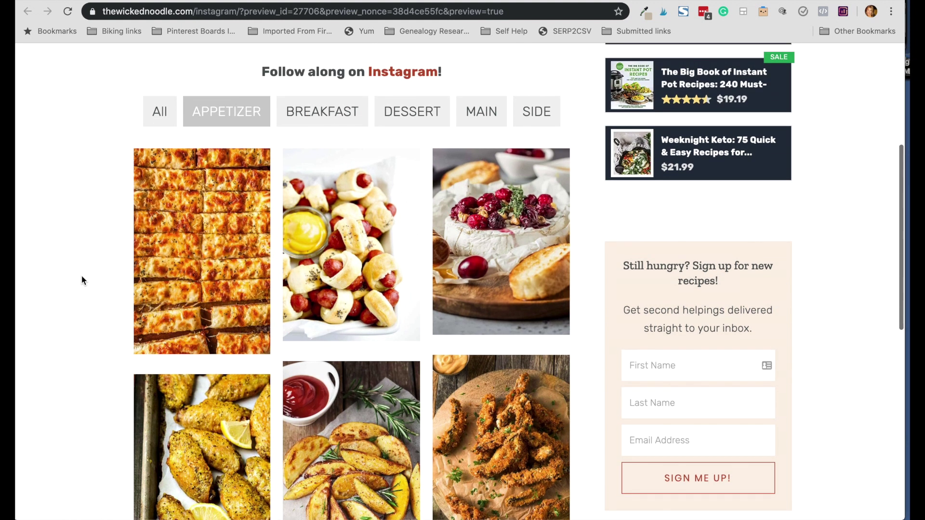
Step: Switch the gallery between the MAIN and APPETIZER categories to compare which recipes each one includes
left_click(467, 118)
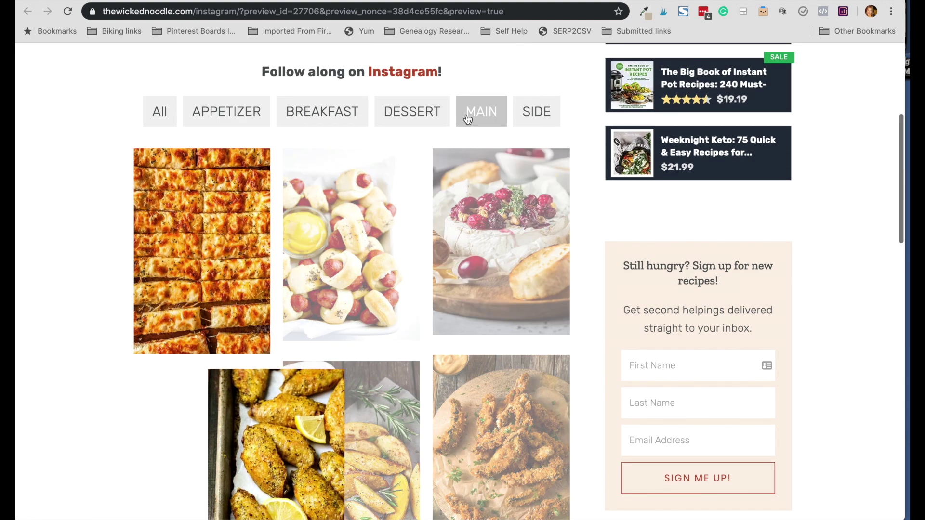
scroll(351, 235, "down", 3)
scroll(351, 235, "up", 2)
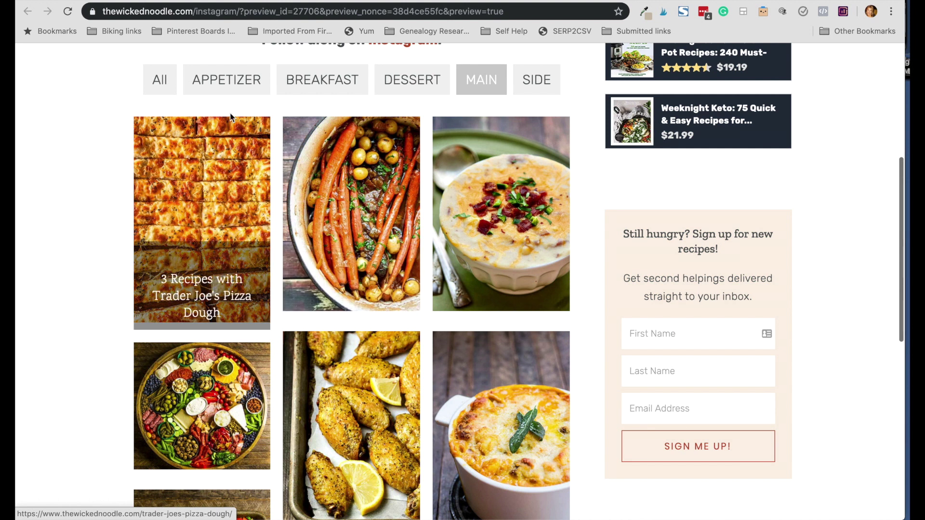
left_click(229, 86)
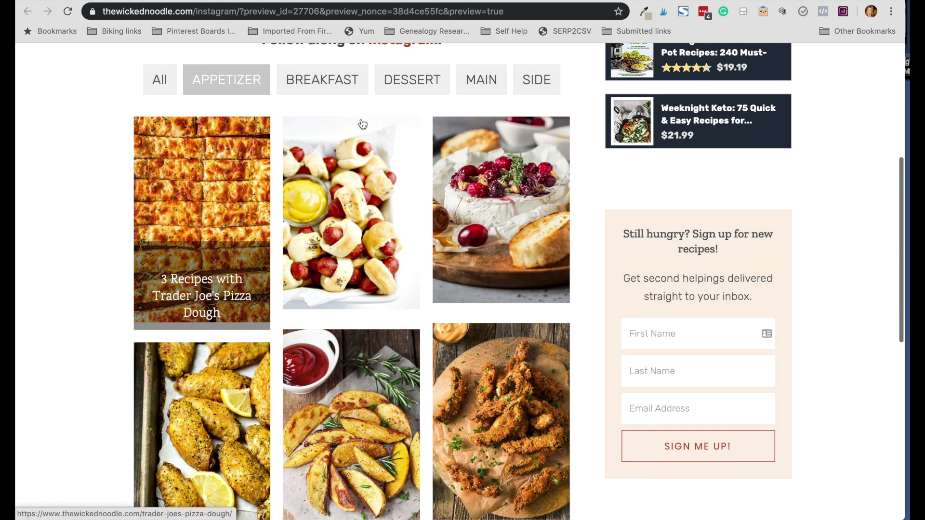
left_click(473, 91)
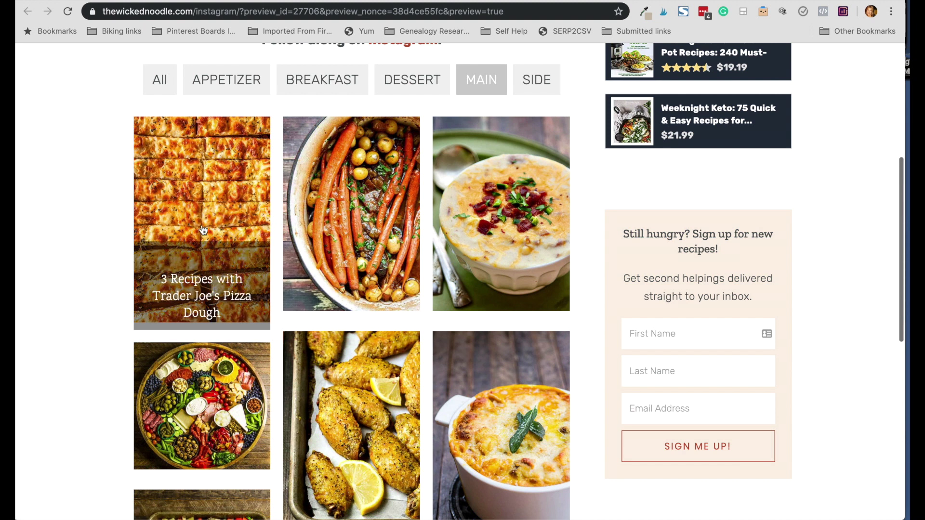
left_click(239, 91)
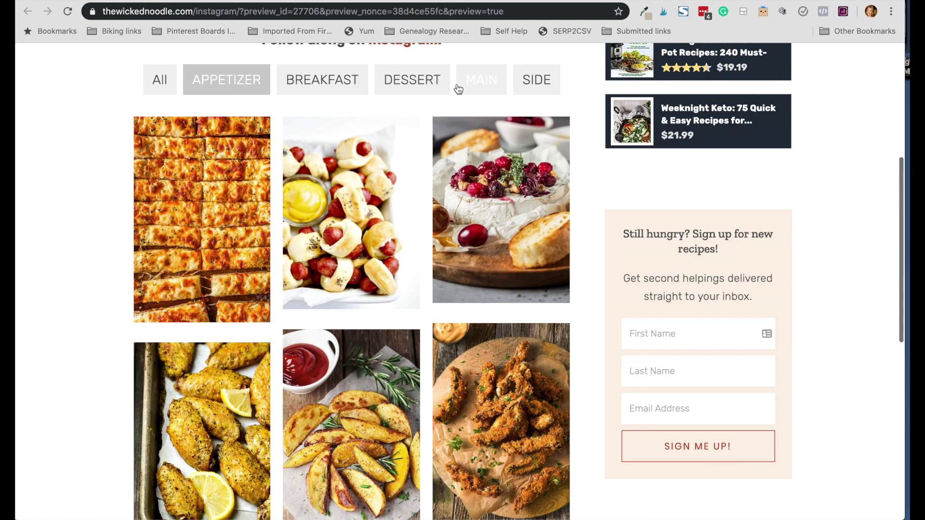
left_click(458, 90)
scroll(236, 265, "down", 5)
scroll(235, 198, "up", 8)
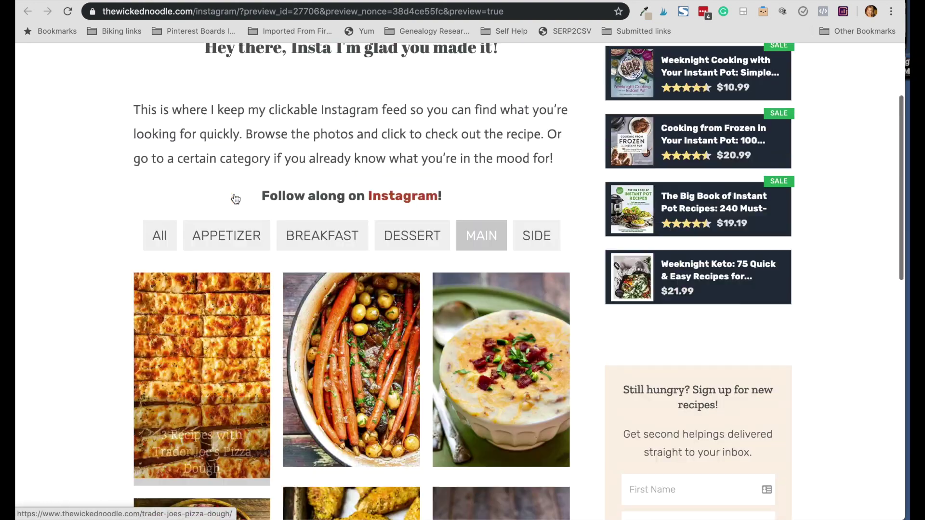
scroll(235, 198, "up", 3)
scroll(74, 299, "down", 3)
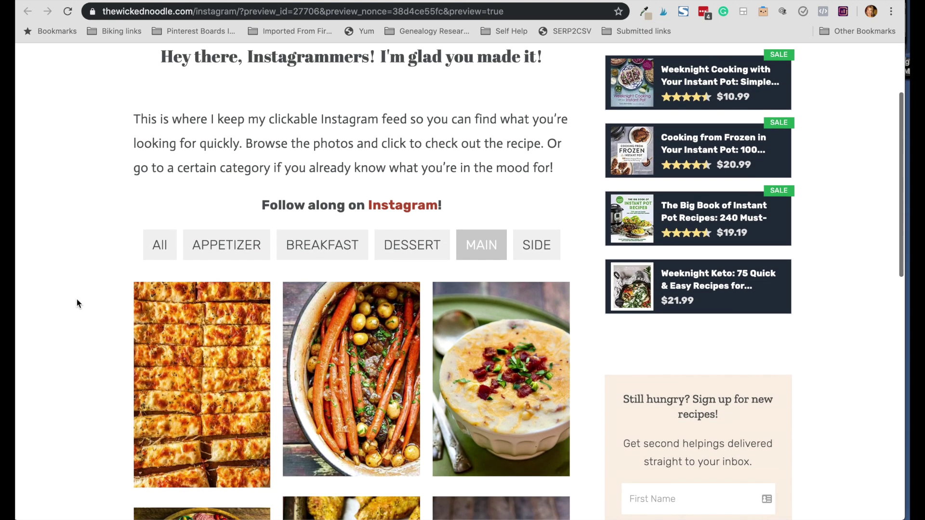
scroll(77, 302, "up", 1)
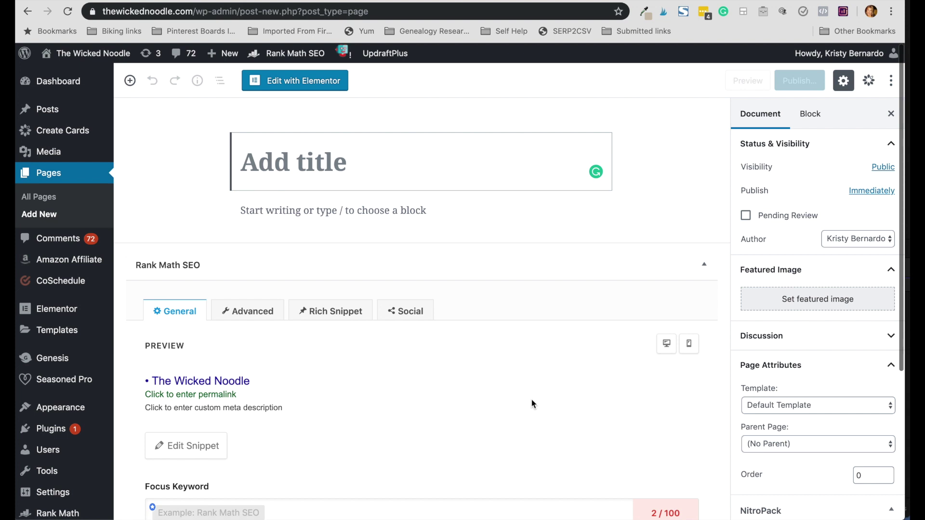
Step: Title the new WordPress page "Instagram Test" and open it for editing in Elementor
type("Instagr")
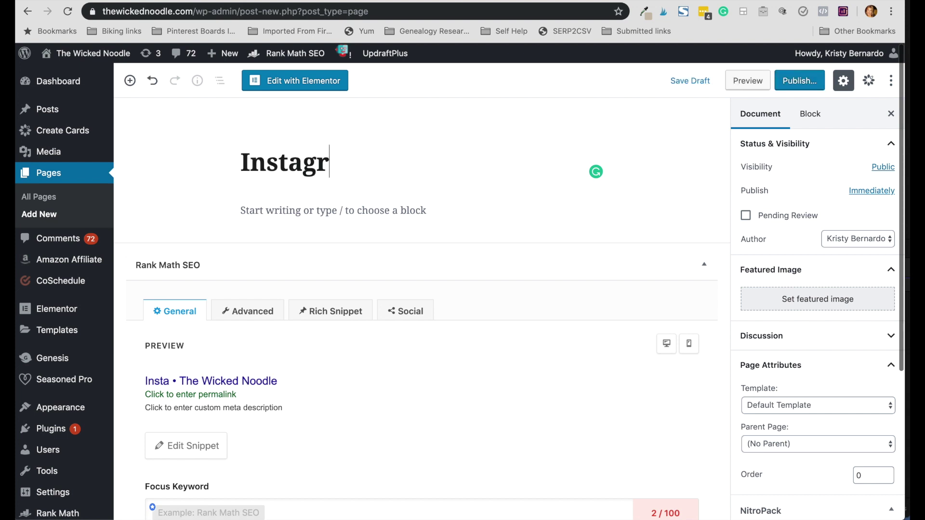
type("am Tet")
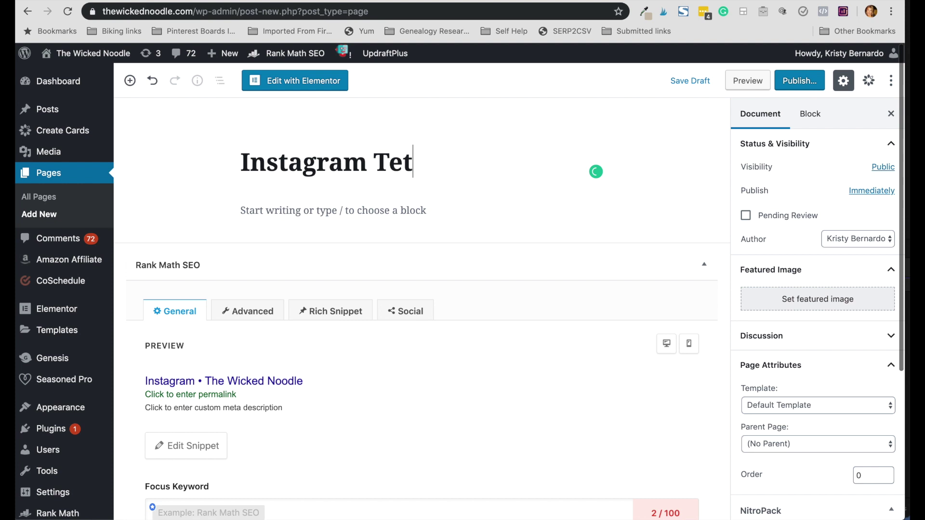
key("BackSpace")
type("st")
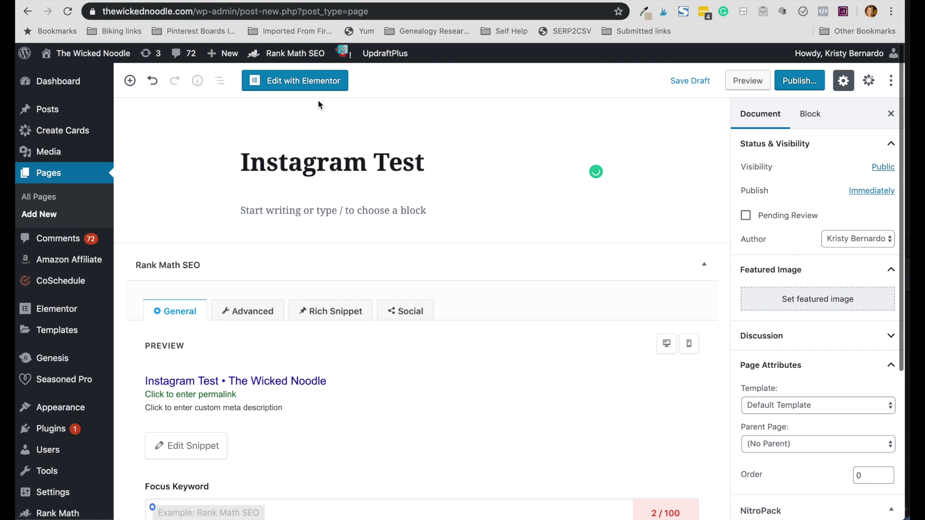
left_click(318, 85)
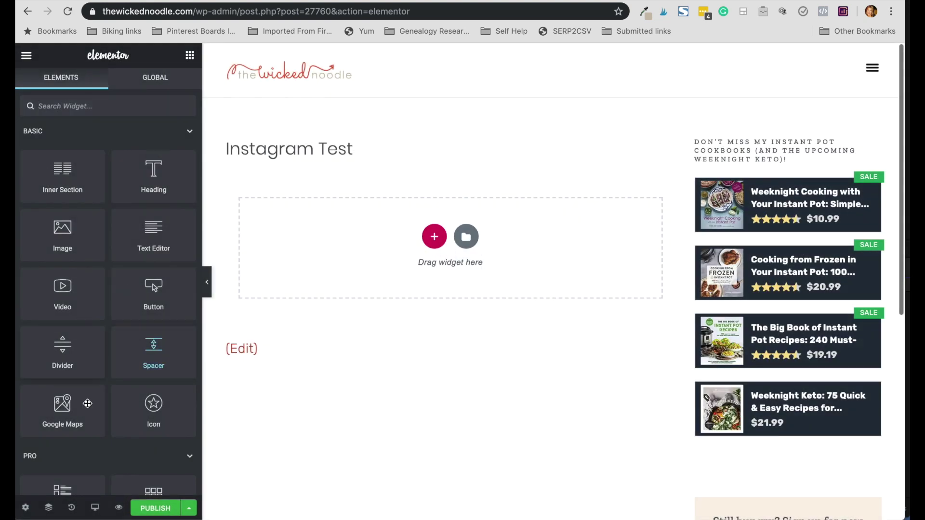
Step: Hide the page title of the Instagram Test page in its page settings
left_click(26, 508)
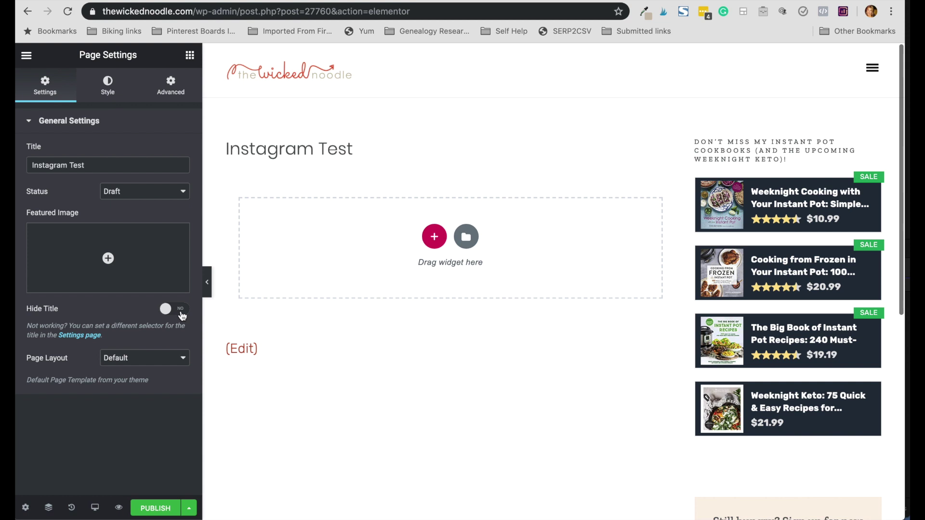
left_click(181, 310)
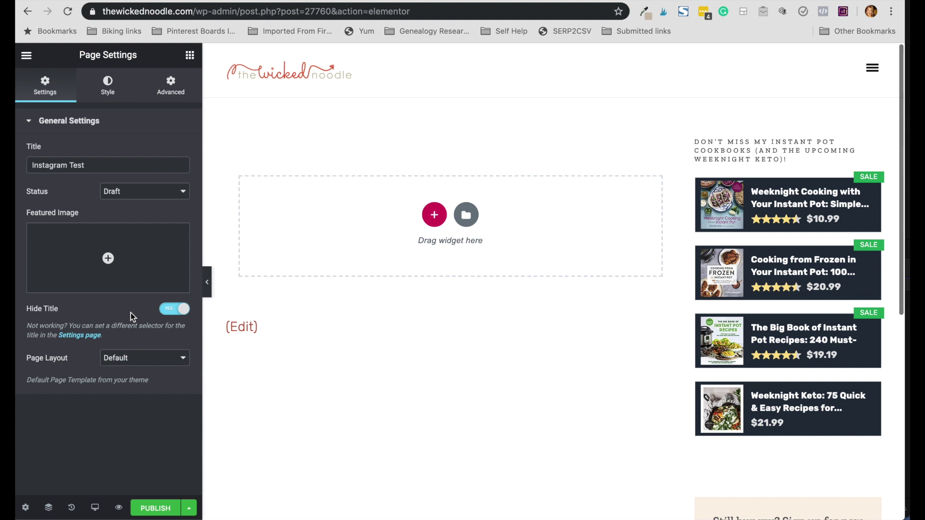
left_click(162, 311)
left_click(183, 313)
Step: Add a Fancy Heading widget from the Ultimate Addons to the empty page area
left_click(190, 57)
scroll(85, 306, "down", 10)
scroll(86, 307, "down", 10)
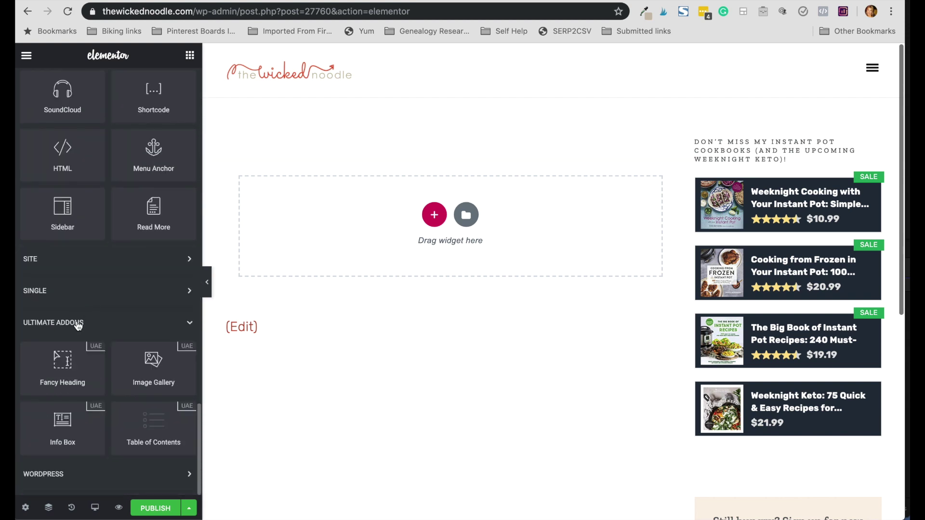
left_click_drag(70, 357, 446, 229)
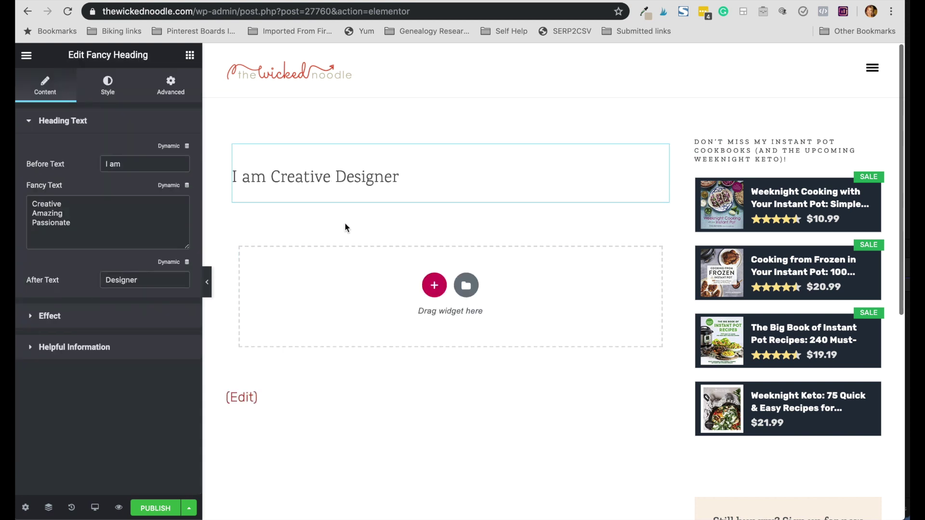
Step: Set the fancy heading's before text to "Hello," and its fancy text to "Instagrammers!", and clear the after text
left_click(124, 164)
left_click_drag(124, 164, 93, 165)
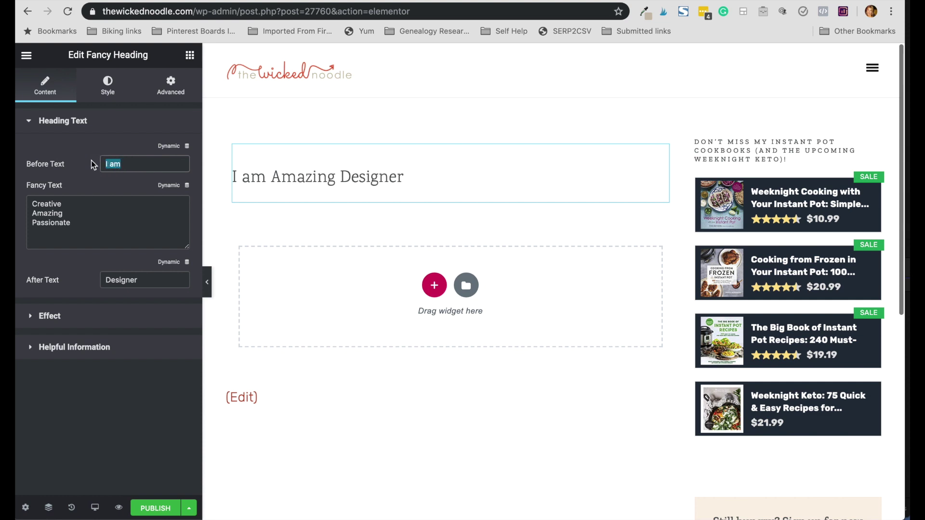
type("Hello,")
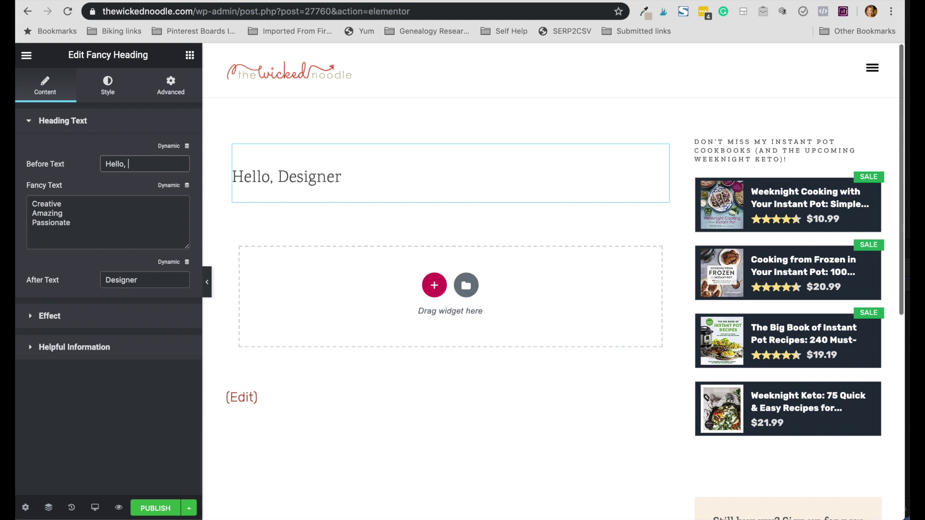
left_click_drag(80, 223, 30, 201)
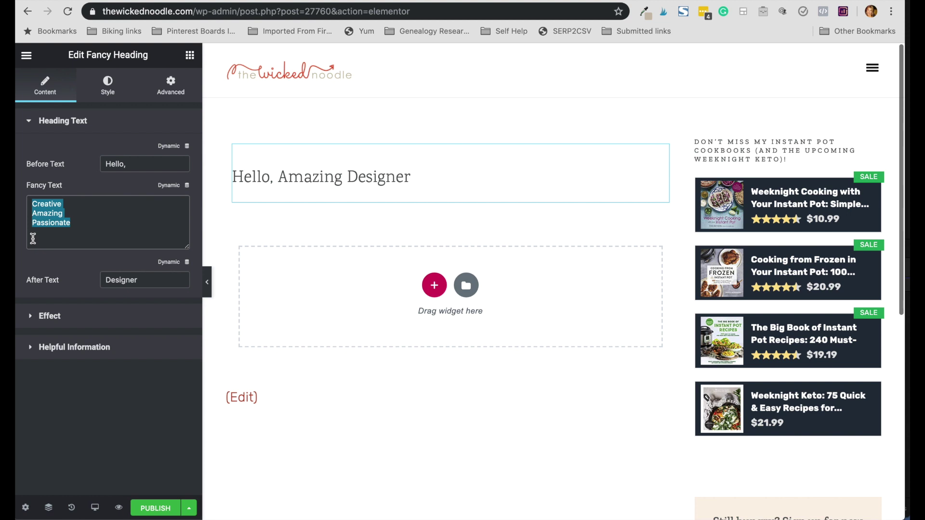
key("BackSpace")
type("Instagrammers!")
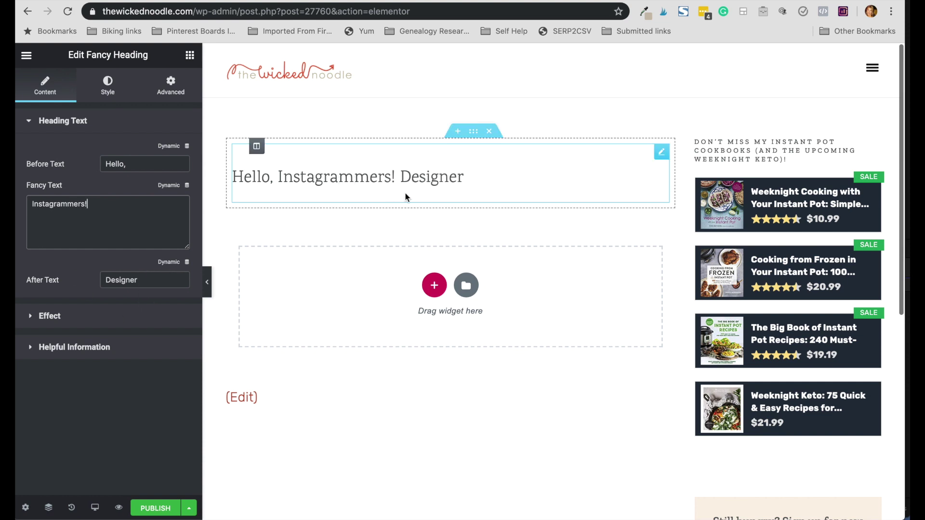
left_click_drag(139, 282, 93, 285)
key("BackSpace")
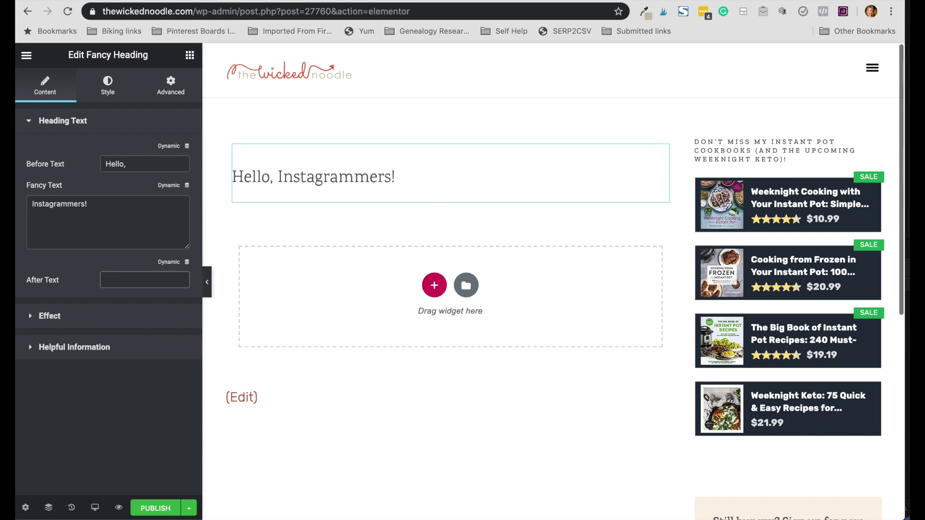
type("W")
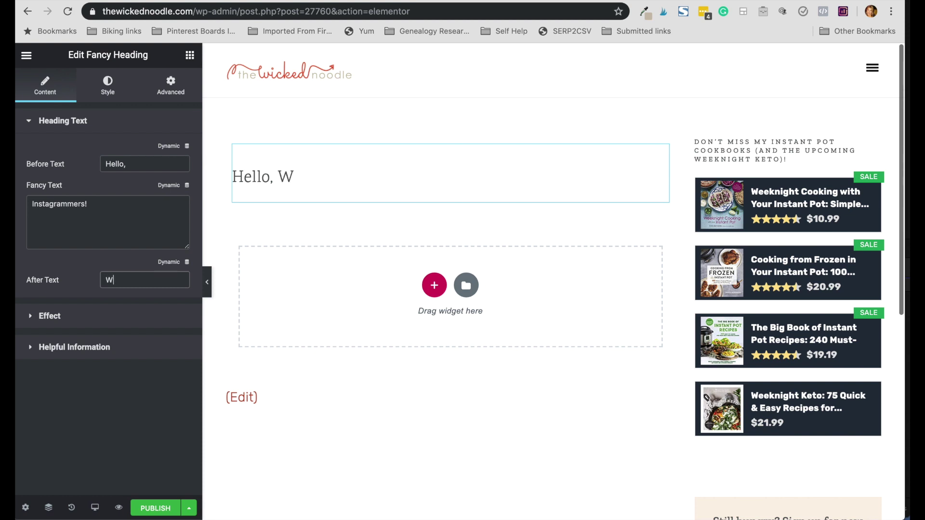
type("elcome!")
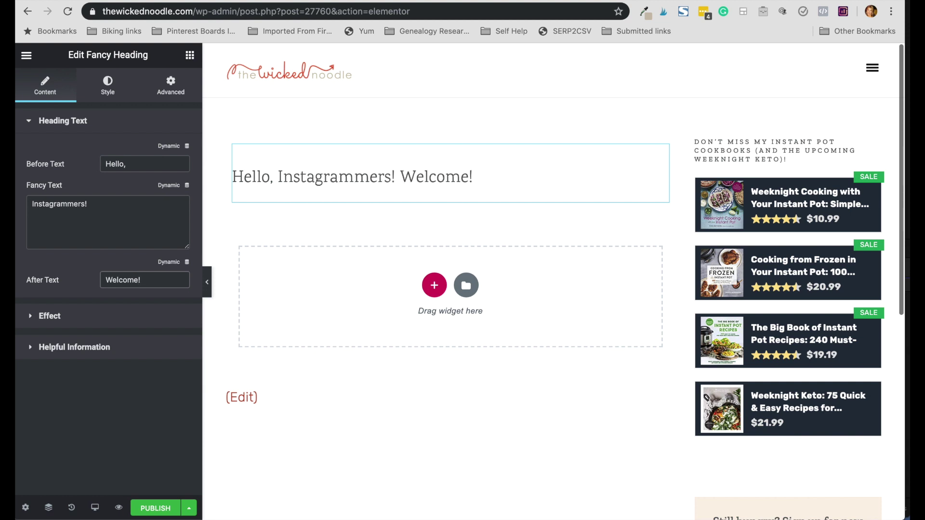
key("BackSpace")
key("BackSpace")
key("BackSpace")
key("BackSpace")
key("BackSpace")
key("BackSpace")
key("BackSpace")
key("BackSpace")
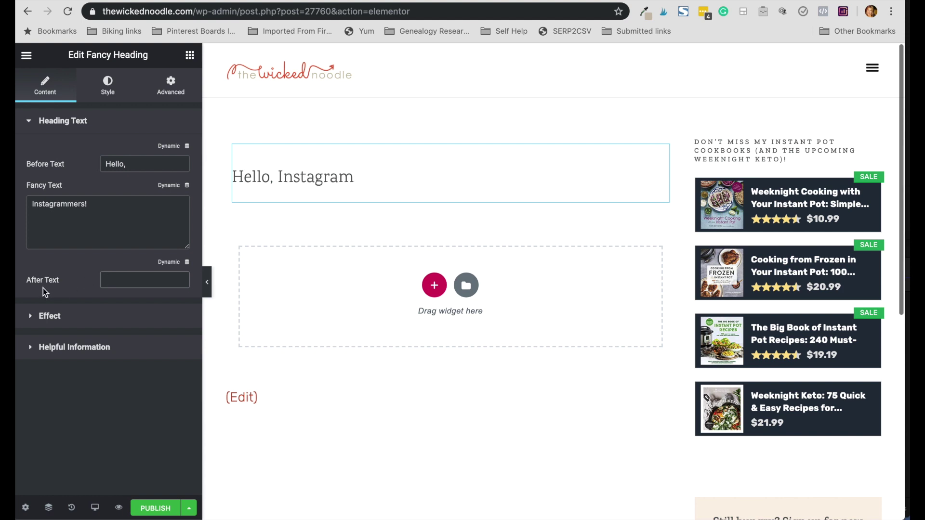
left_click(77, 270)
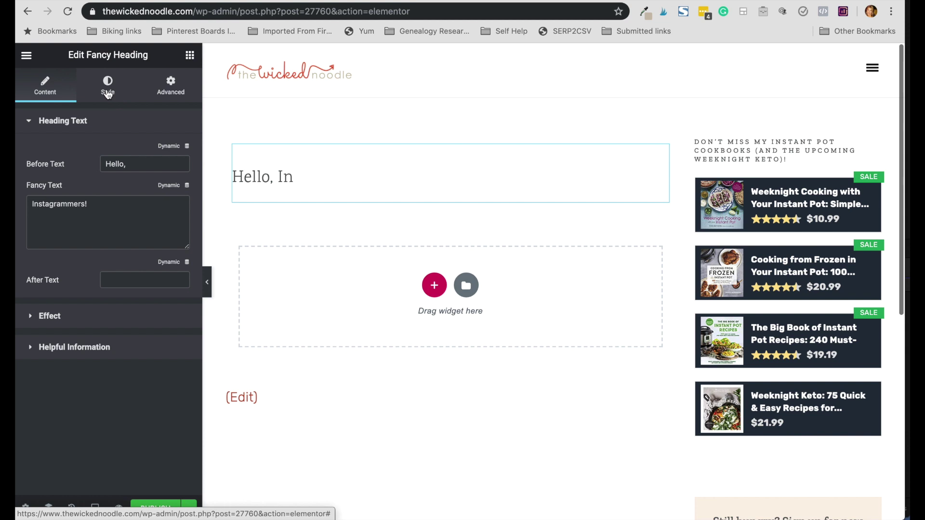
Step: Give the fancy heading an H2 title tag, centre alignment, a before spacing of 2 and a minimum height of 38
left_click(108, 94)
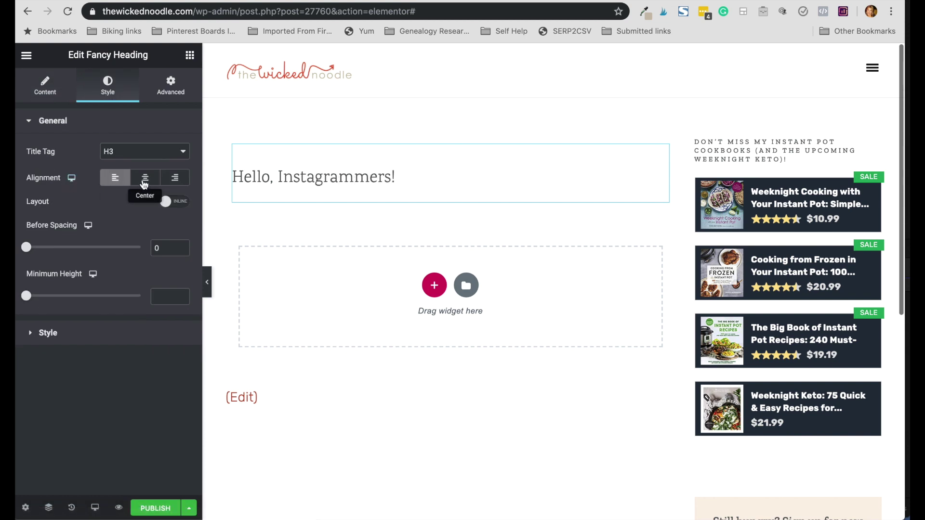
left_click(144, 152)
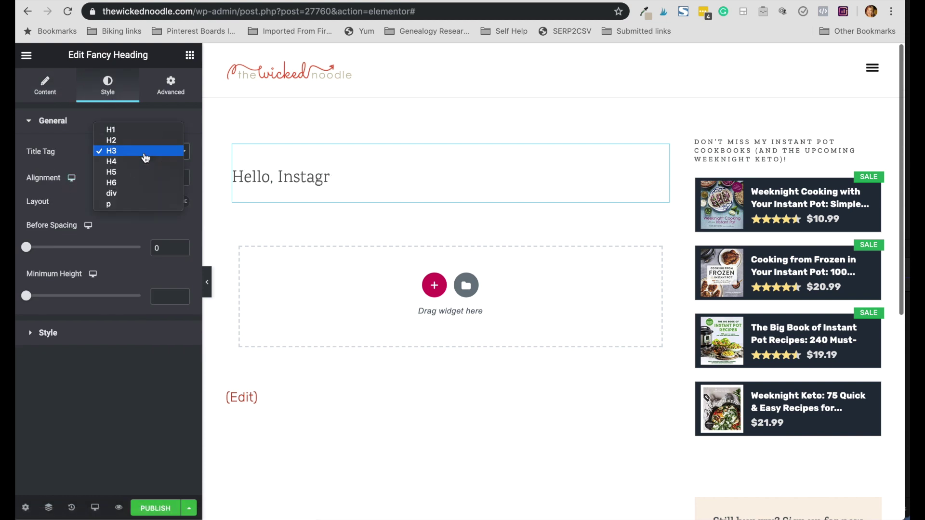
left_click(144, 141)
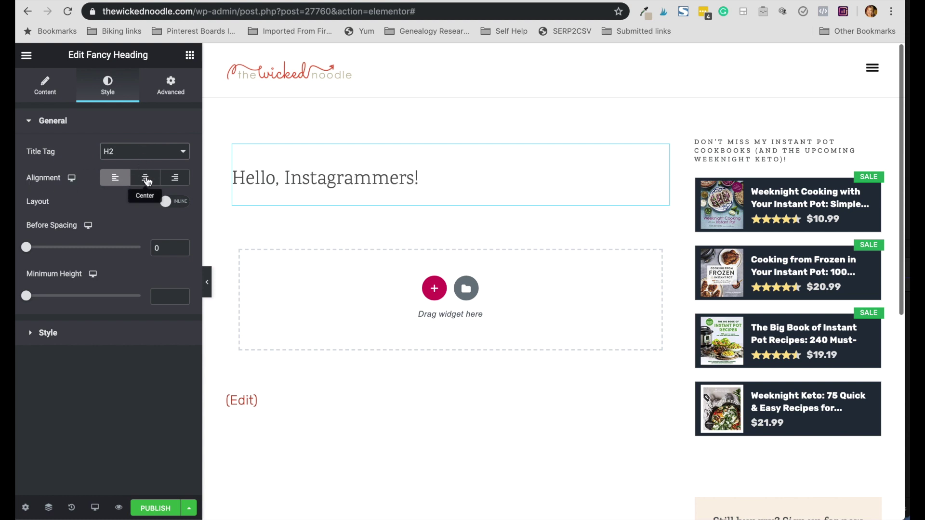
left_click(146, 179)
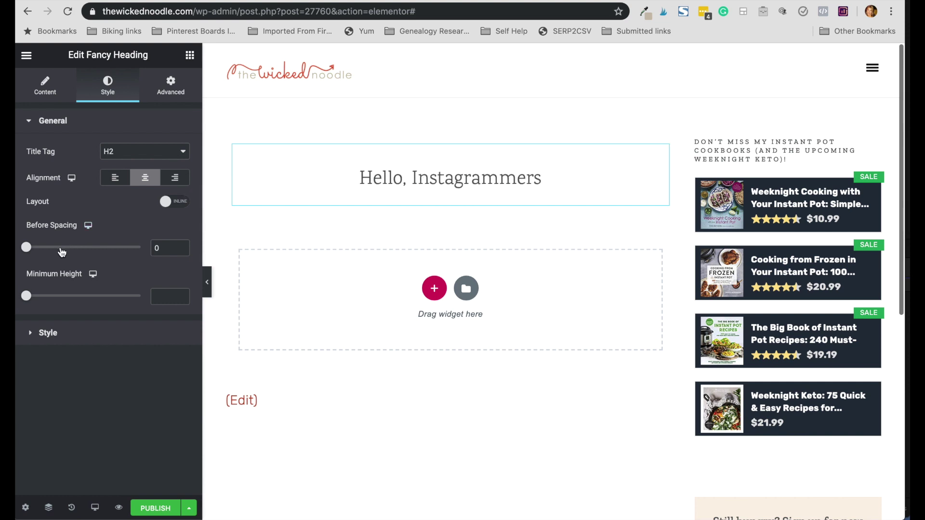
mouse_move(26, 249)
left_mouse_down()
mouse_move(67, 255)
mouse_move(28, 252)
left_mouse_up()
mouse_move(27, 294)
left_mouse_down()
mouse_move(41, 295)
mouse_move(30, 297)
left_mouse_up()
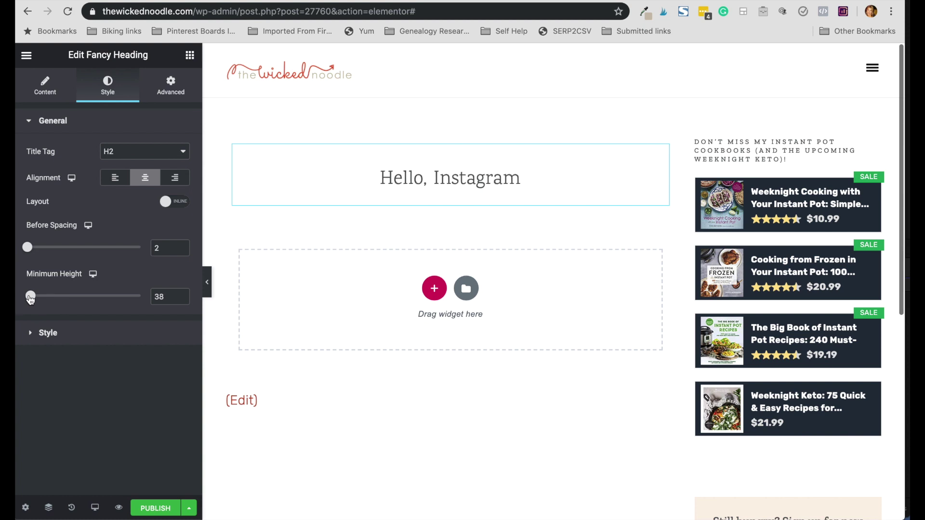
Step: Set the font family of the heading text to Actor
left_click(40, 336)
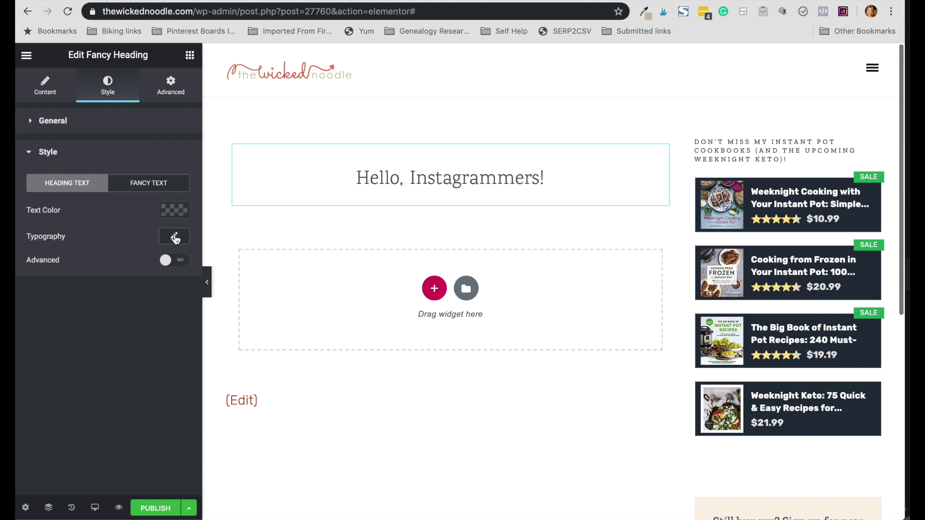
left_click(175, 237)
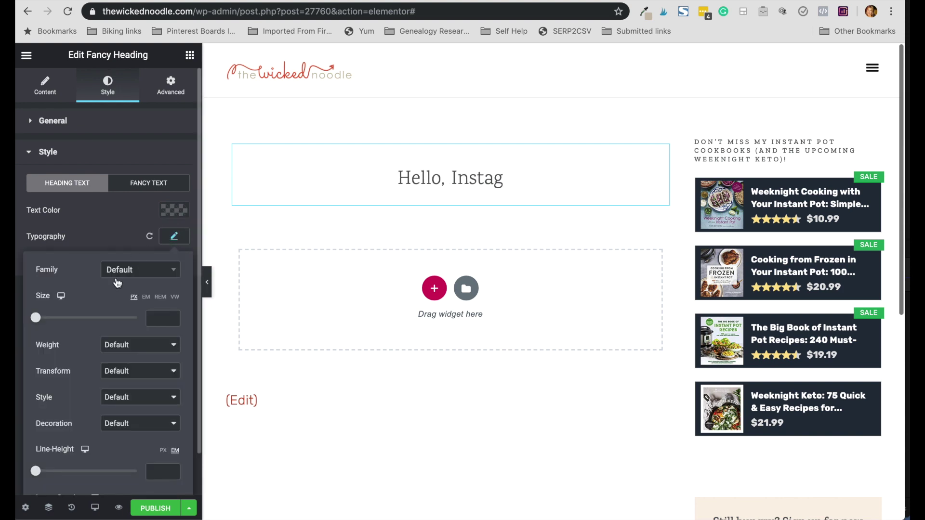
left_click(121, 271)
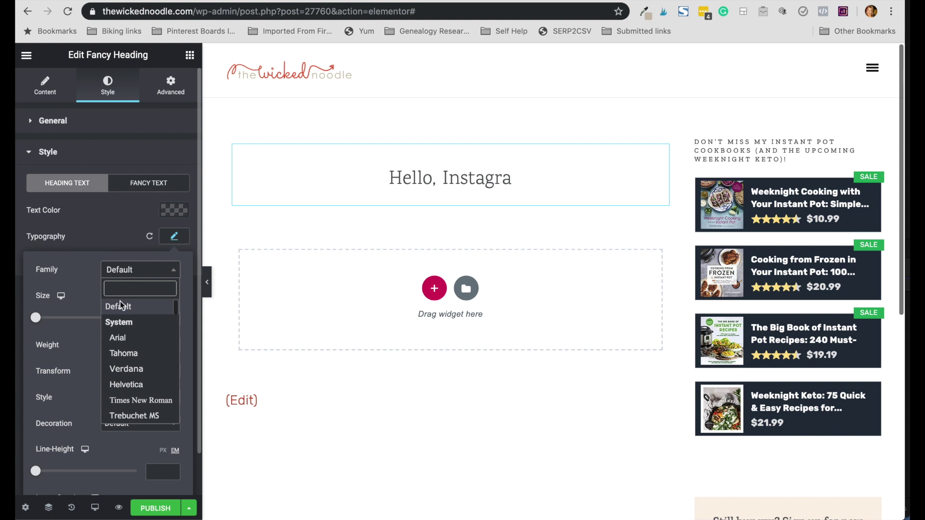
scroll(122, 355, "down", 2)
scroll(121, 355, "down", 4)
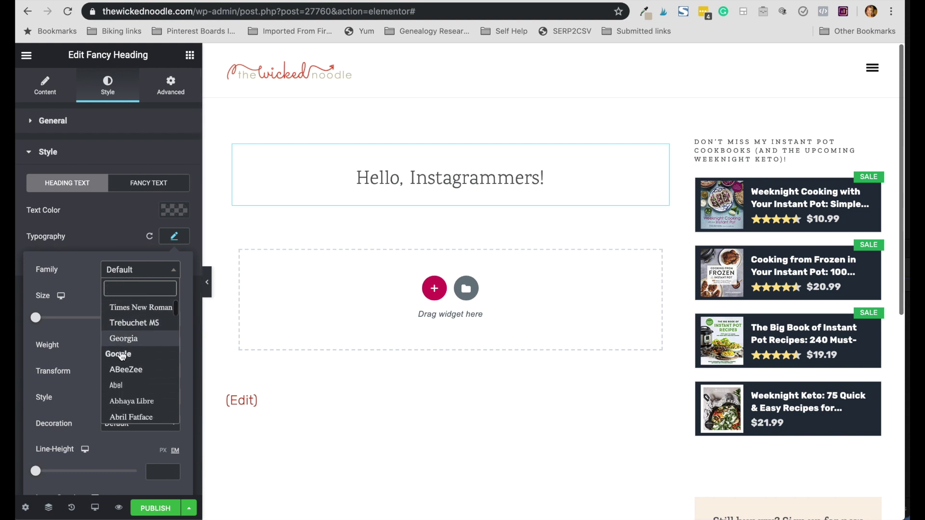
left_click(121, 347)
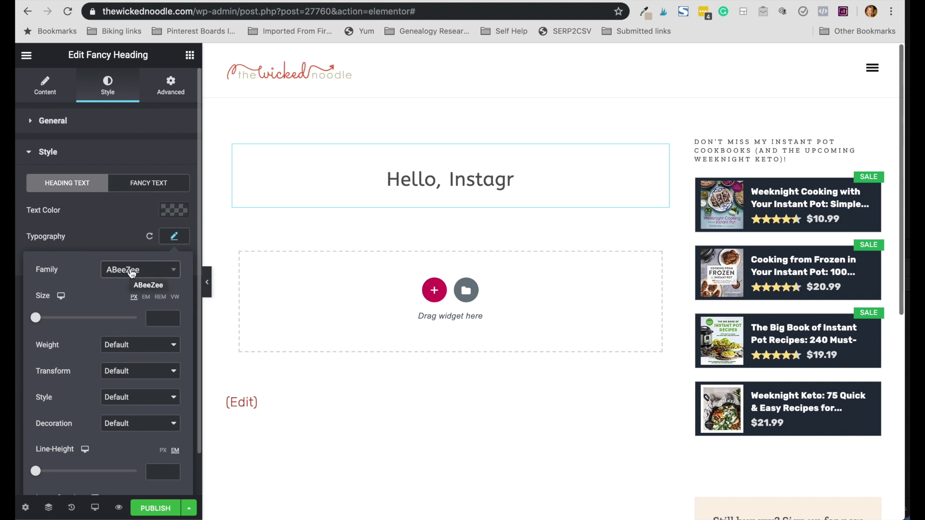
left_click(132, 273)
scroll(134, 341, "down", 3)
left_click(131, 331)
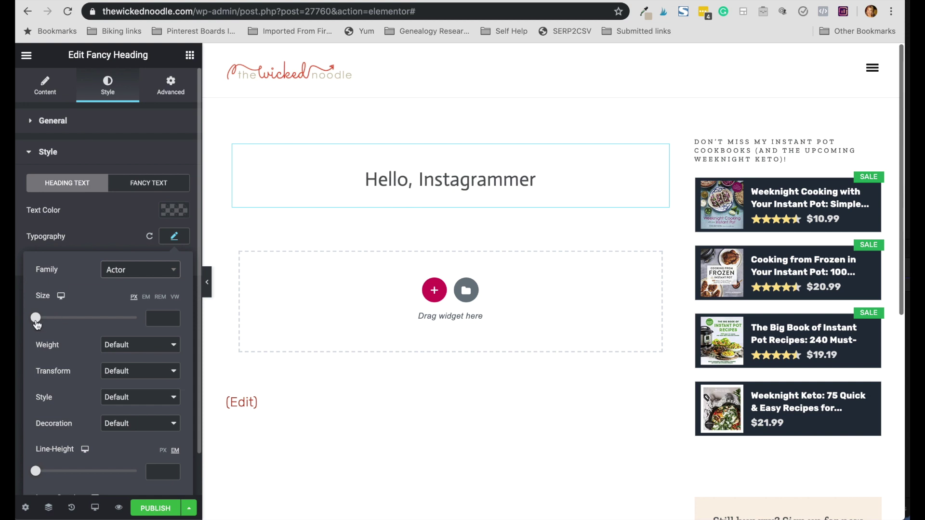
Step: Set the heading text's typography to size 41 px, bold weight and 0.6 letter spacing
left_click_drag(37, 324, 57, 324)
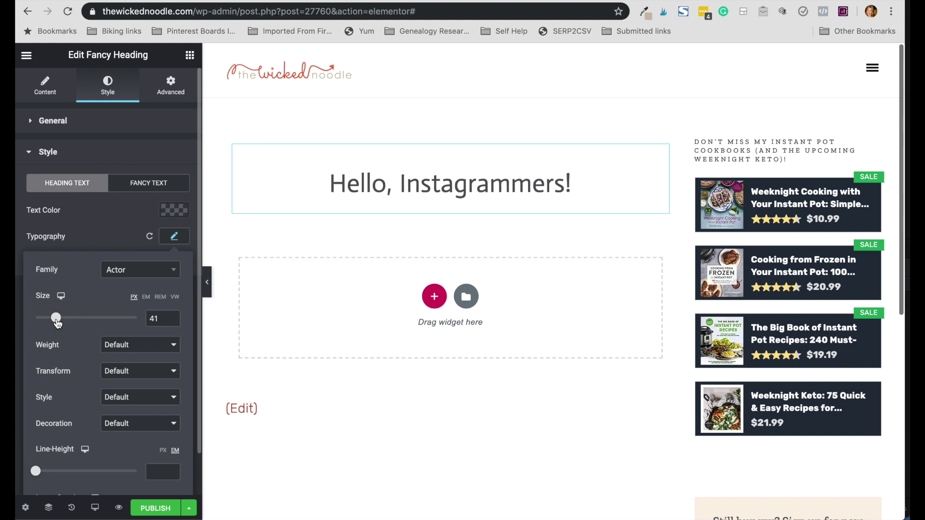
left_click(120, 353)
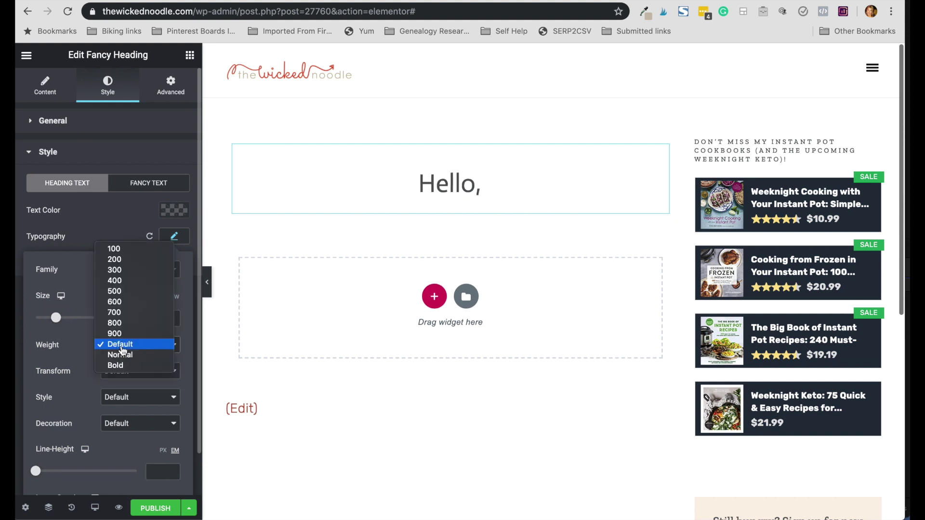
left_click(121, 367)
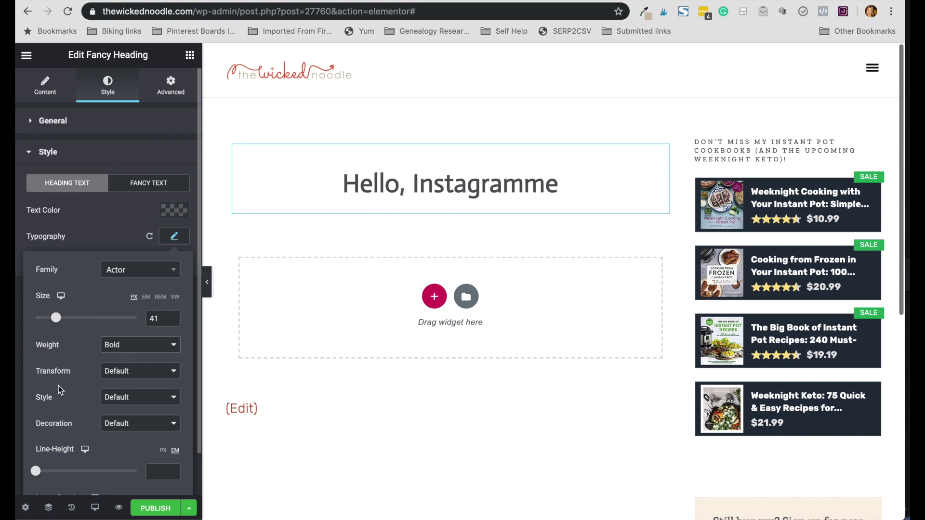
scroll(59, 388, "down", 2)
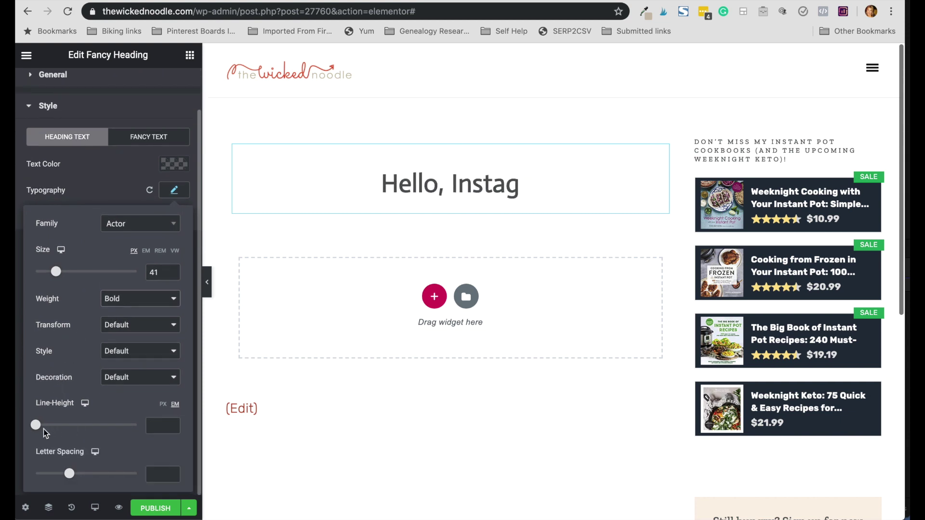
mouse_move(69, 473)
left_mouse_down()
mouse_move(104, 483)
mouse_move(74, 480)
left_mouse_up()
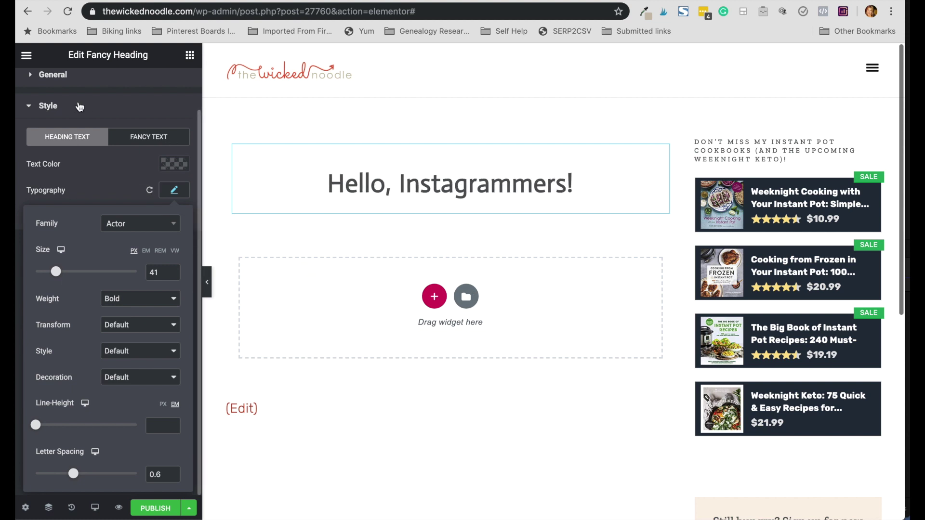
Step: Add an Ultimate Addons Image Gallery widget below the heading
left_click(190, 59)
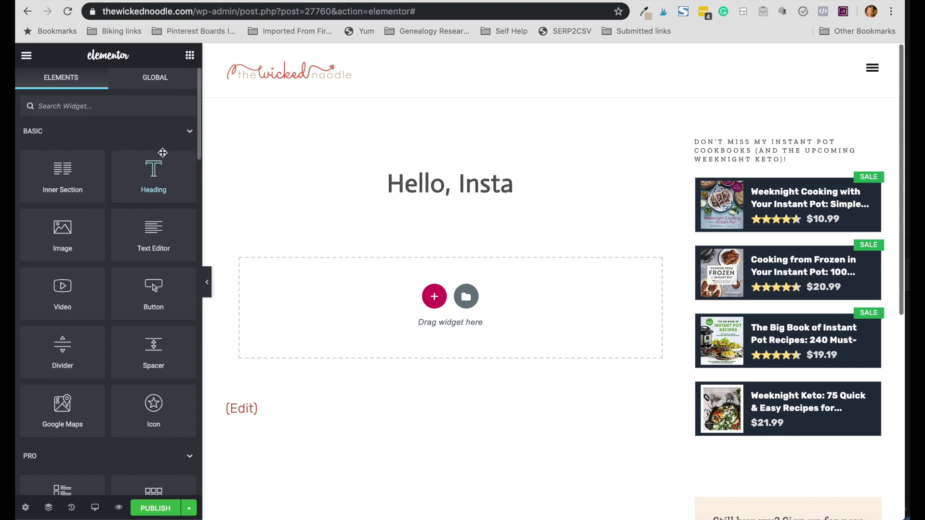
scroll(129, 218, "down", 20)
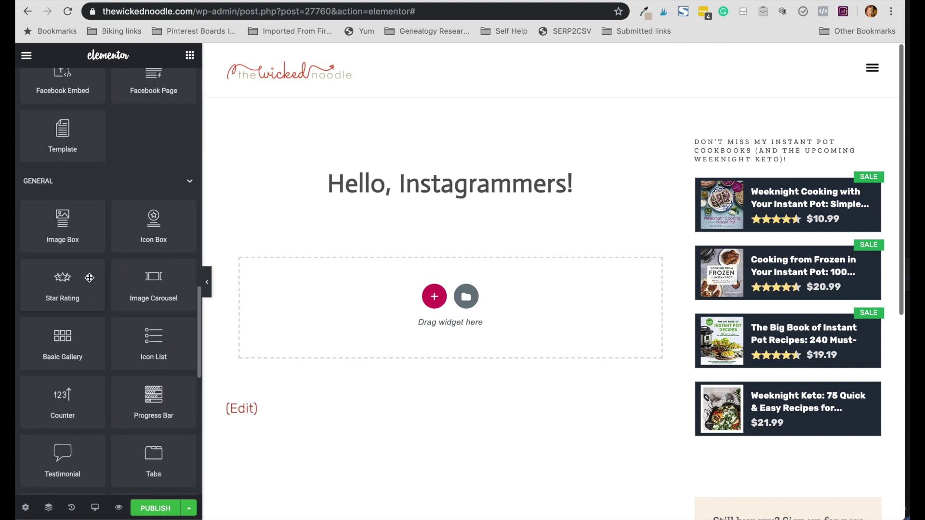
scroll(89, 278, "down", 10)
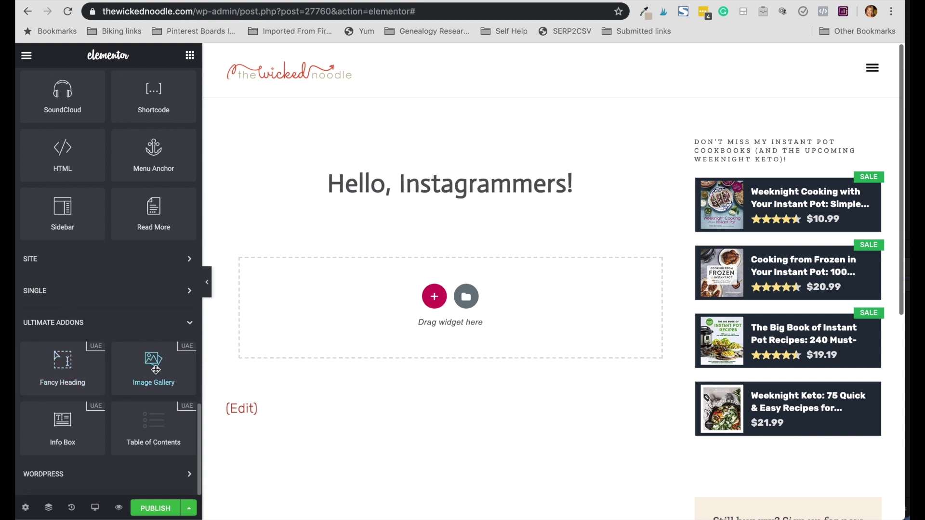
left_click_drag(155, 370, 438, 296)
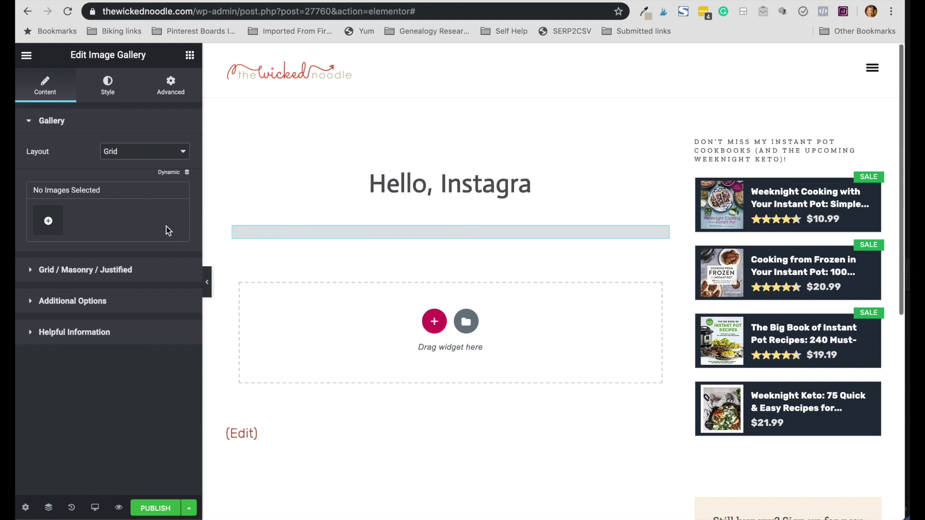
Step: Start choosing gallery images from the media library: the pizza dough cheese sticks, Raspberry-Almond-Flour-Pancakes-4-of-4.jpg and Coconut-Rum-Balls-3-of-4.jpg
left_click(50, 222)
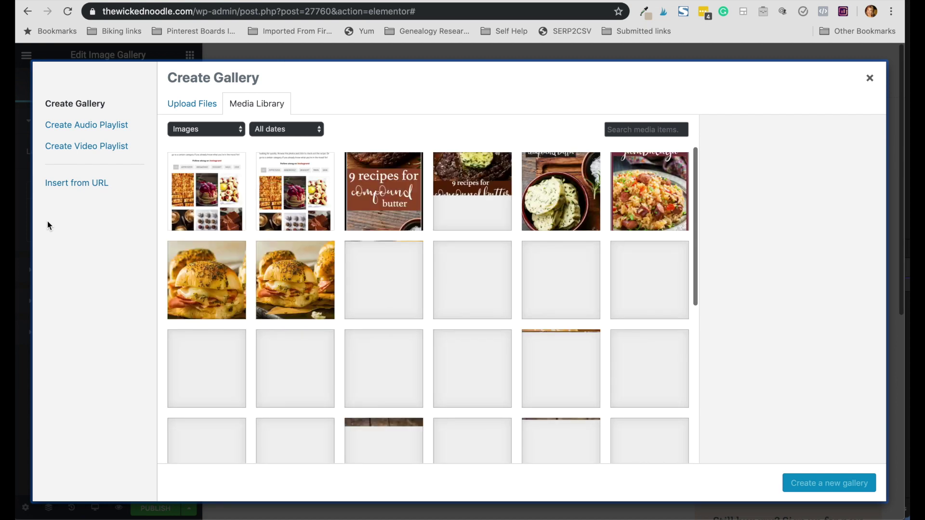
scroll(399, 342, "down", 3)
scroll(400, 342, "up", 2)
scroll(400, 342, "down", 1)
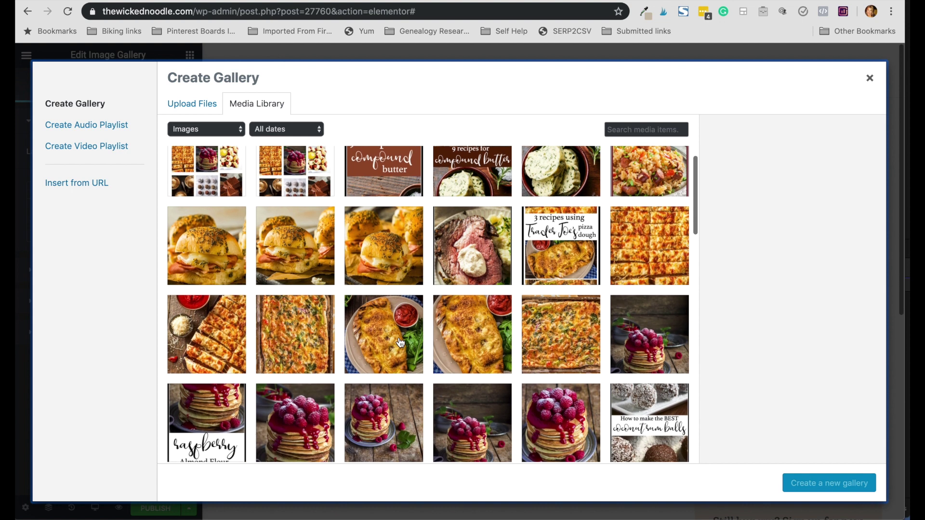
left_click(640, 250)
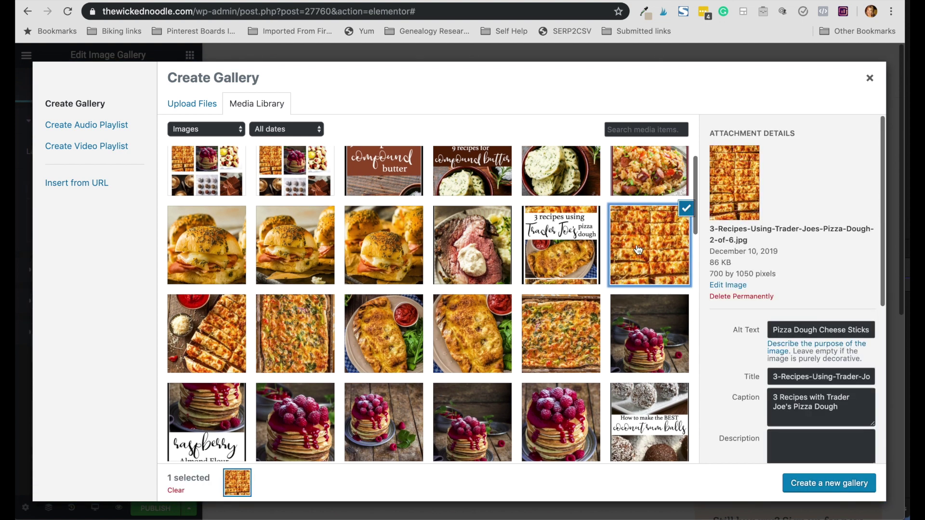
scroll(443, 294, "down", 4)
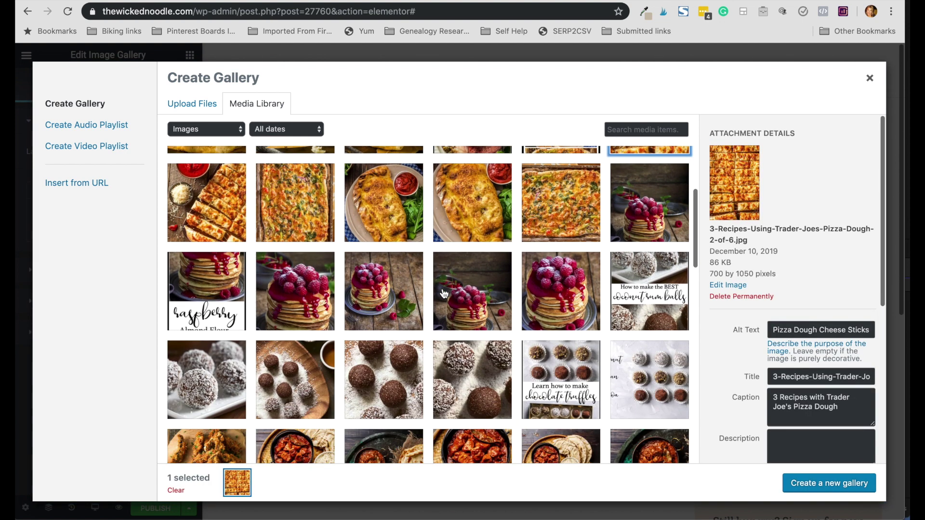
left_click(540, 293)
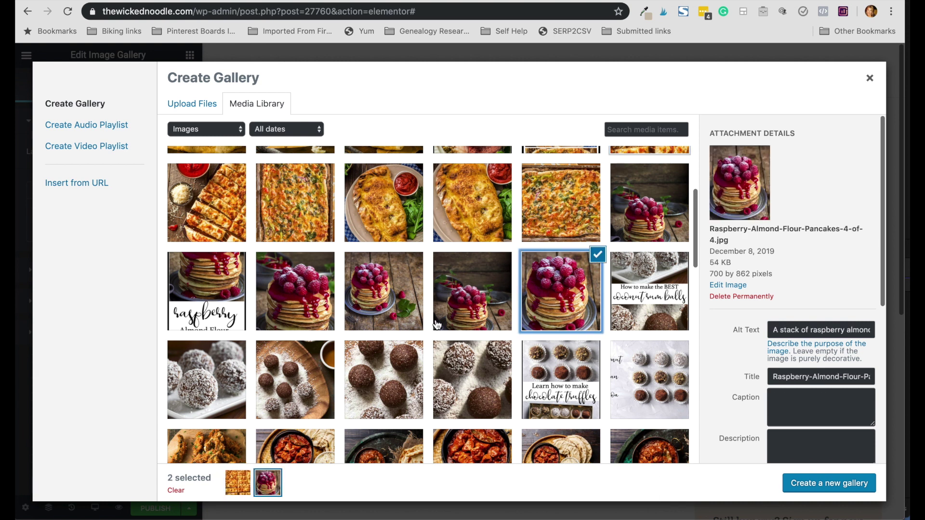
scroll(437, 325, "down", 5)
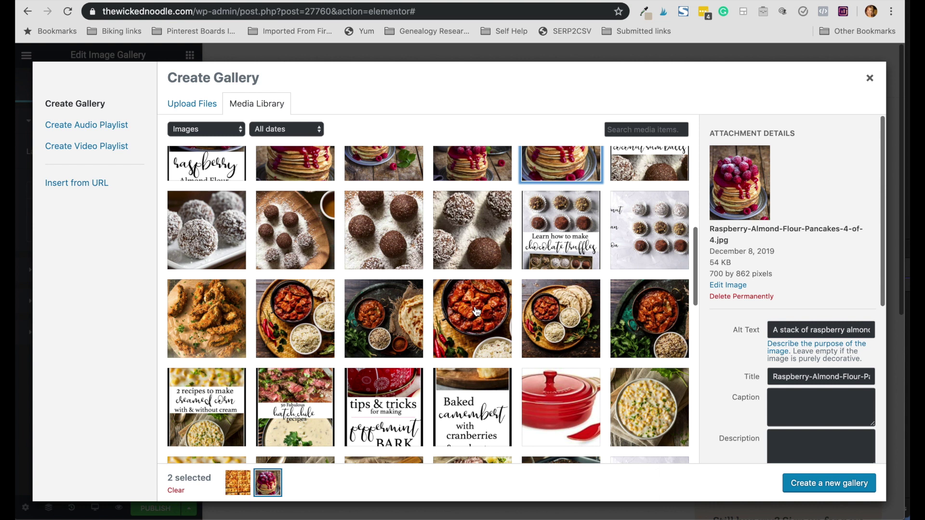
left_click(291, 234)
Step: Add Chocolate-Truffles-4-of-6.jpg and peppermint-bark-4-1.jpg to the gallery selection
scroll(290, 234, "down", 5)
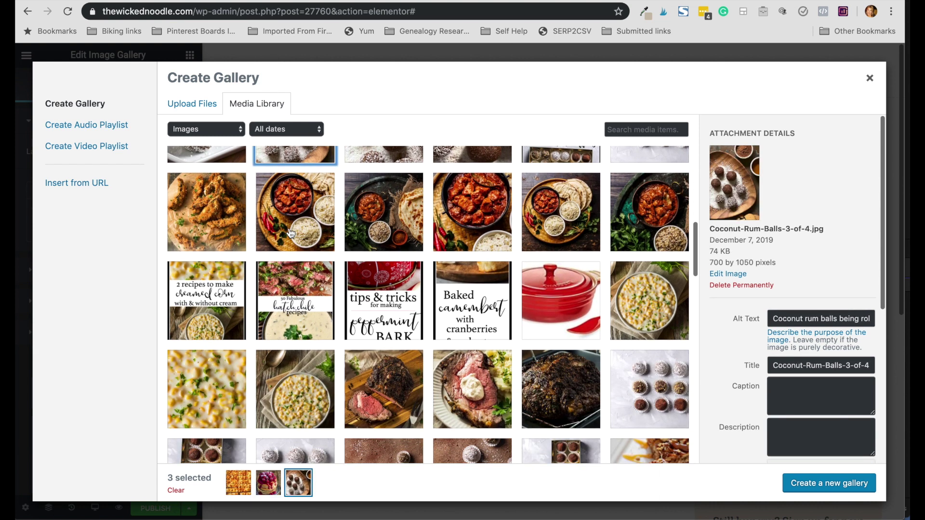
scroll(290, 234, "down", 3)
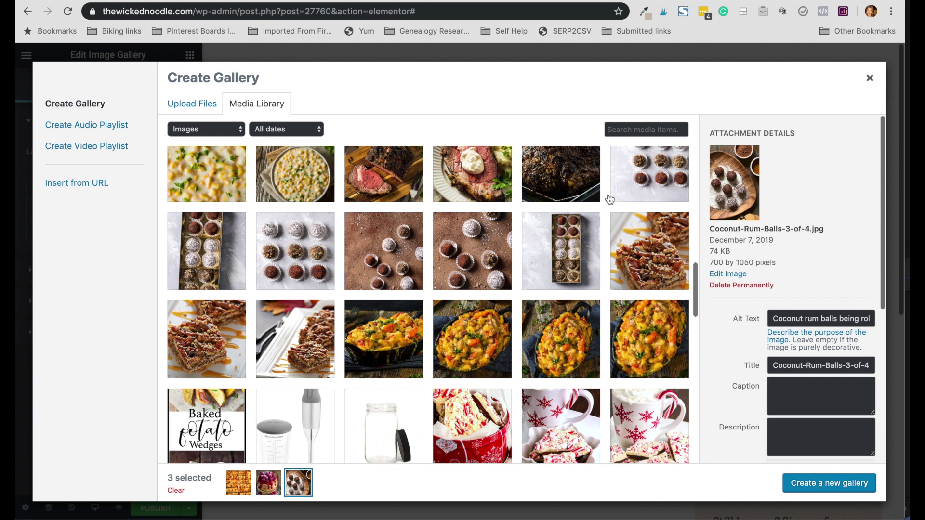
left_click(310, 277)
scroll(310, 277, "down", 3)
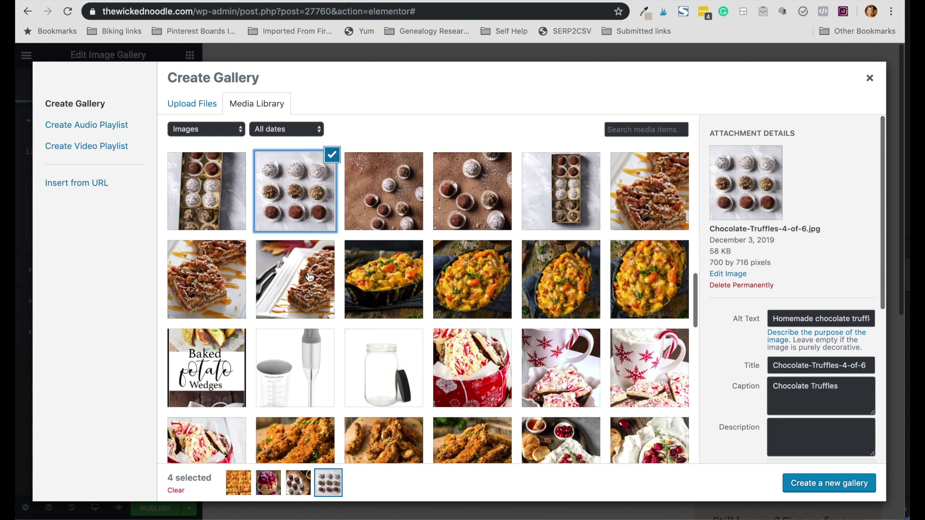
scroll(310, 278, "down", 1)
left_click(636, 281)
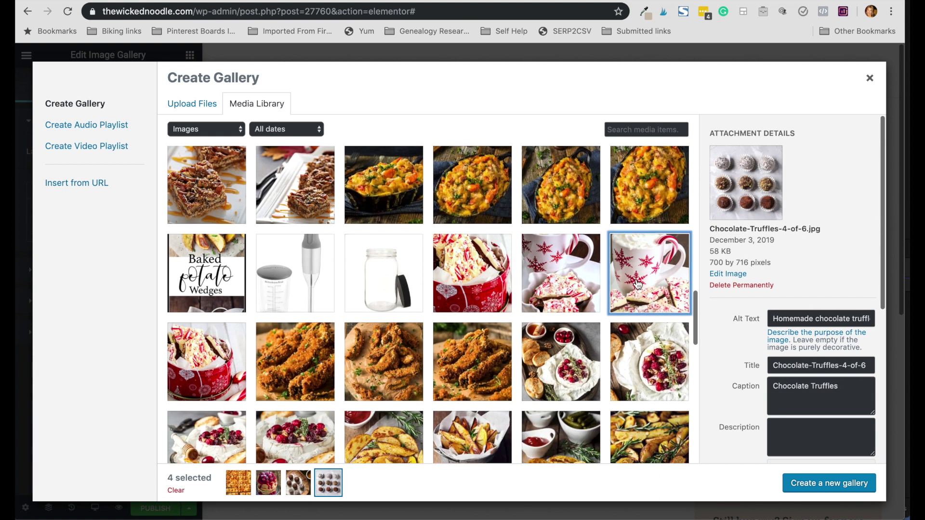
Step: Add Baked-Brie-with-Cranberries-and-Walnuts-2-of-4.jpg, Baked-Potato-Wedges-3-of-4.jpg and chocolate-fudge-crop.jpg to the gallery selection
scroll(462, 317, "down", 3)
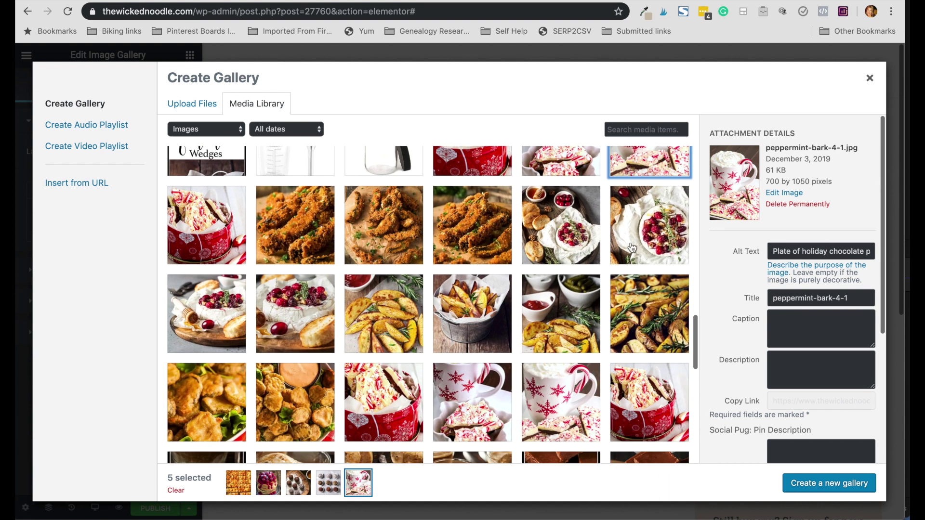
left_click(649, 245)
scroll(416, 313, "down", 2)
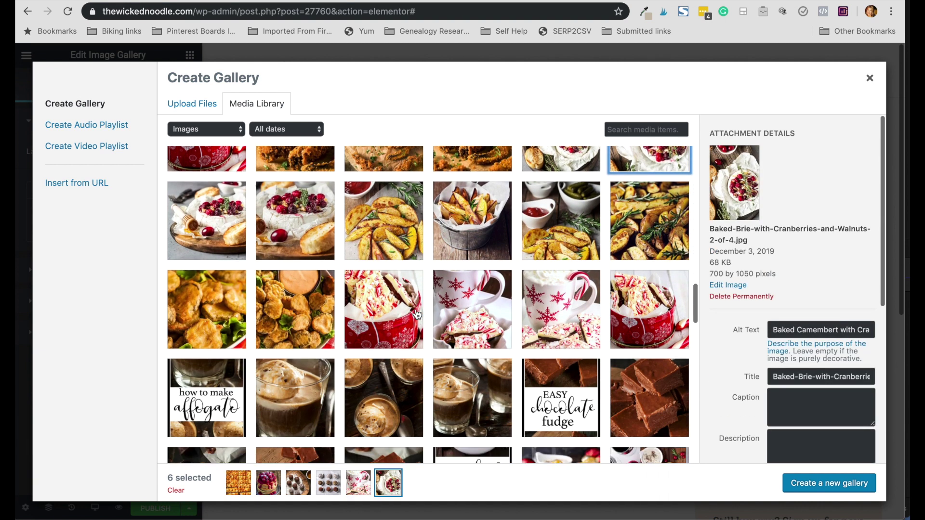
left_click(384, 237)
scroll(385, 301, "down", 1)
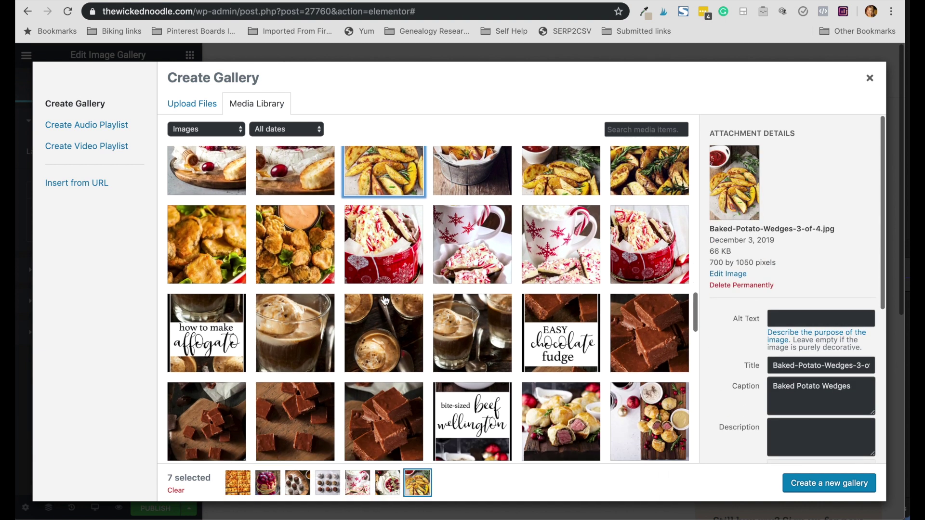
scroll(385, 301, "down", 1)
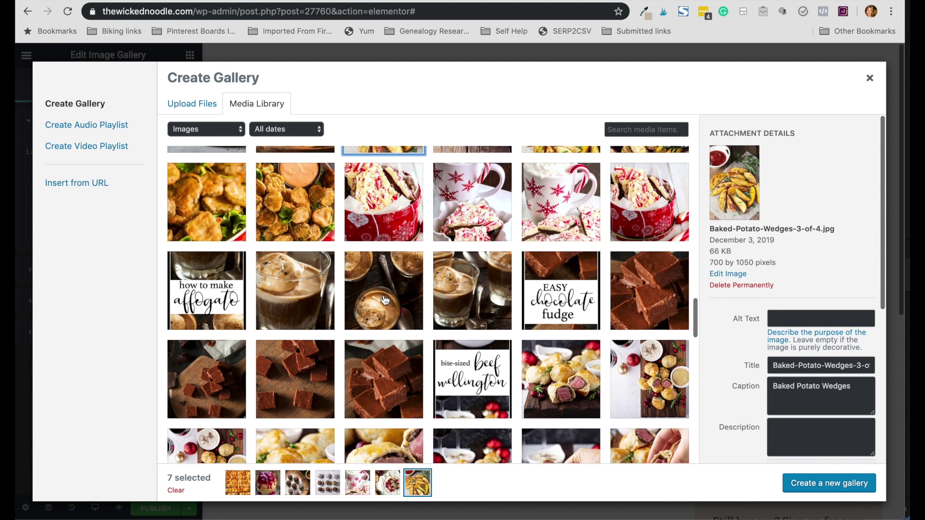
left_click(636, 303)
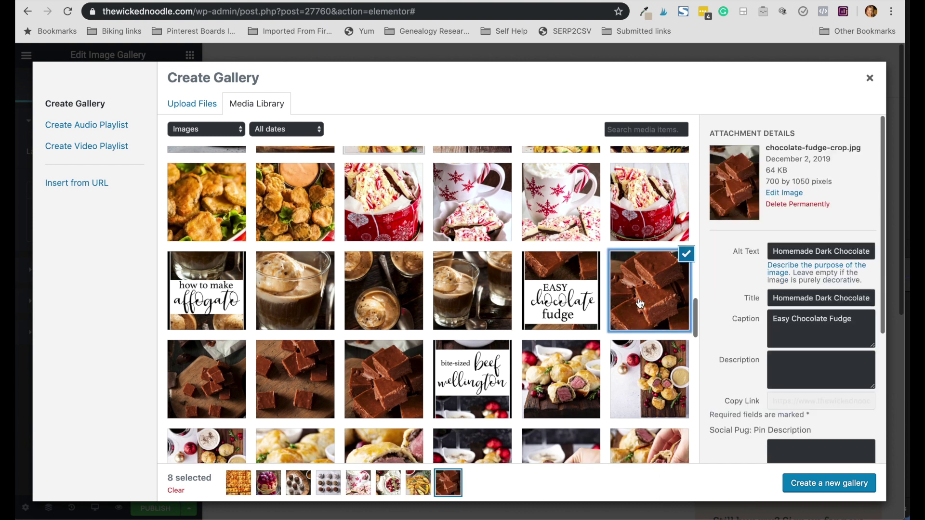
Step: Add the beef Wellington image BS-Beef-Wellington-tall3.jpg to the selection, leaving out BS-Beef-Wellington-tall2.jpg
scroll(433, 322, "down", 4)
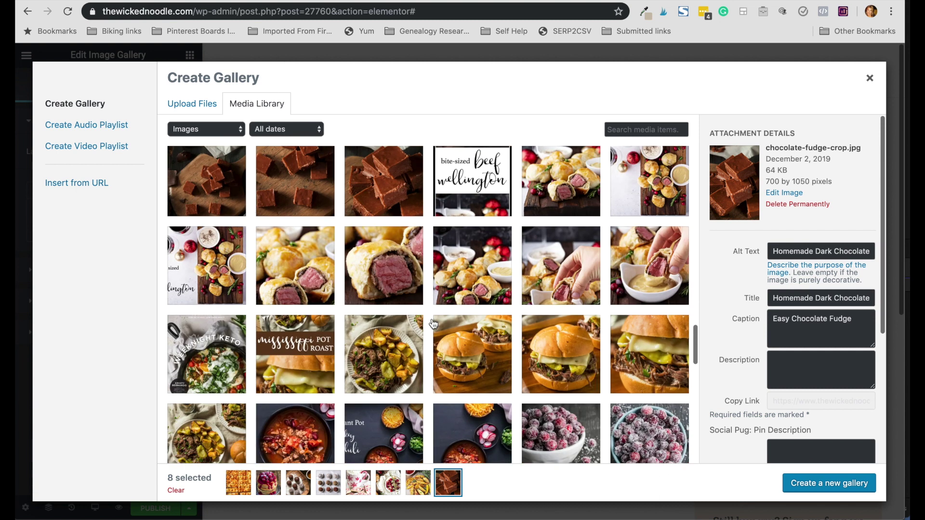
left_click(475, 282)
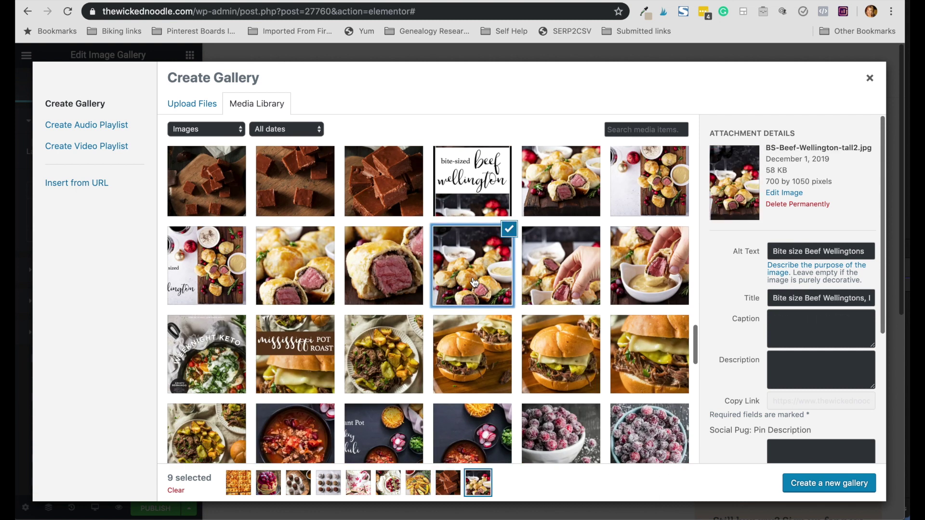
left_click(508, 236)
left_click(563, 275)
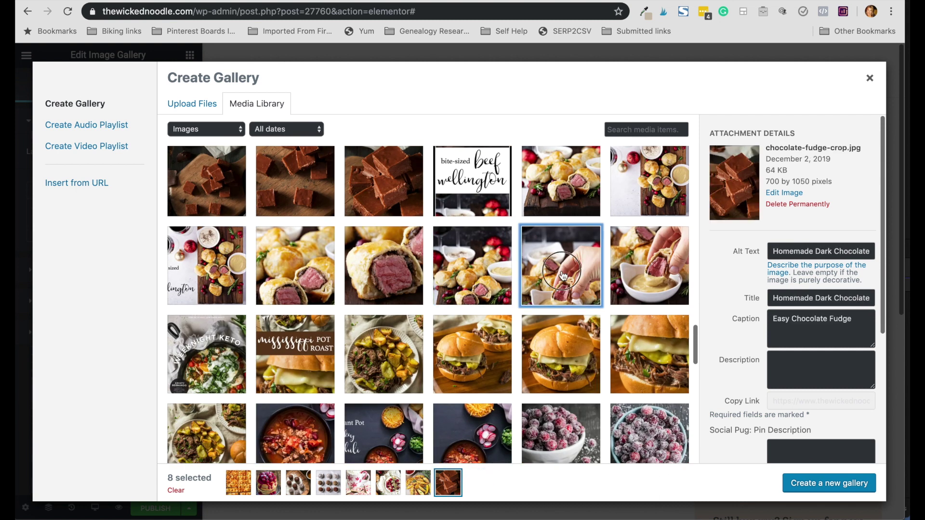
Step: Add mississippi-pot-roast-tall.jpg rather than the landscape version to the selection and create a new gallery from the chosen images
scroll(455, 295, "down", 2)
scroll(455, 295, "down", 1)
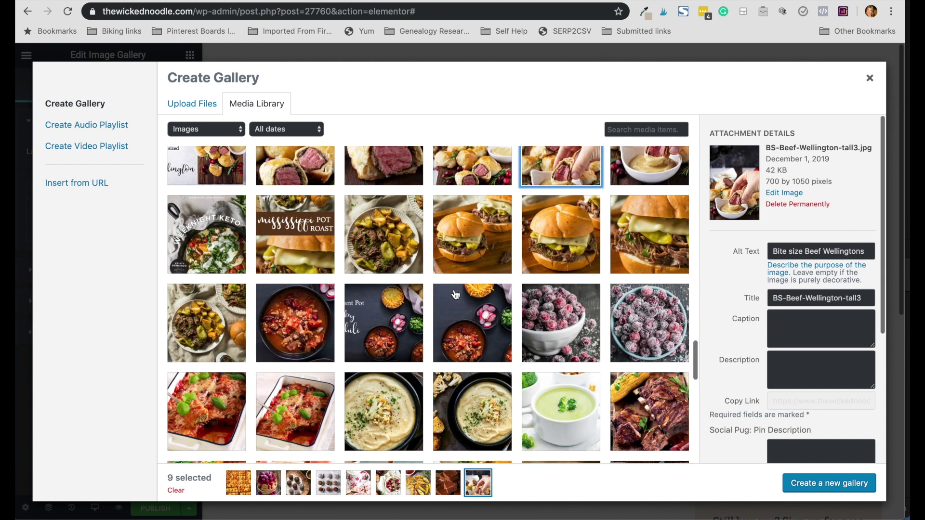
left_click(208, 295)
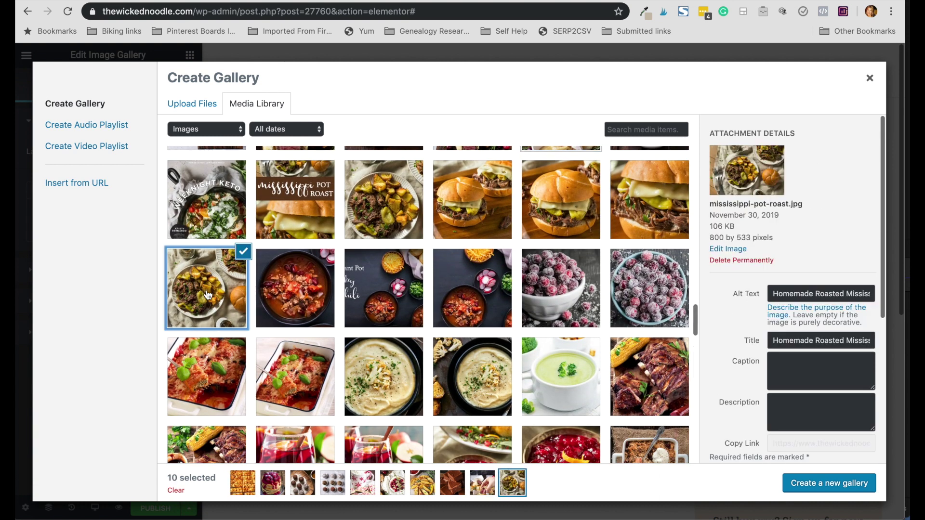
left_click(243, 251)
left_click(383, 213)
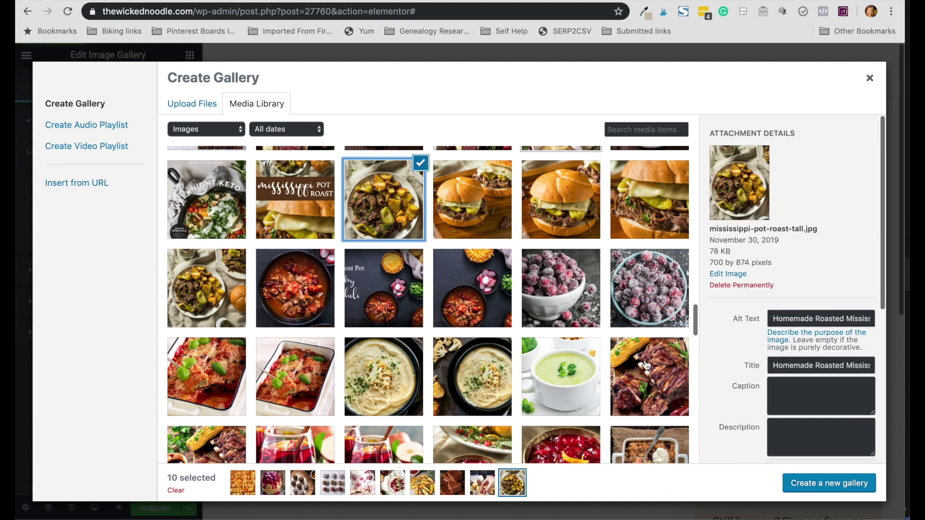
scroll(520, 375, "down", 3)
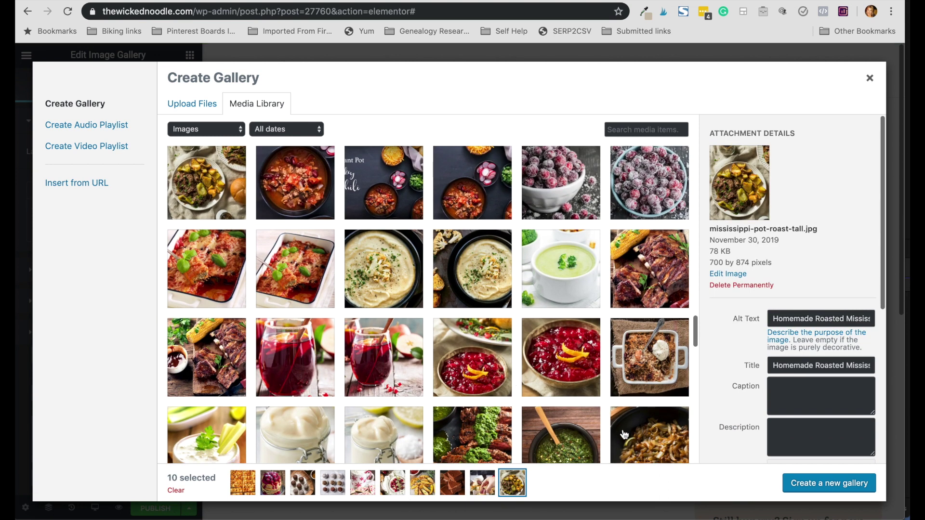
left_click(804, 484)
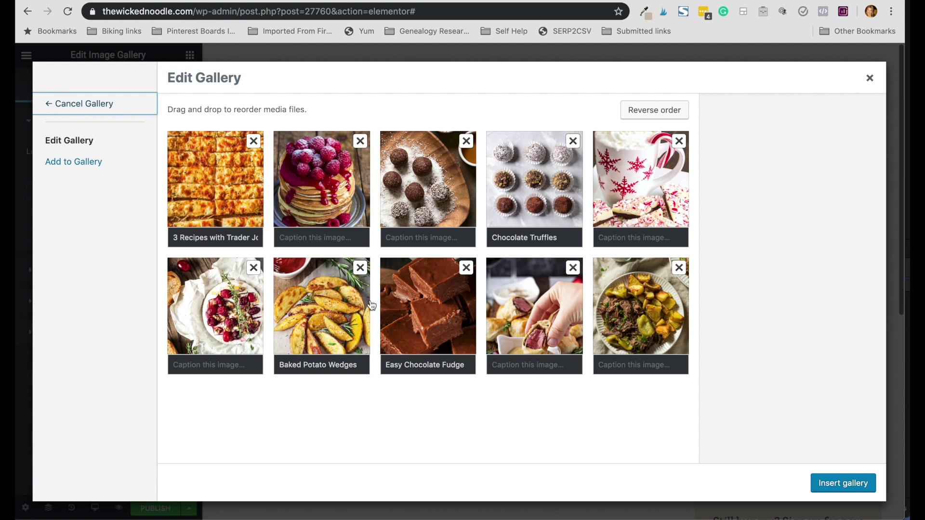
left_click(322, 207)
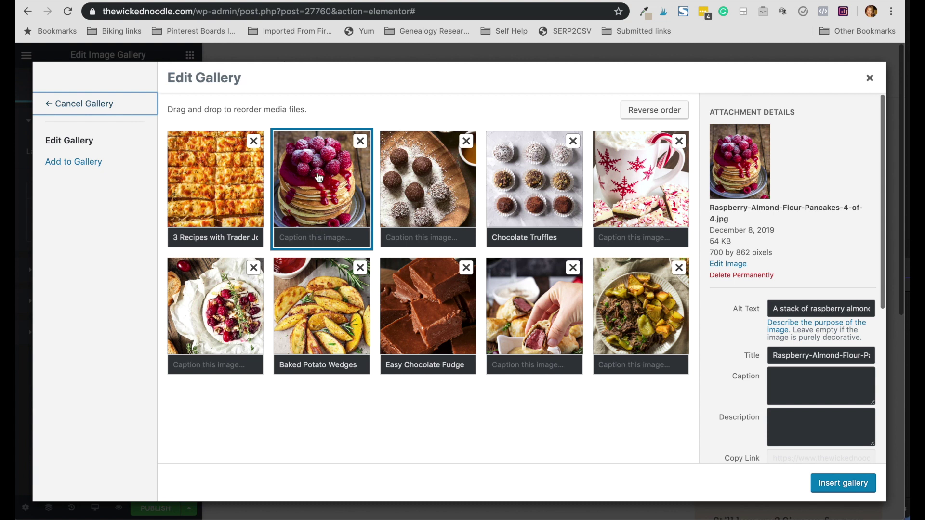
scroll(733, 391, "down", 5)
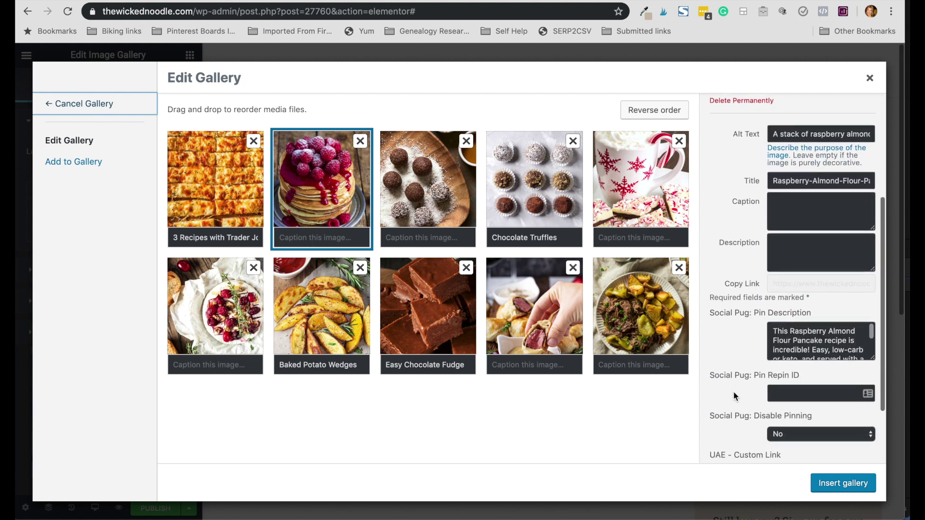
left_click(787, 388)
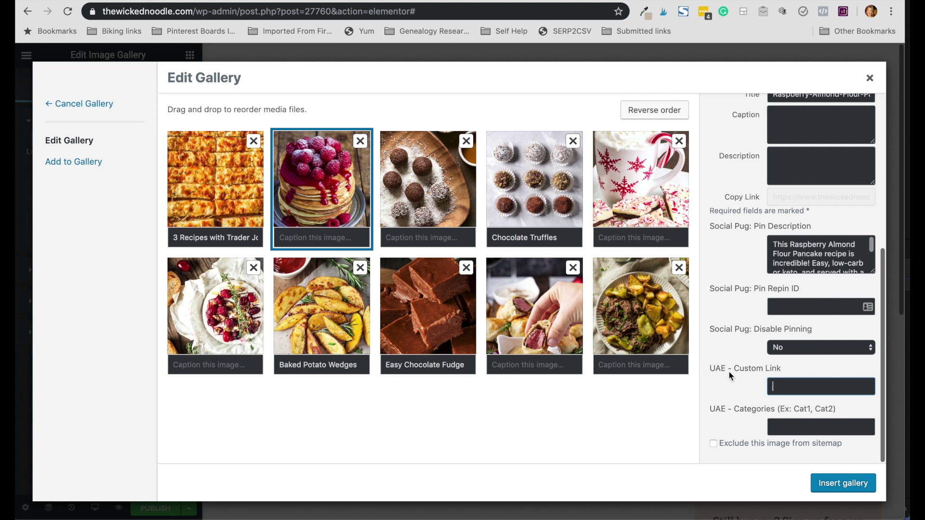
type("htt")
type("m/")
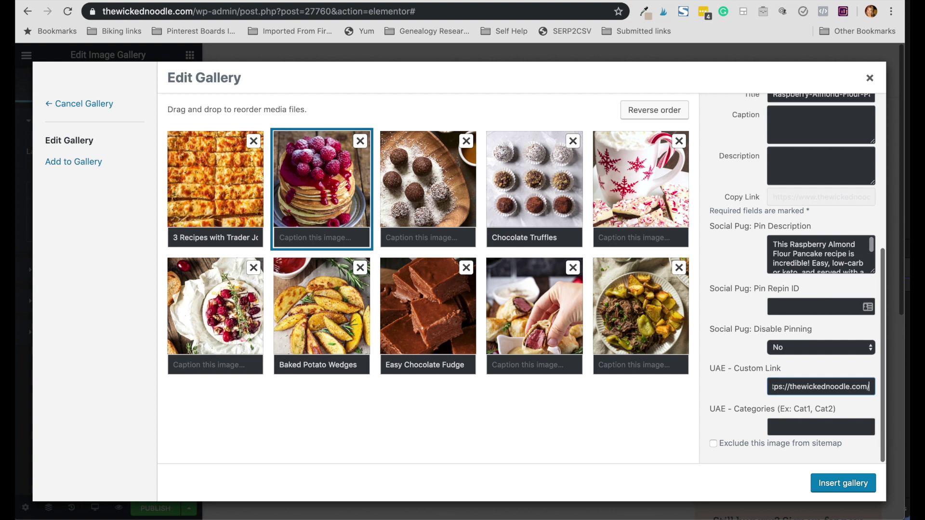
type("raspberry-almond-flour-pa")
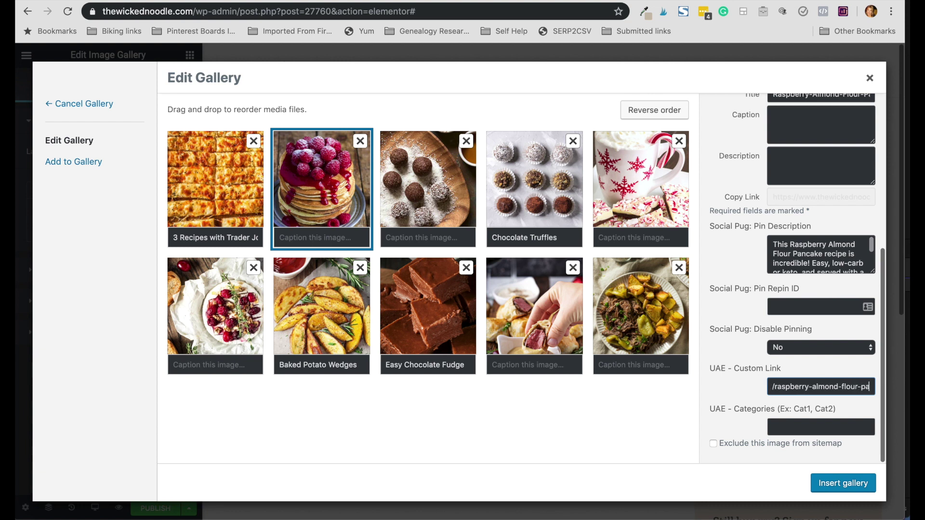
left_click(733, 385)
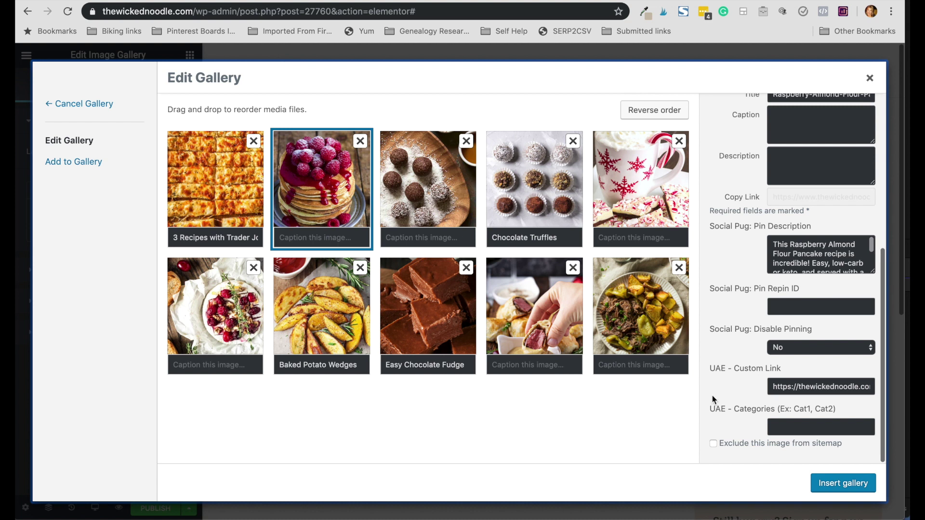
left_click(829, 488)
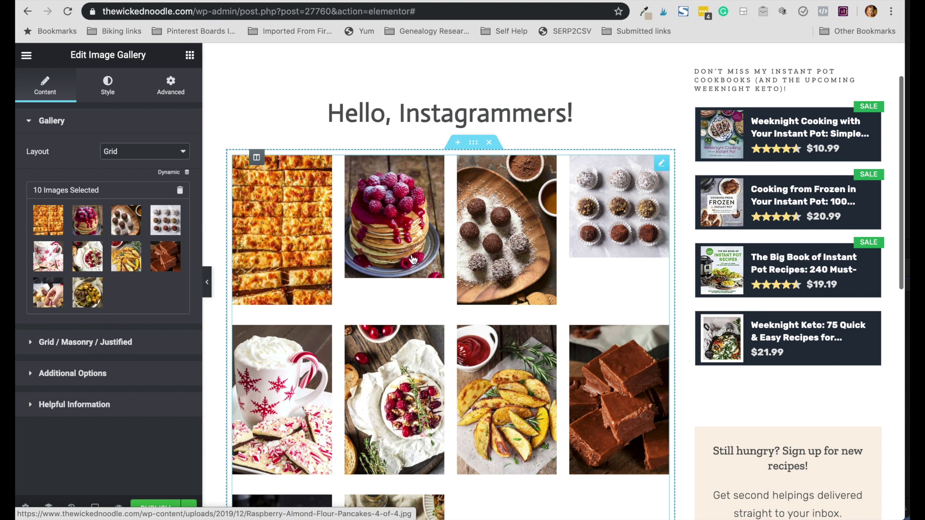
Step: Set the image gallery's click action to Custom Link in its additional options
left_click(30, 372)
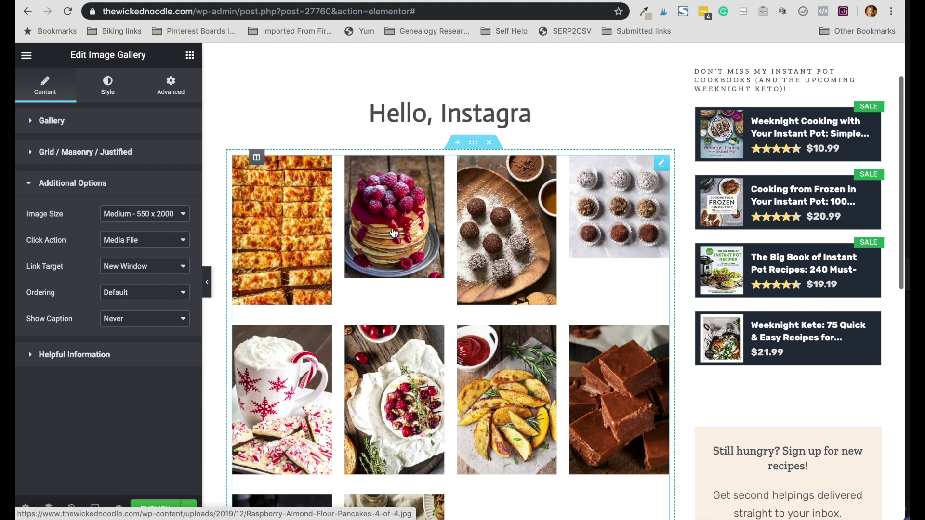
left_click(148, 242)
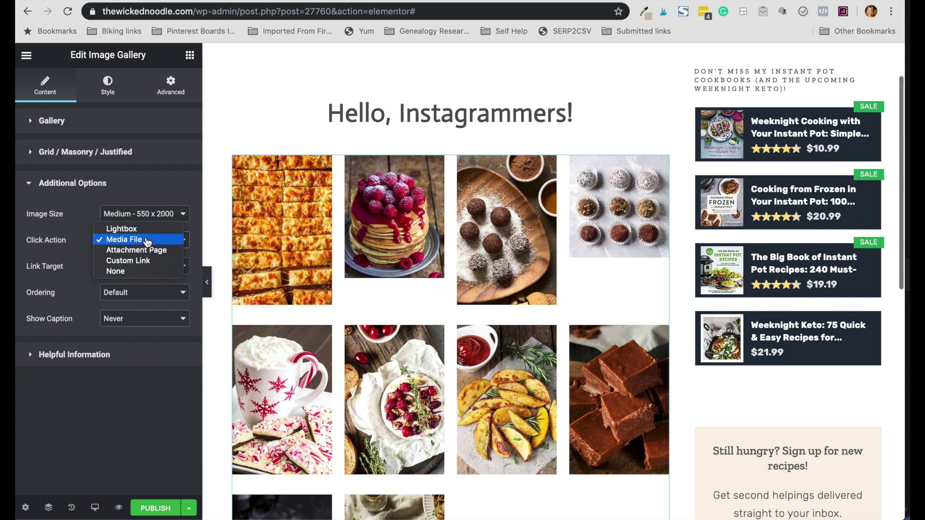
left_click(142, 267)
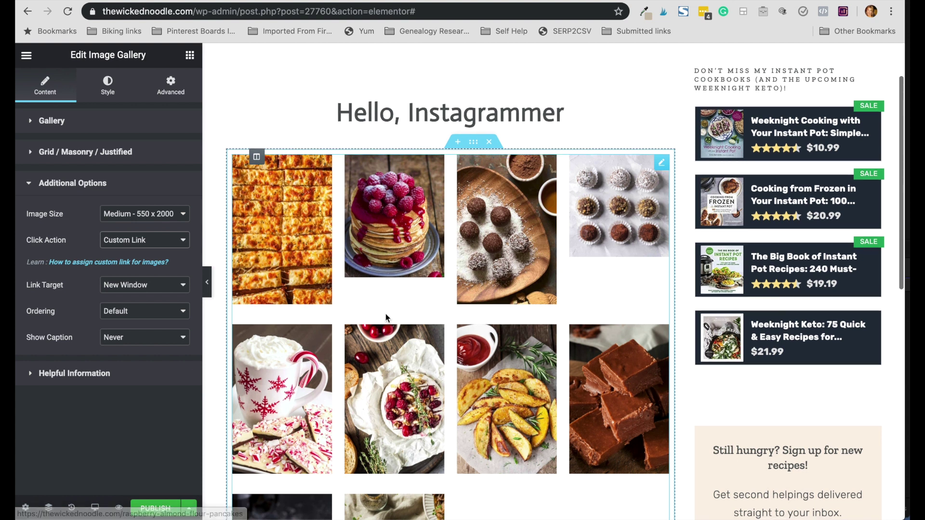
scroll(385, 314, "down", 5)
scroll(385, 316, "up", 4)
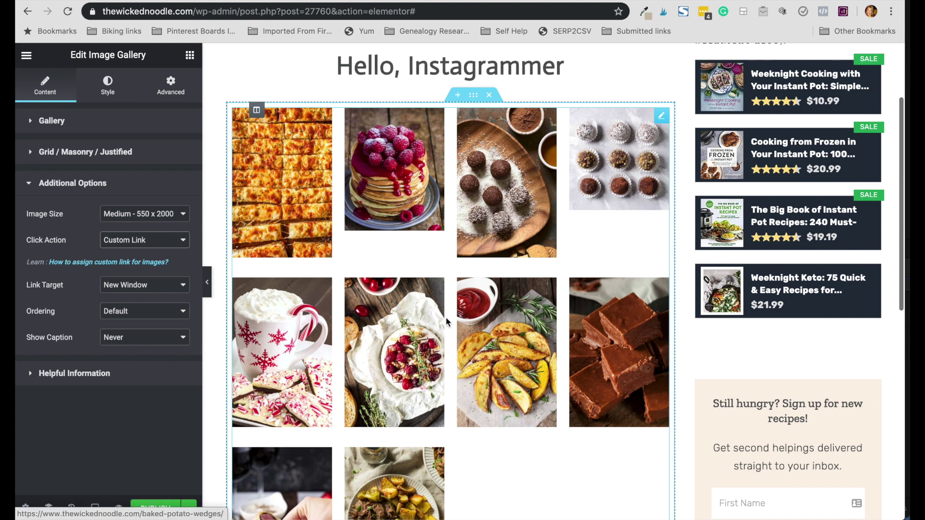
scroll(446, 317, "down", 4)
scroll(446, 316, "up", 3)
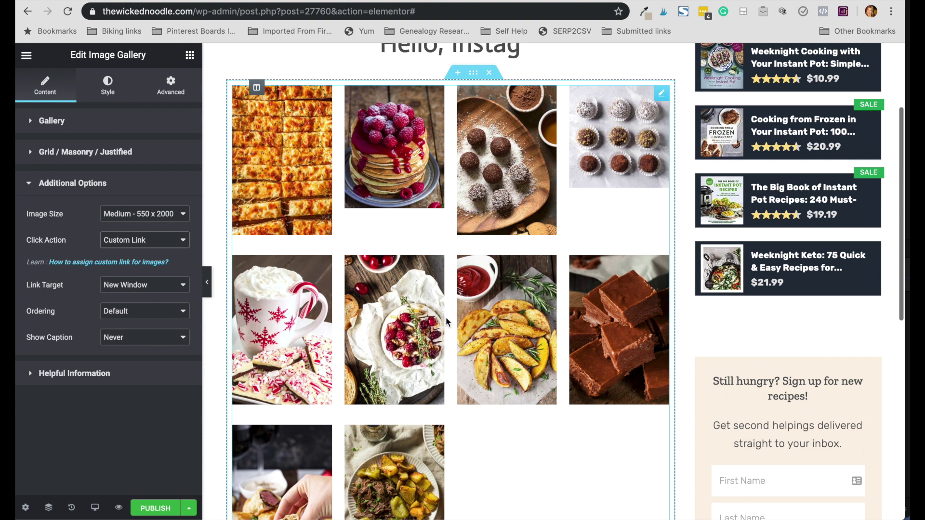
Step: Set the image gallery's layout to Masonry
scroll(446, 317, "down", 5)
scroll(446, 317, "up", 2)
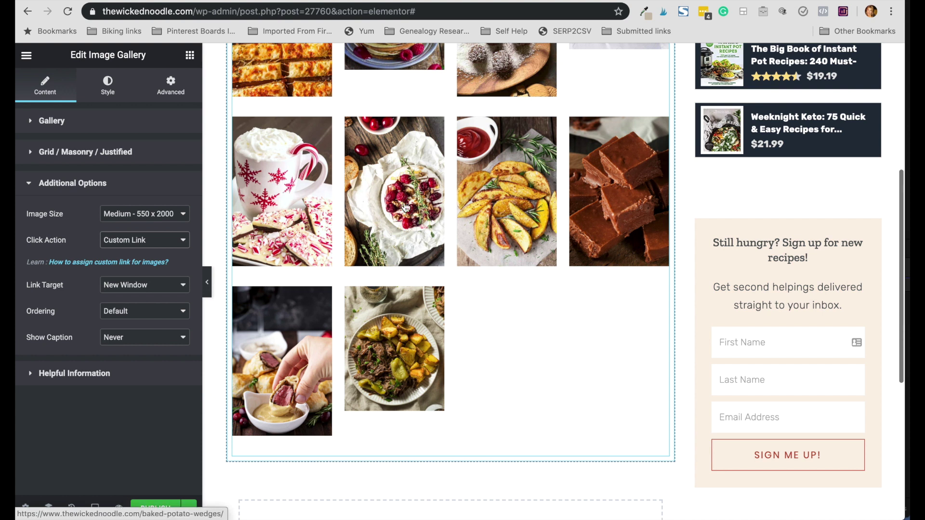
scroll(352, 199, "up", 3)
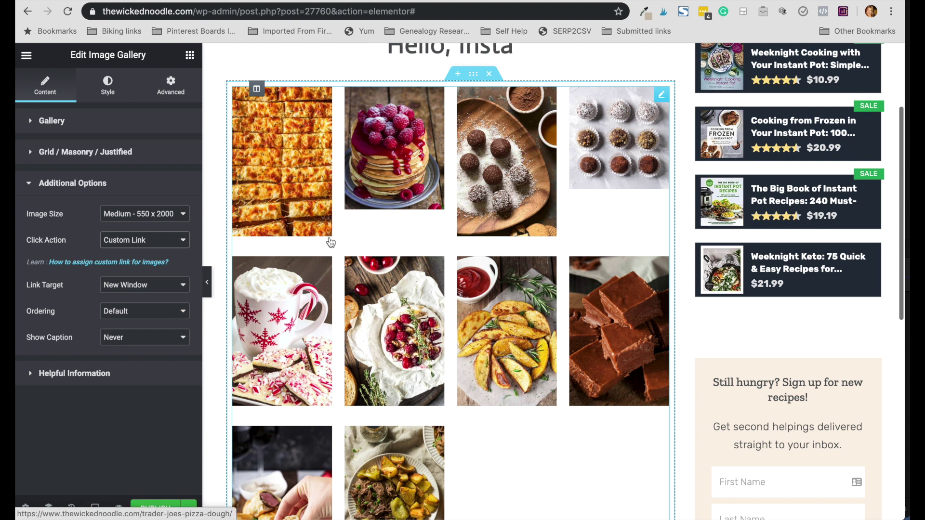
left_click(65, 124)
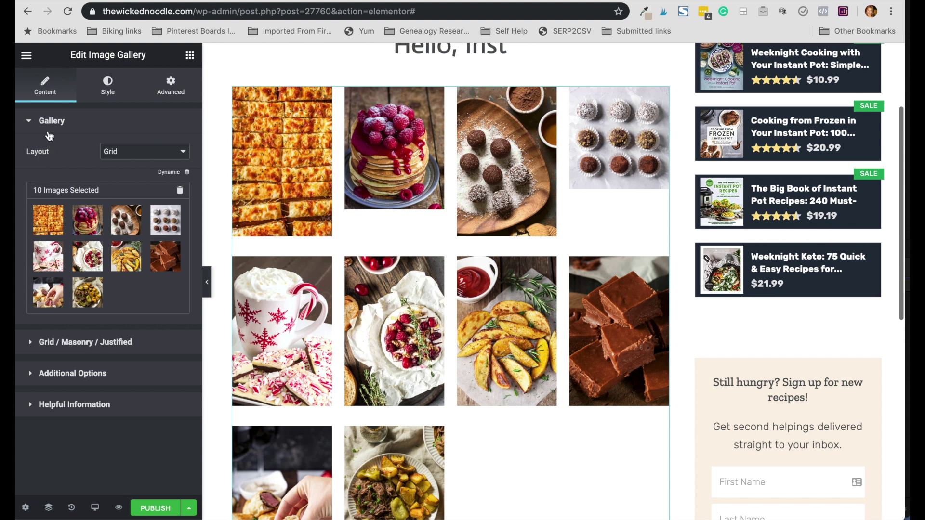
left_click(135, 152)
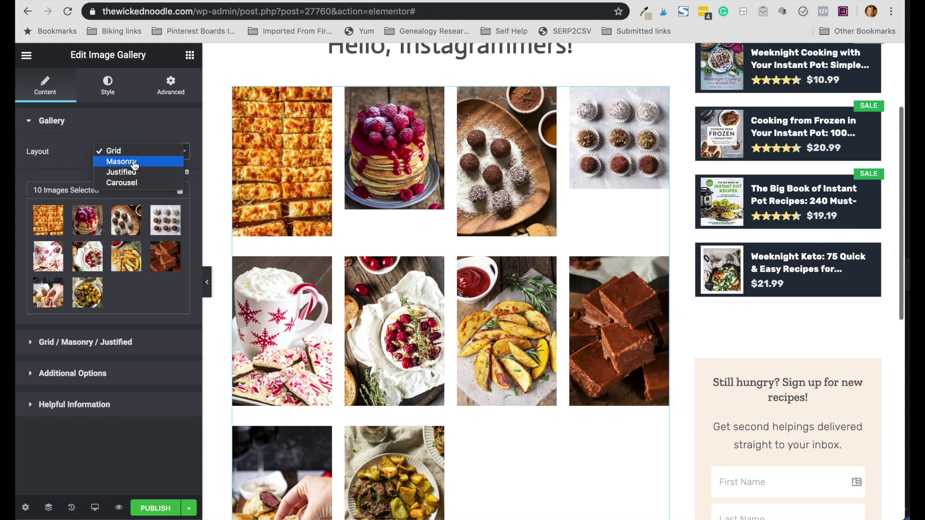
left_click(135, 166)
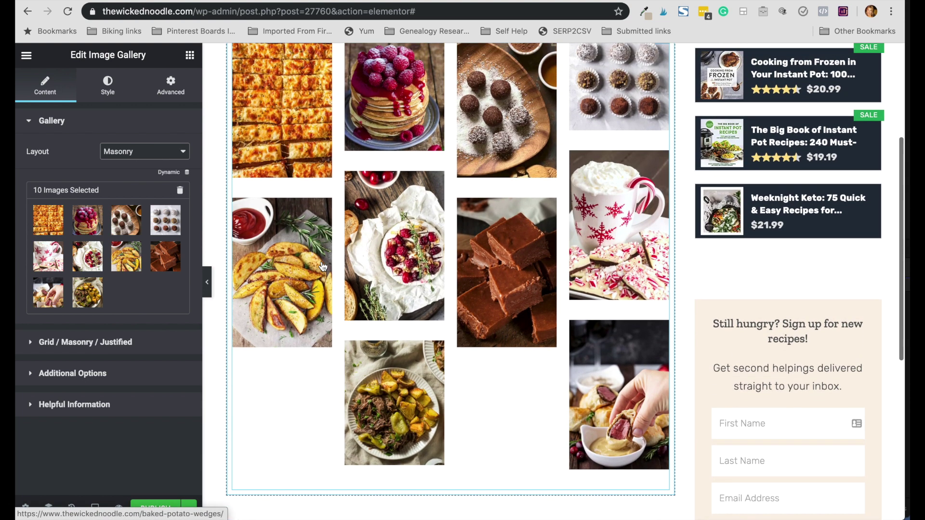
Step: Set the masonry gallery to 3 columns and look over the resulting arrangement
left_click(33, 341)
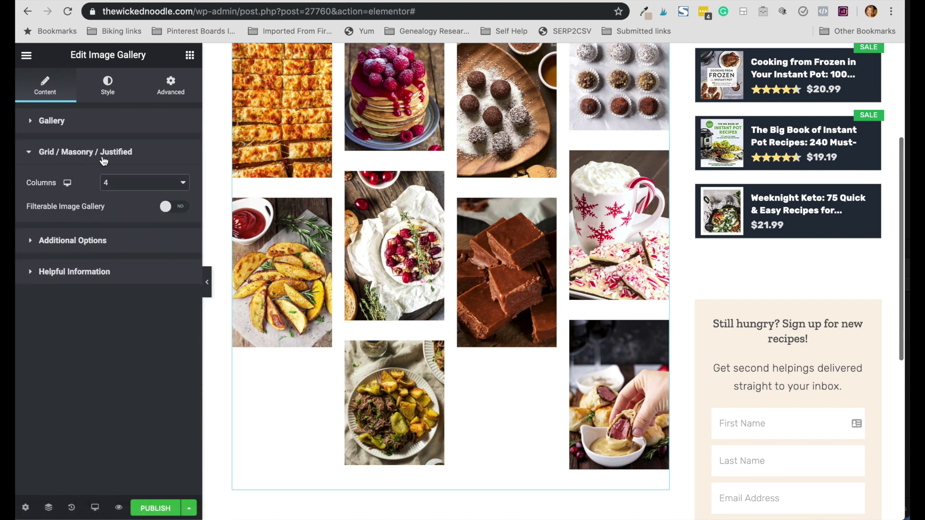
left_click(122, 187)
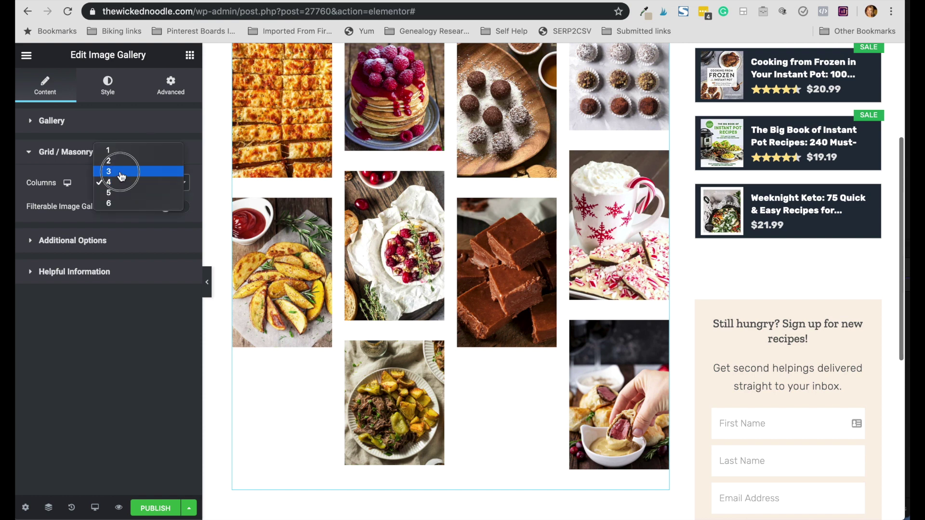
left_click(122, 172)
scroll(329, 201, "down", 10)
scroll(330, 206, "up", 3)
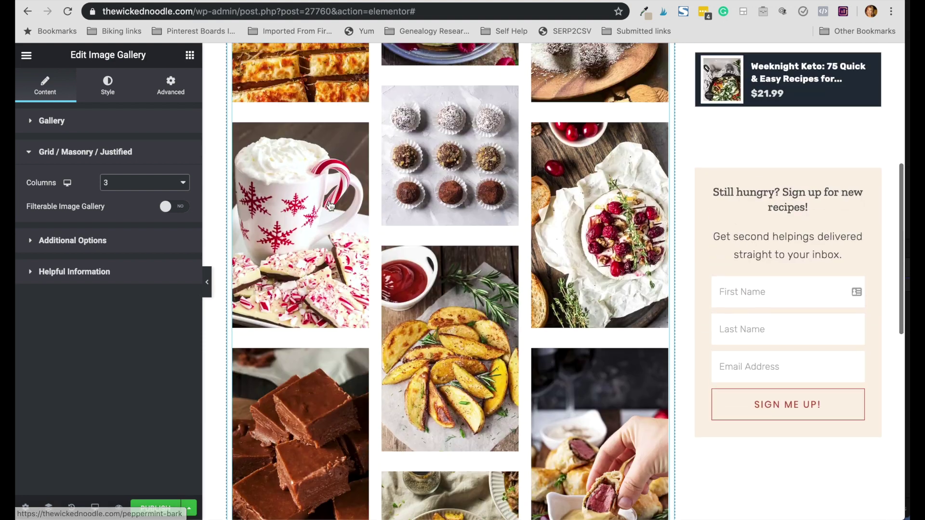
scroll(330, 206, "up", 6)
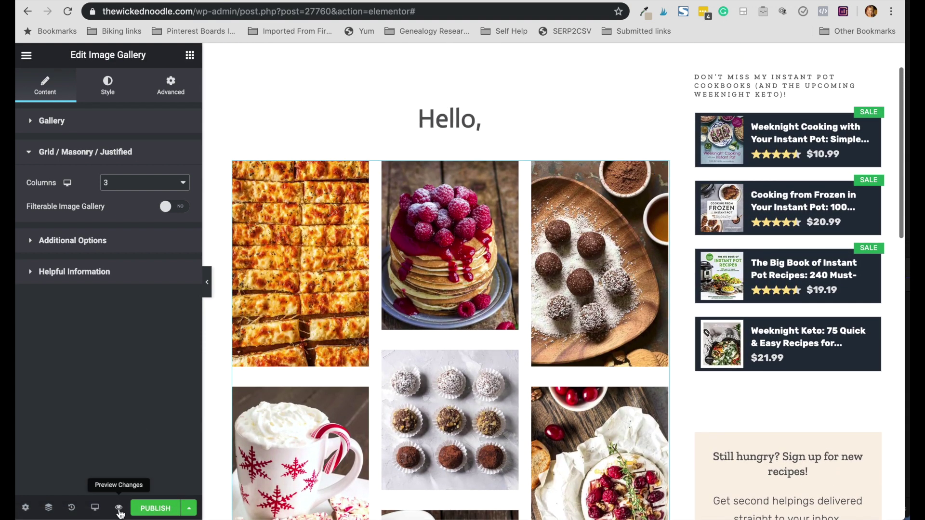
Step: Preview the page changes, look through the gallery and test the raspberry pancakes image's link
left_click(119, 509)
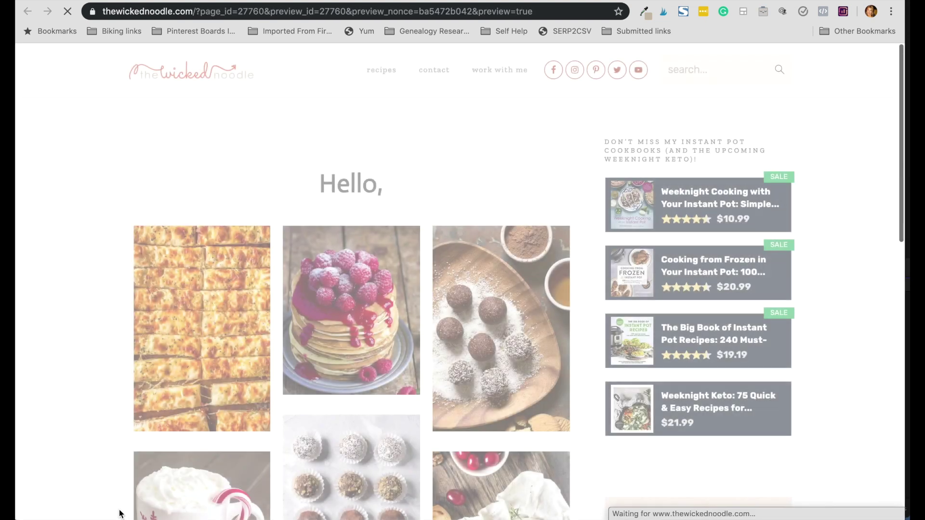
scroll(81, 351, "down", 3)
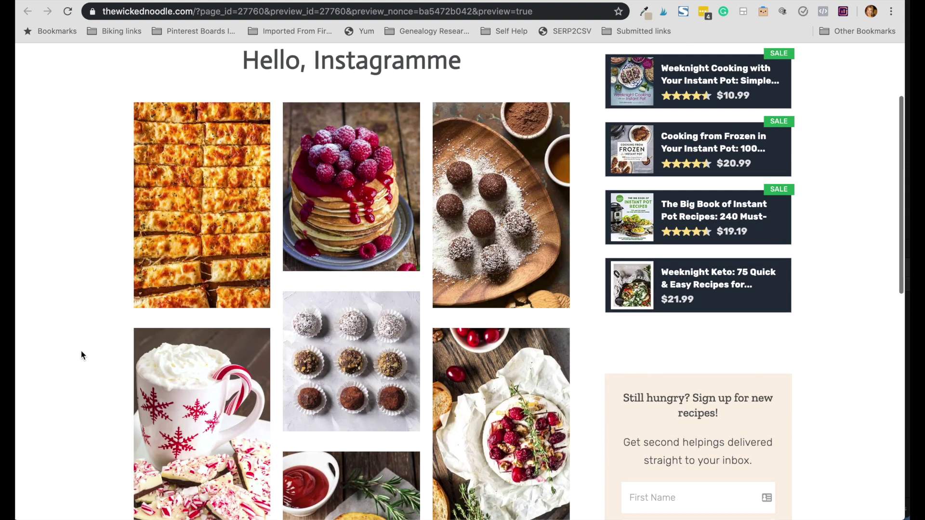
scroll(81, 351, "up", 3)
scroll(81, 350, "down", 3)
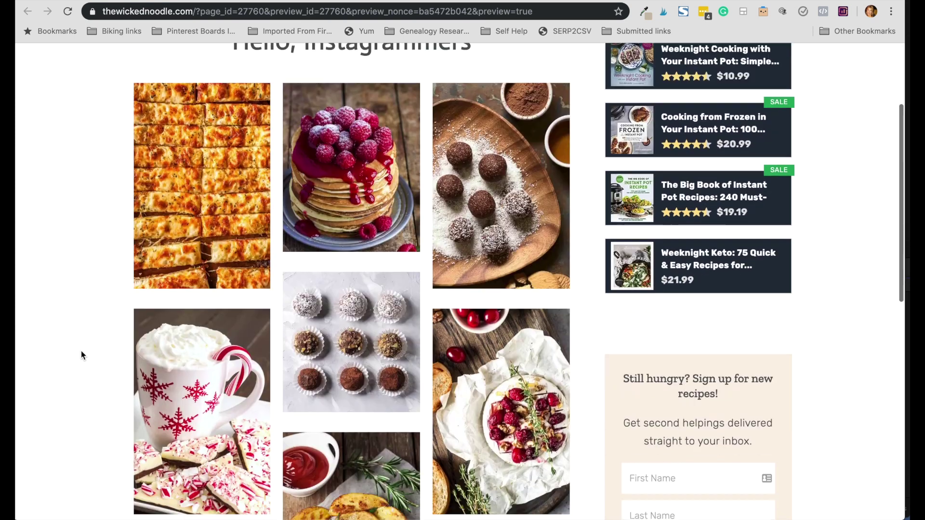
left_click(343, 187)
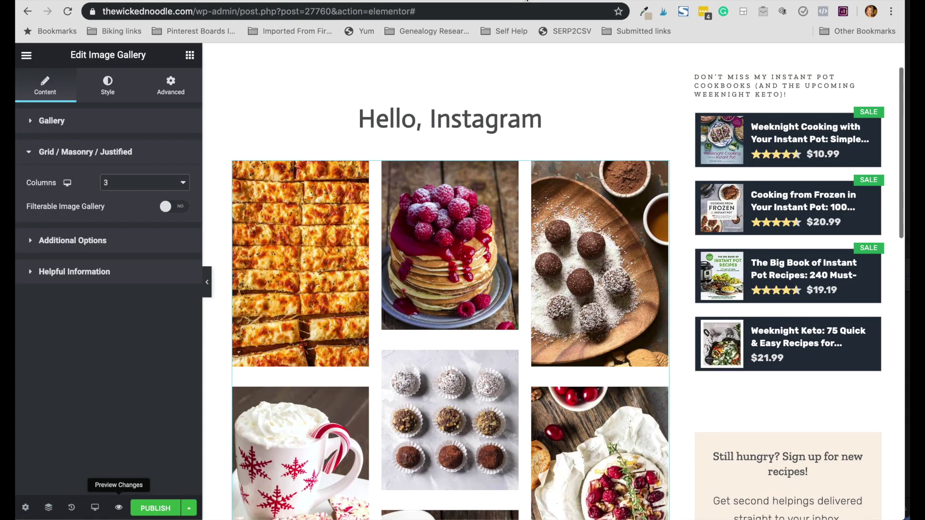
type("mers!")
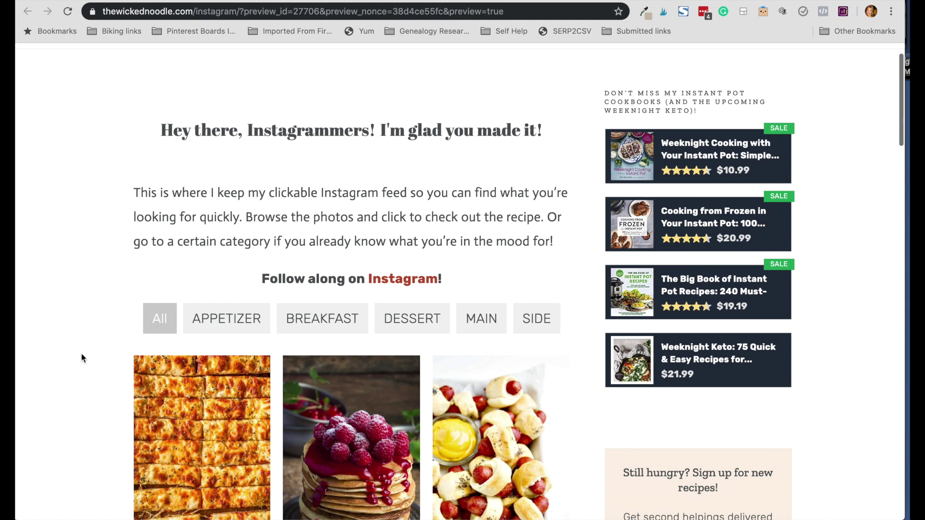
Step: Review the finished Instagram page's intro text and category filters, and test the link of its cheese sticks photo
scroll(84, 358, "down", 3)
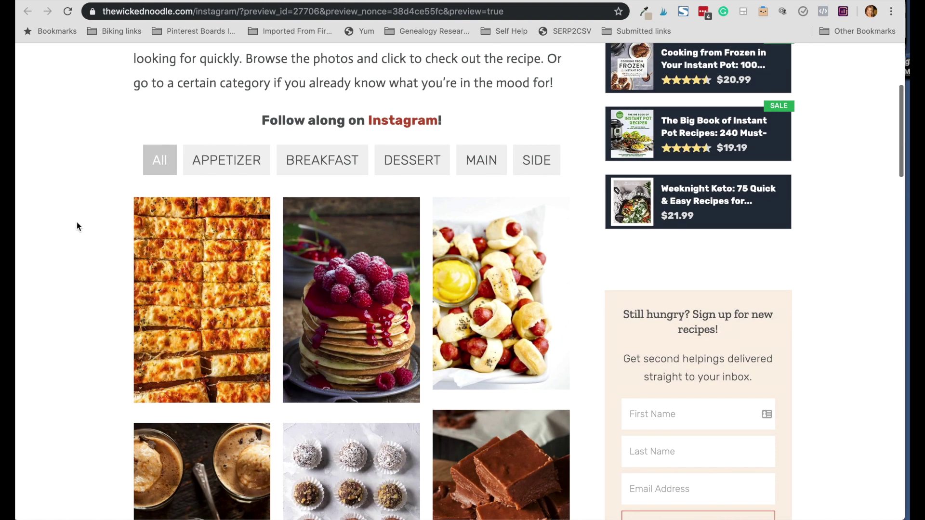
scroll(75, 224, "up", 2)
scroll(75, 215, "up", 1)
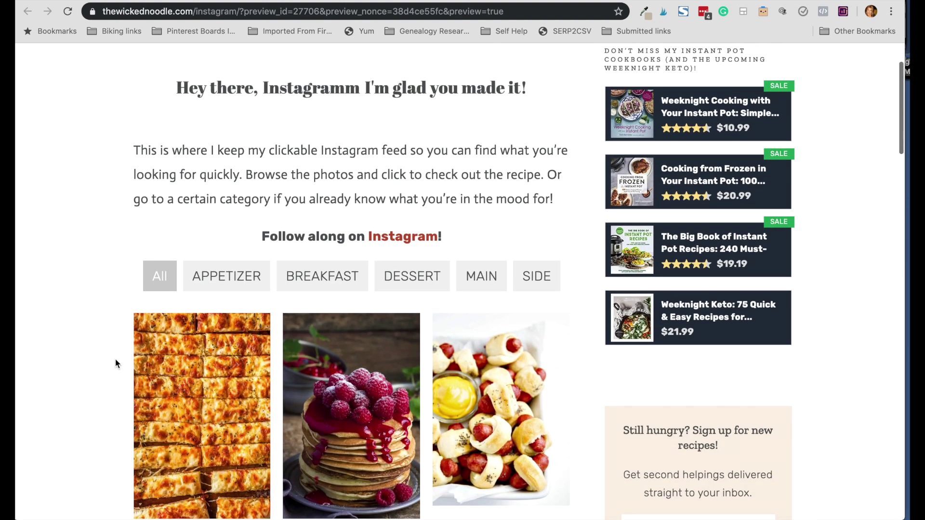
left_click(188, 381)
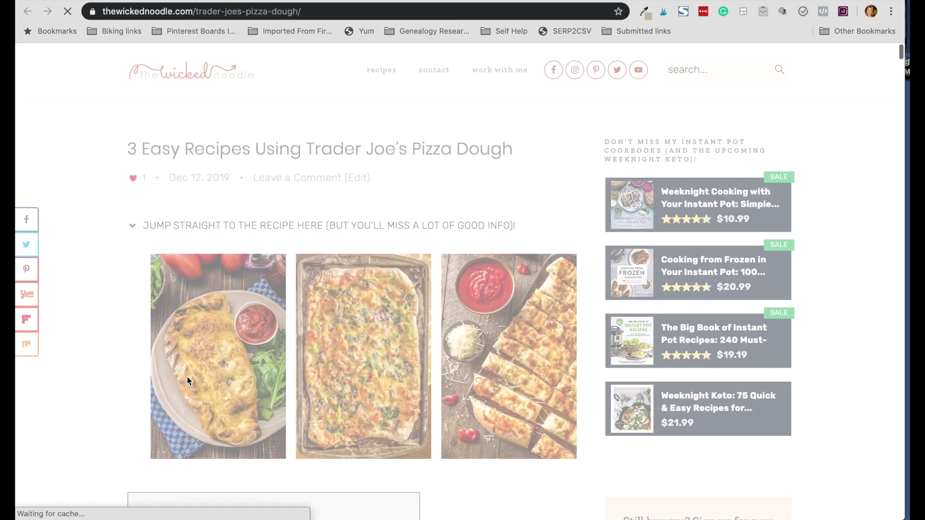
scroll(101, 360, "down", 1)
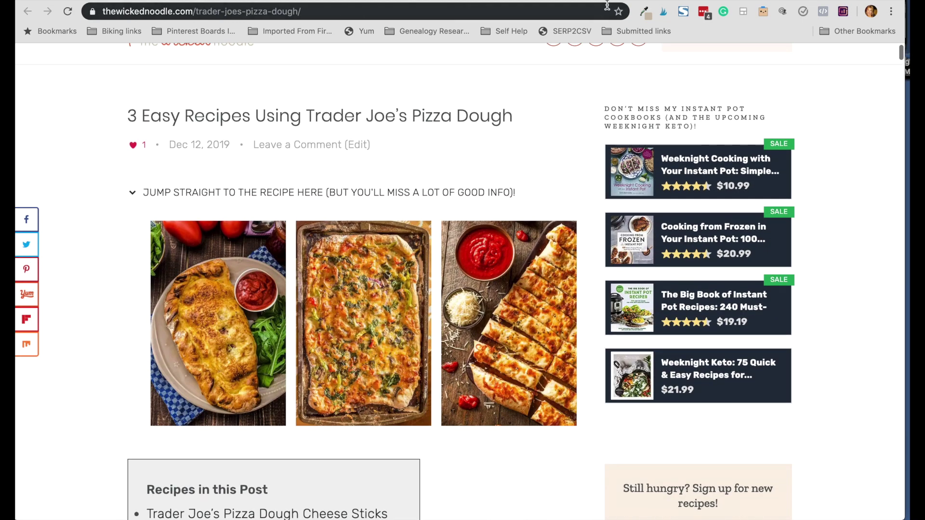
key("super+bracketleft")
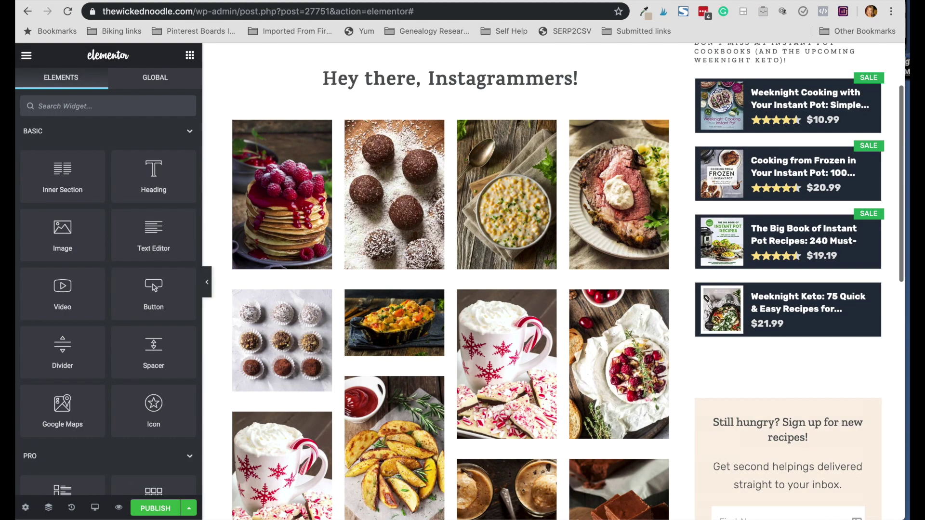
Step: Add a Text Editor widget to the "Hey there, Instagrammers!" page and move the gallery section below it, placing the text under the heading
scroll(451, 164, "up", 2)
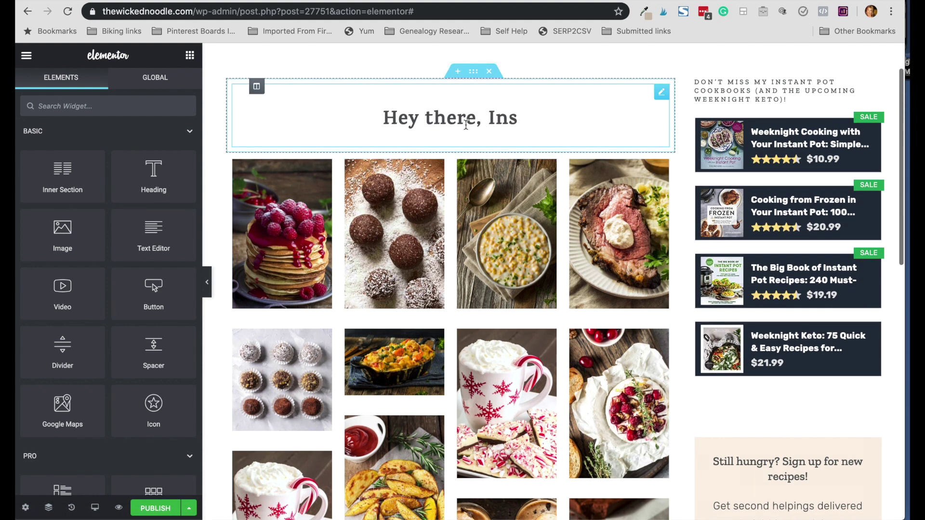
left_click(458, 146)
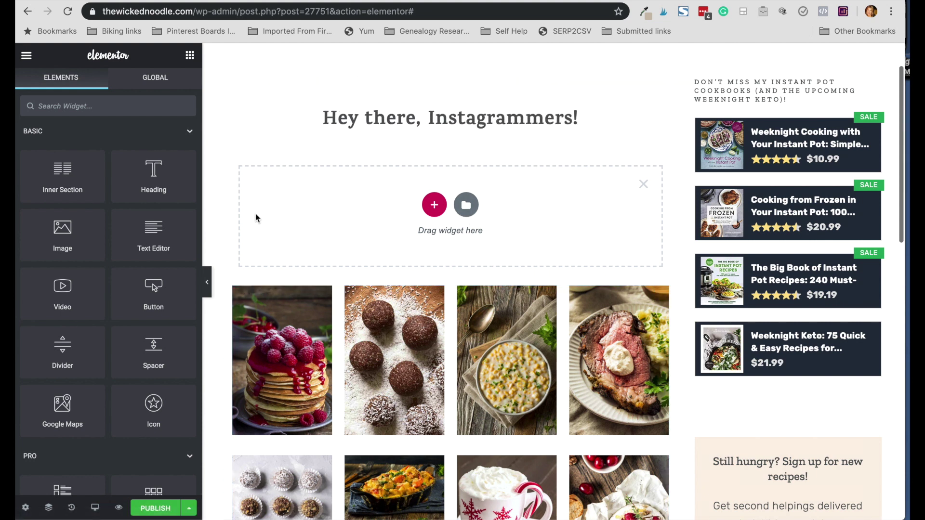
left_click_drag(157, 238, 424, 214)
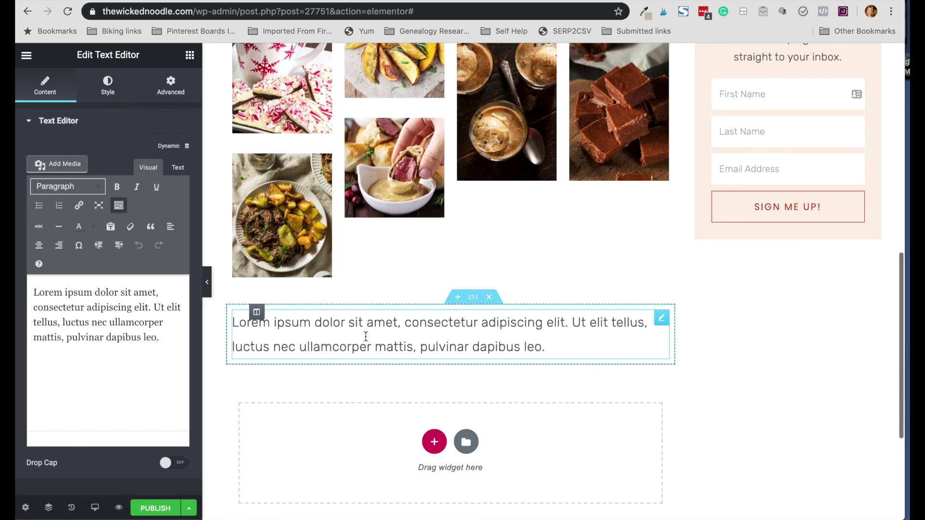
scroll(366, 341, "up", 15)
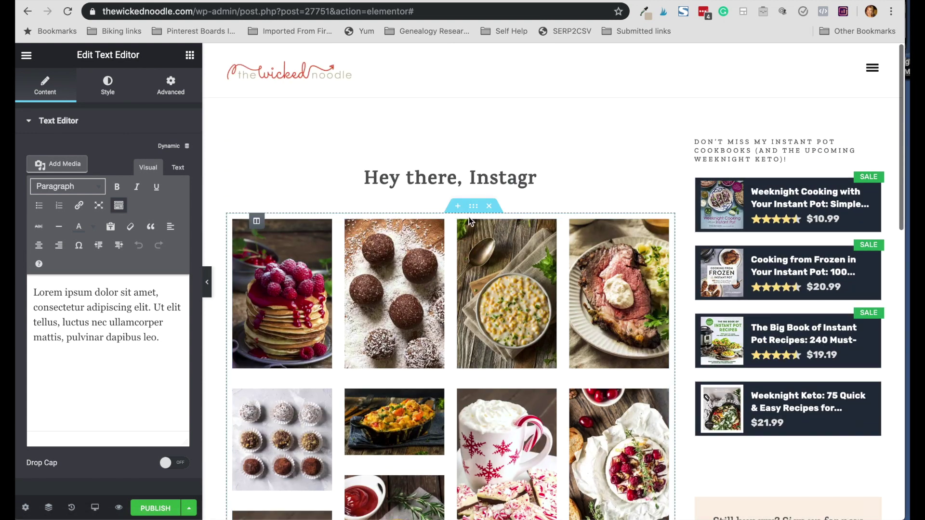
left_click_drag(473, 205, 471, 206)
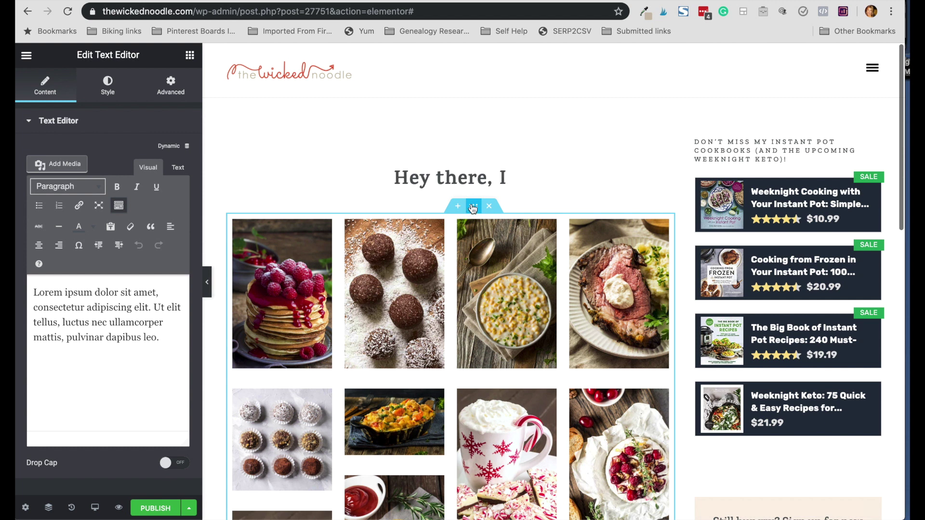
left_click_drag(473, 206, 456, 306)
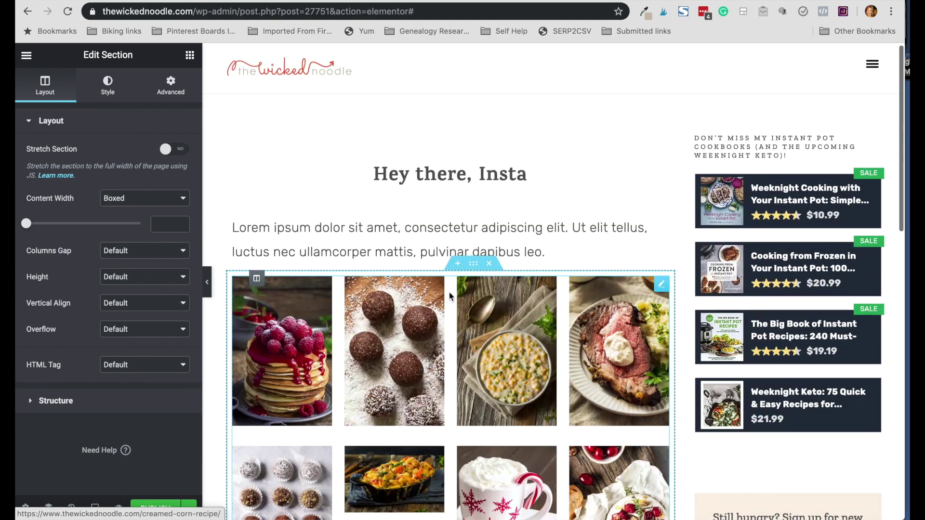
Step: Replace the placeholder text with the paragraph starting "This is where I keep my clickable Instagram feed", copied from the finished Instagram page
left_click(417, 240)
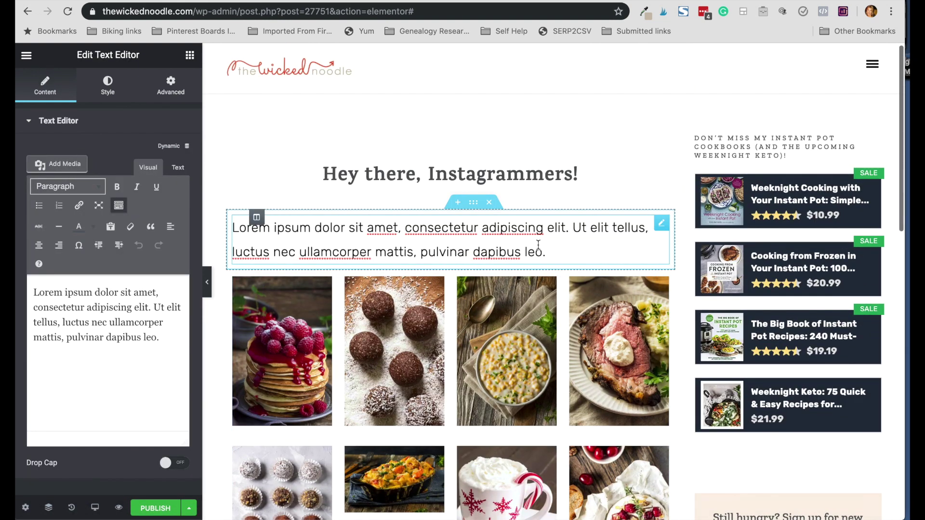
left_click_drag(160, 338, 16, 287)
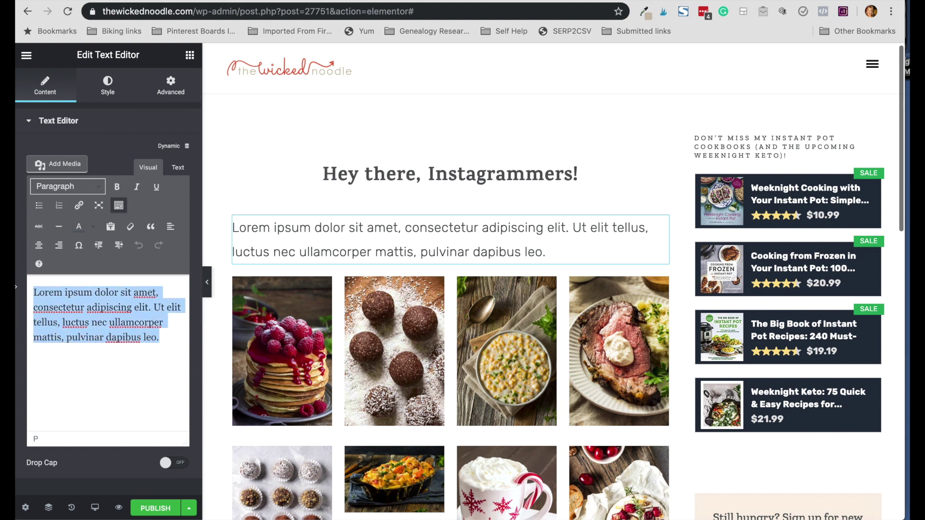
type("Instagram b")
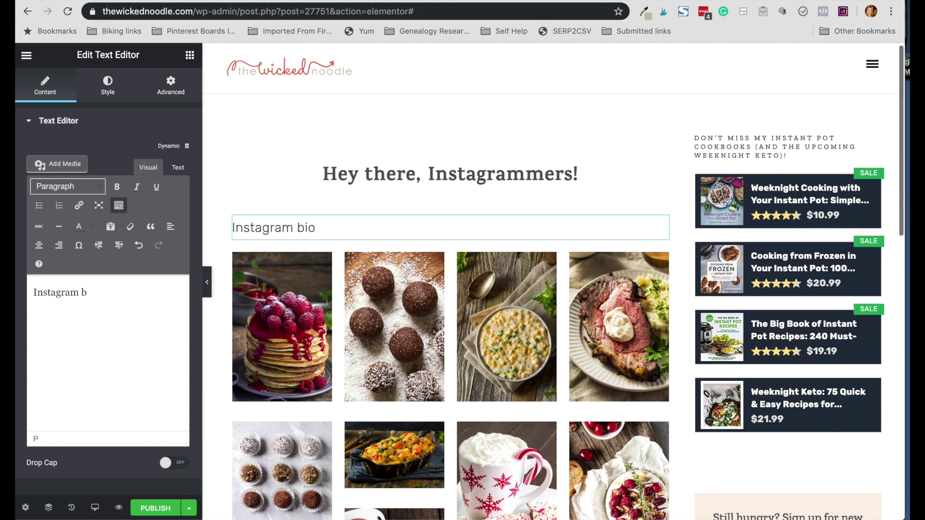
key("BackSpace")
key("BackSpace")
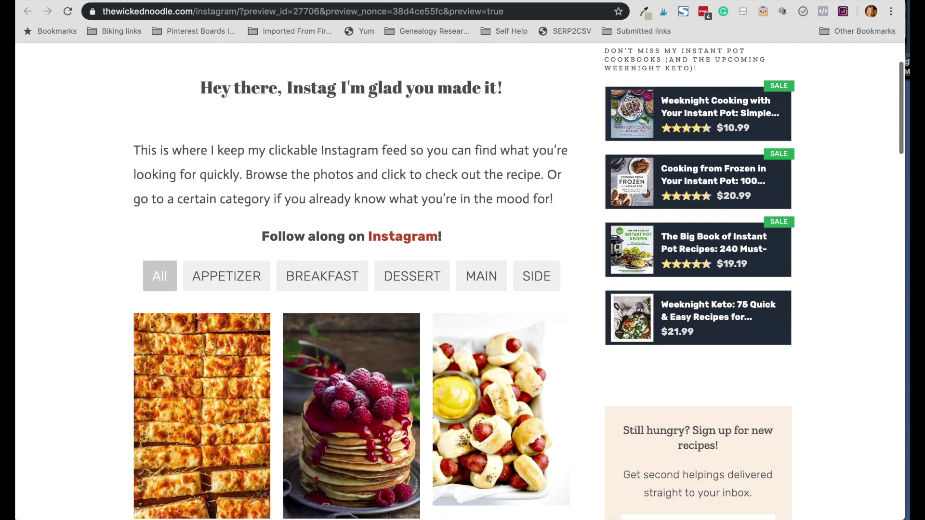
left_click_drag(558, 204, 130, 163)
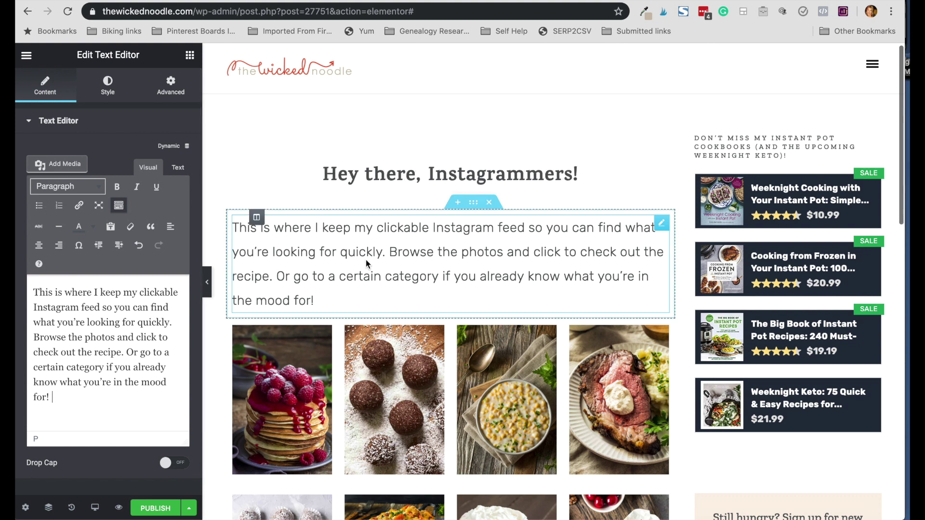
Step: Try centering the intro paragraph under the heading and return its alignment to left
scroll(367, 282, "down", 2)
scroll(367, 283, "up", 2)
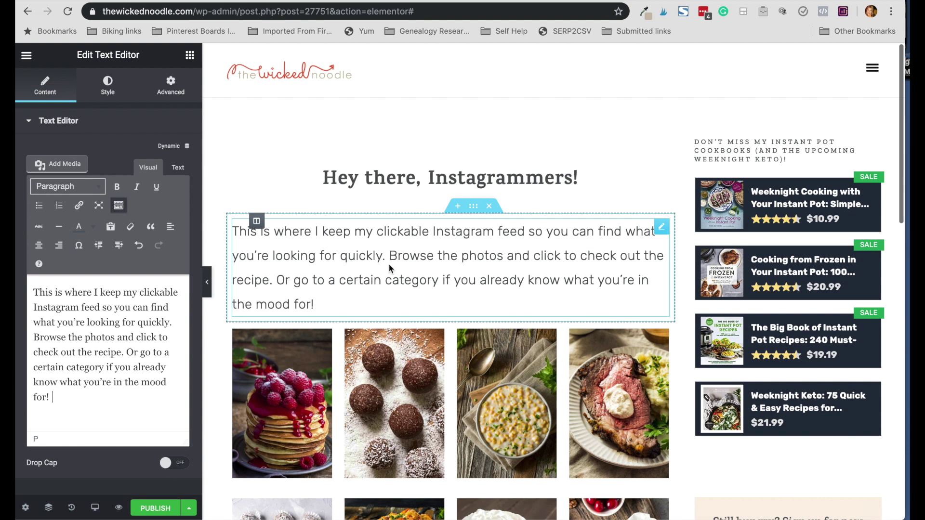
left_click(108, 97)
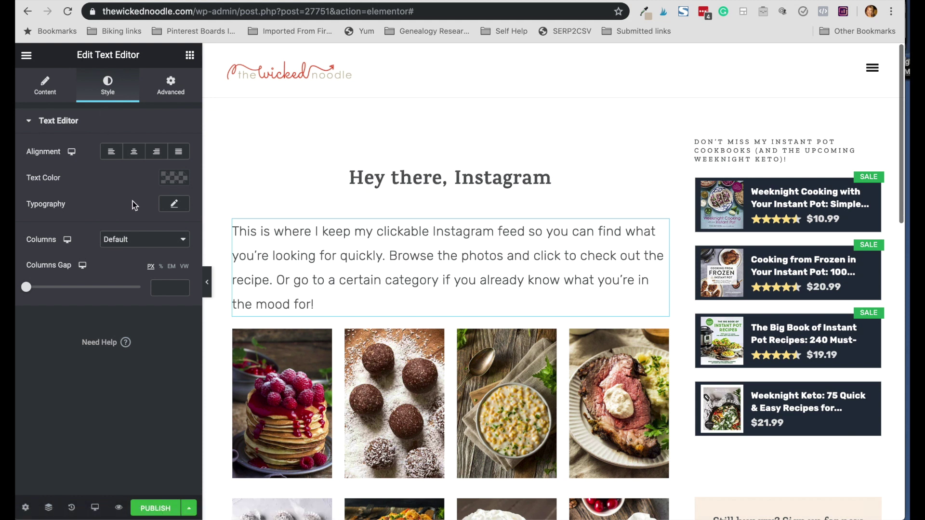
left_click(134, 156)
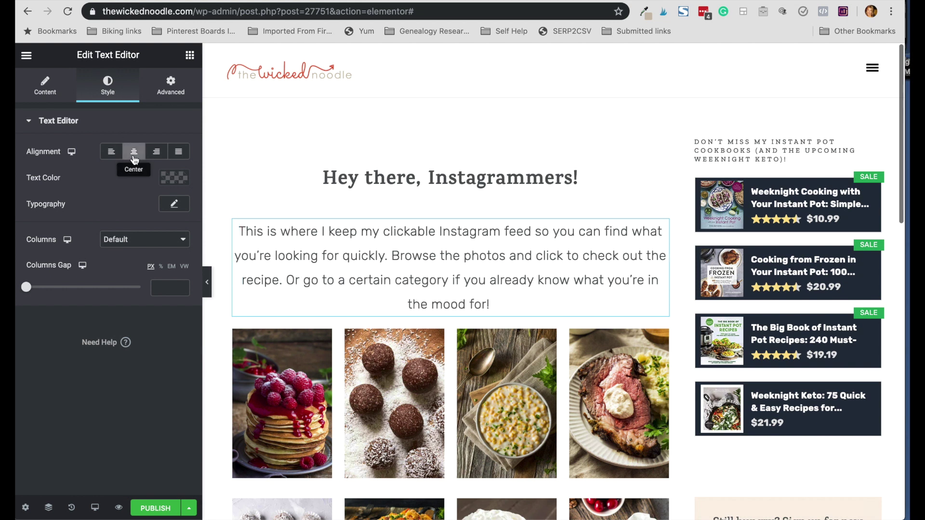
left_click(111, 153)
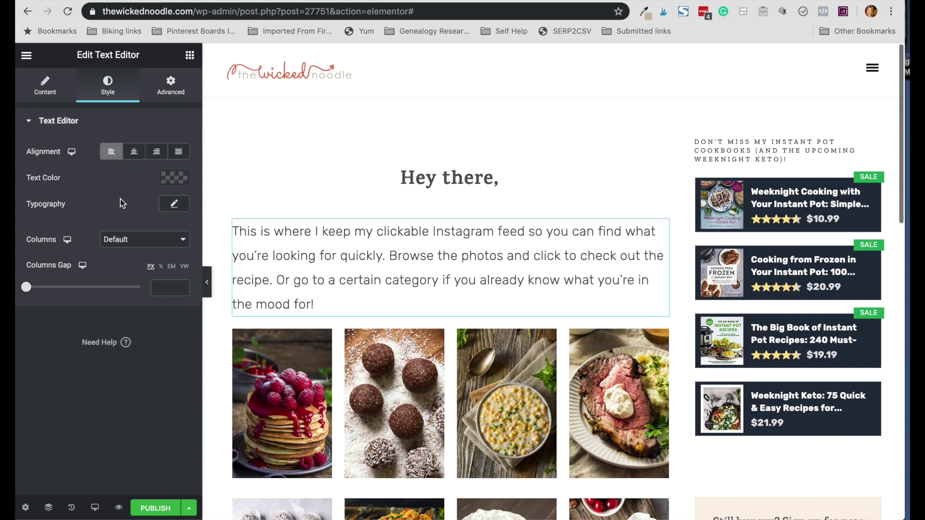
Step: Set the intro paragraph's font family to Actor in its typography settings
left_click(172, 205)
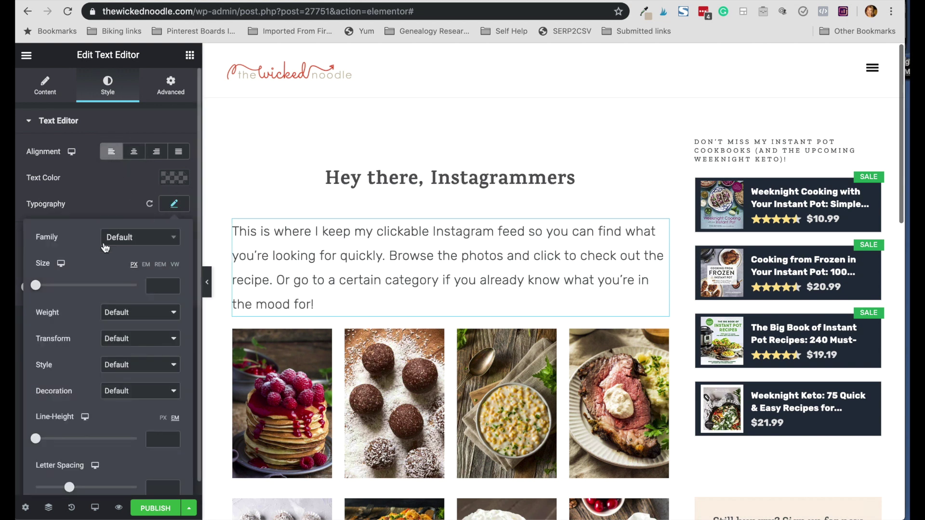
left_click(122, 241)
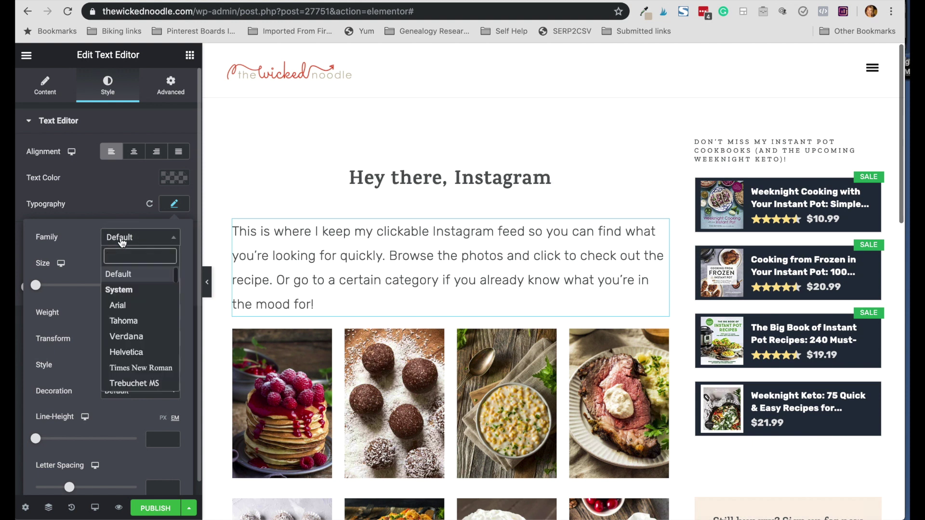
scroll(127, 313, "down", 3)
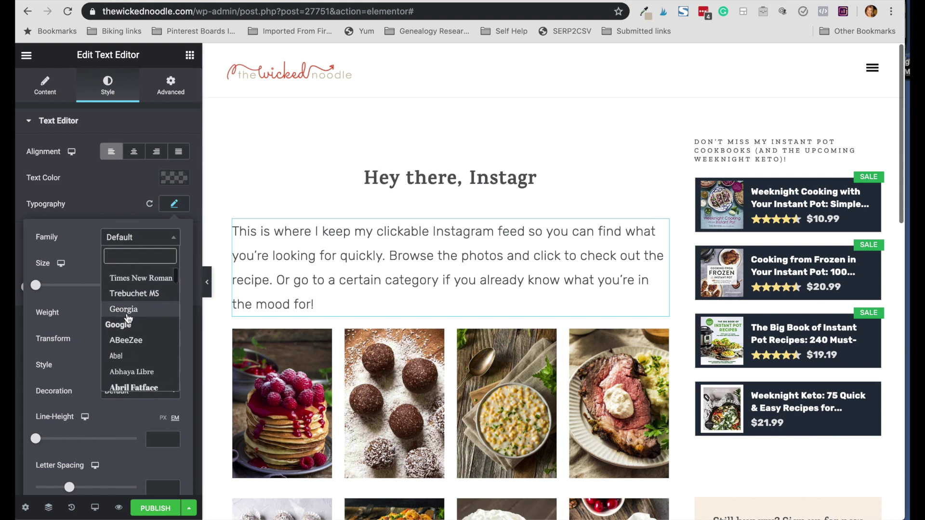
scroll(128, 318, "down", 1)
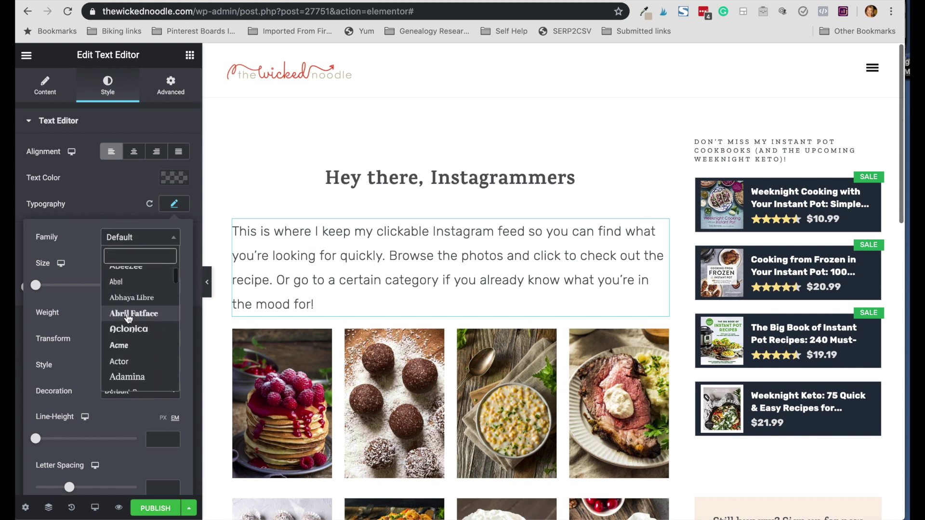
left_click(117, 360)
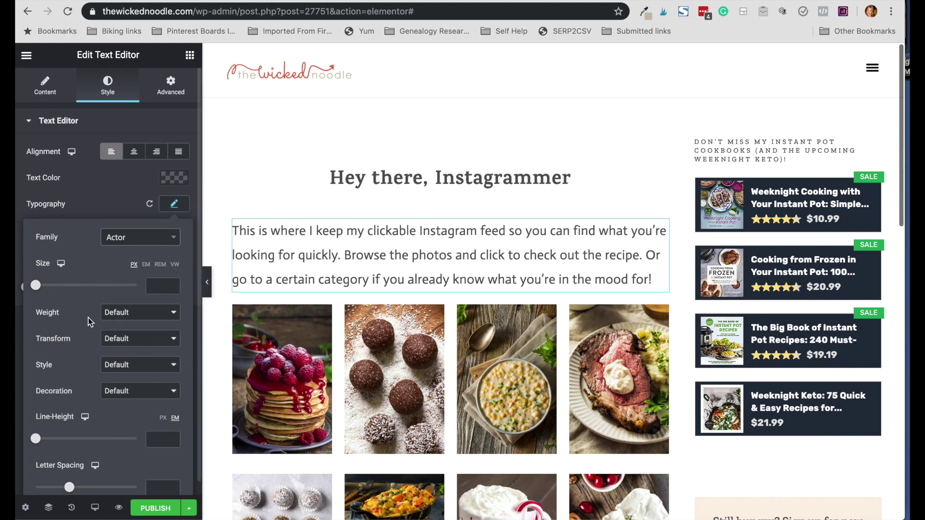
Step: Set the intro paragraph's font size to 21 px and preview the page
mouse_move(35, 285)
left_mouse_down()
mouse_move(58, 289)
mouse_move(36, 291)
mouse_move(46, 292)
left_mouse_up()
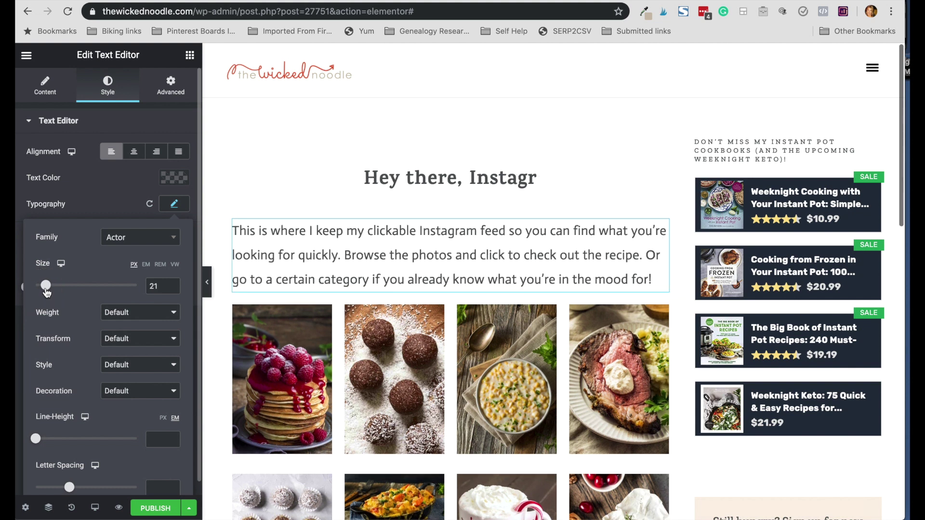
left_click(173, 284)
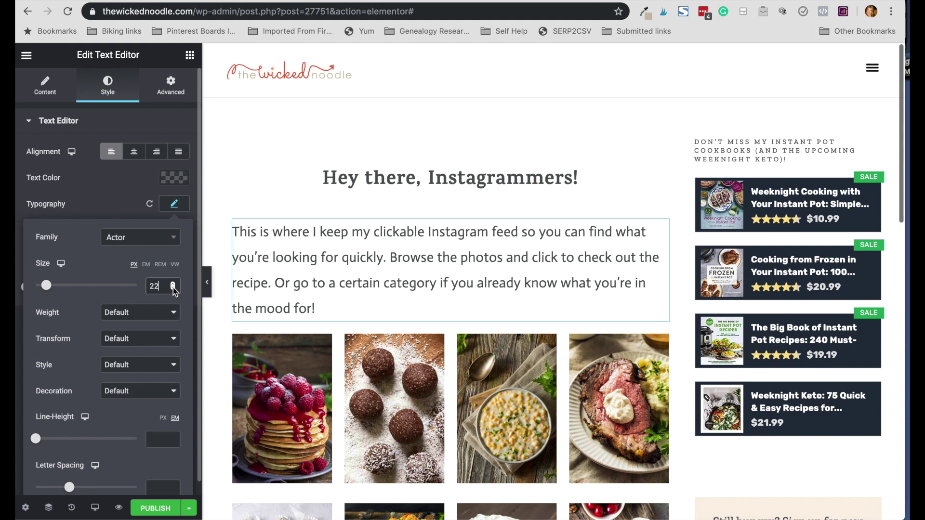
left_click(173, 289)
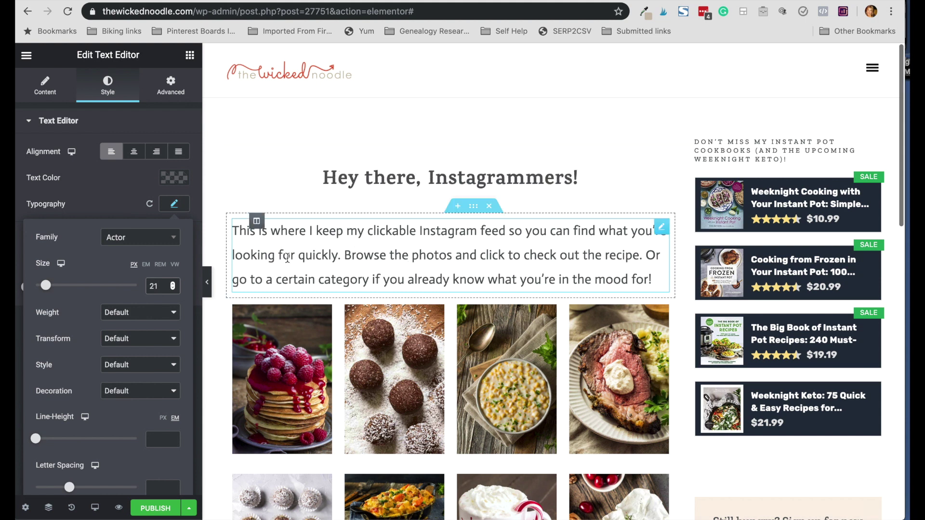
left_click(119, 508)
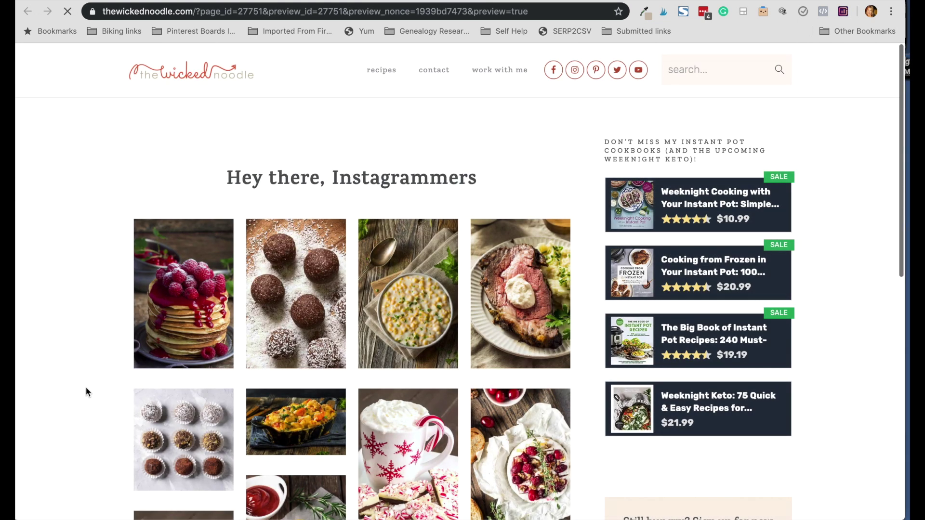
scroll(86, 392, "down", 2)
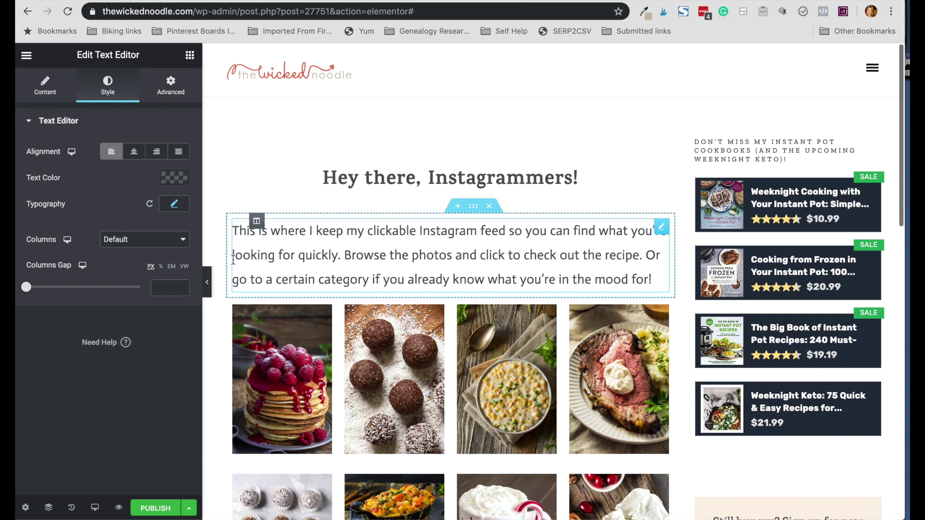
Step: Add another Text Editor widget to the page and move the gallery section below it, placing the new text under the intro paragraph
left_click(458, 209)
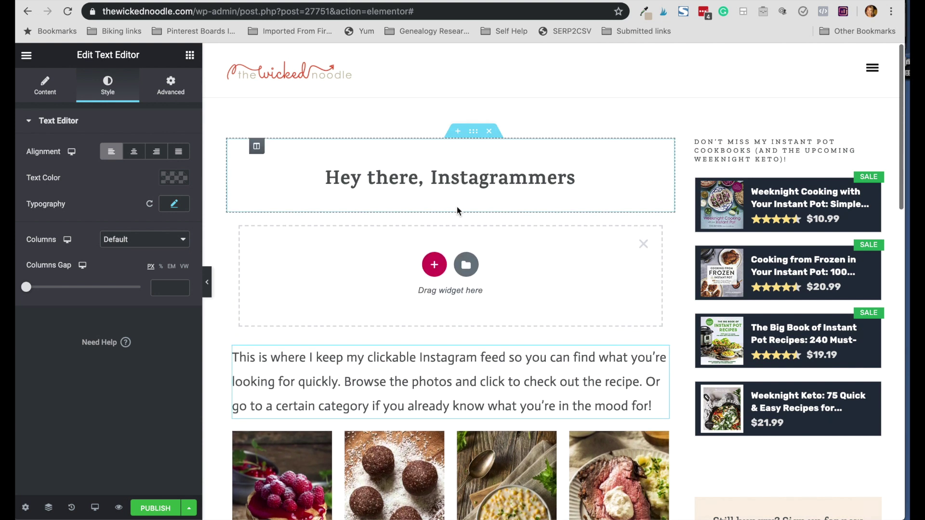
left_click(190, 57)
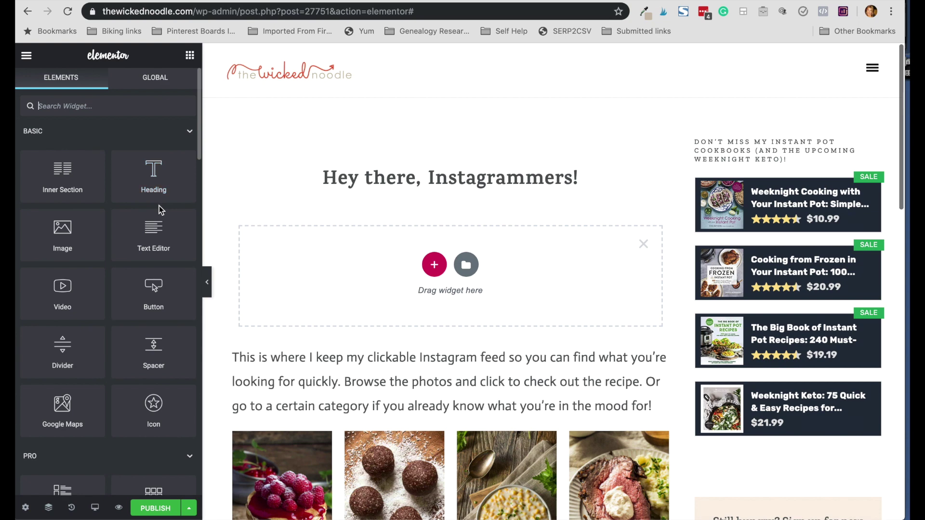
left_click_drag(143, 239, 446, 268)
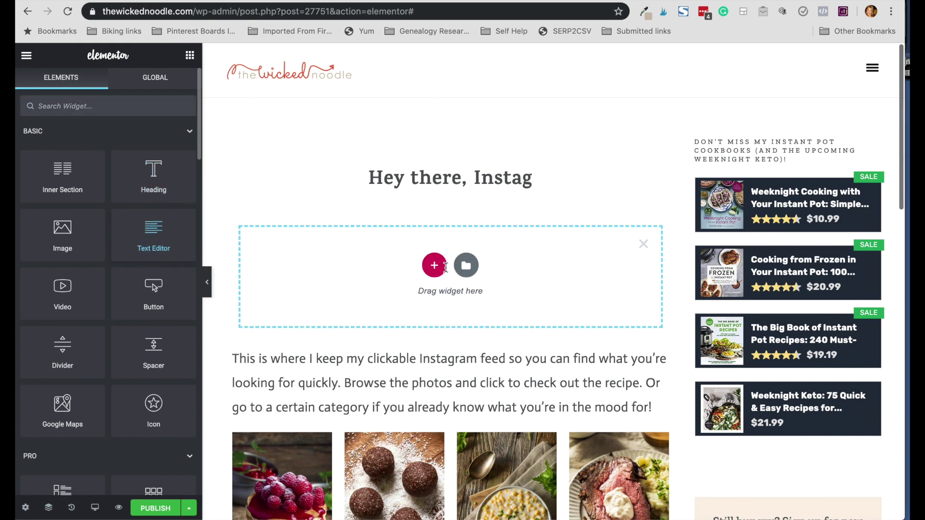
scroll(420, 362, "down", 10)
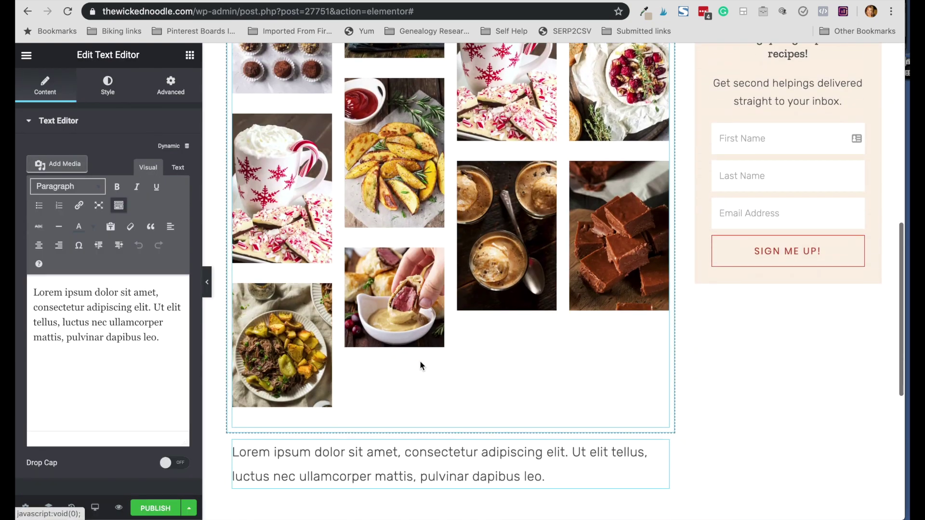
scroll(420, 361, "up", 7)
scroll(422, 366, "up", 2)
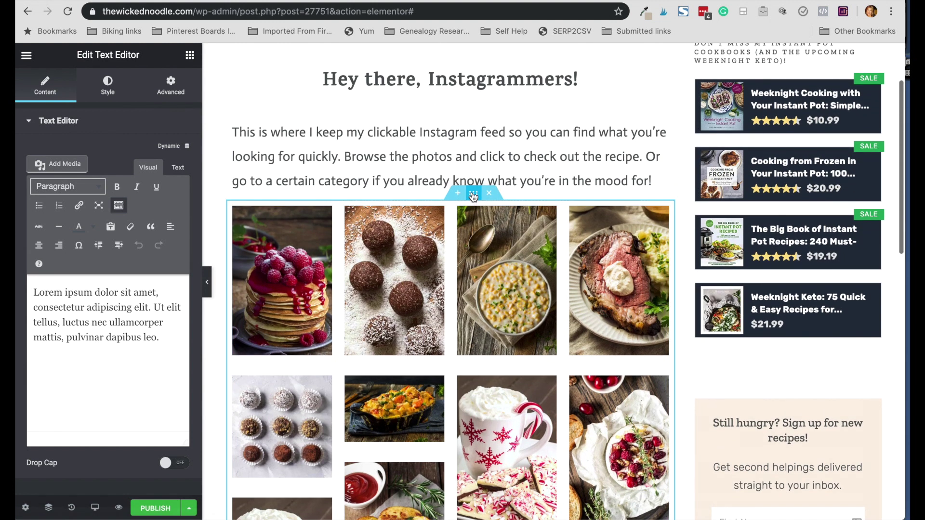
left_click_drag(473, 199, 433, 359)
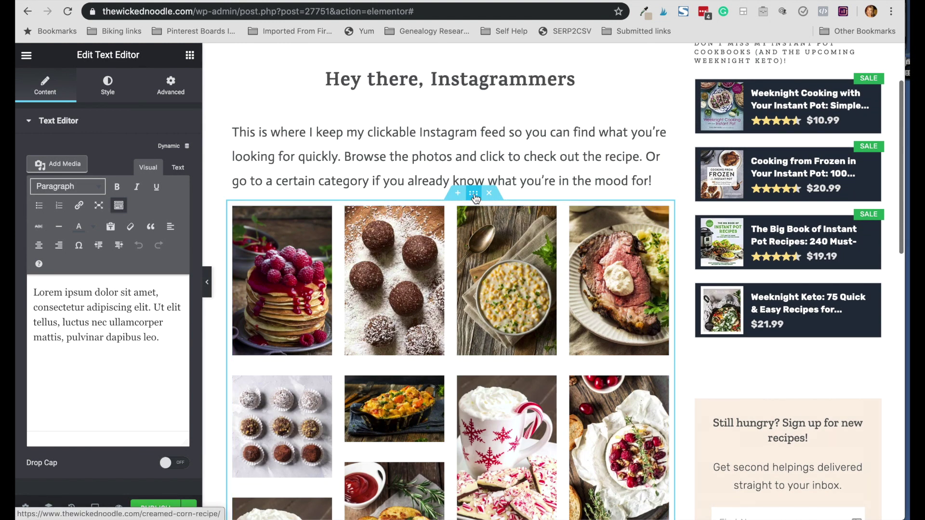
left_click_drag(473, 193, 446, 285)
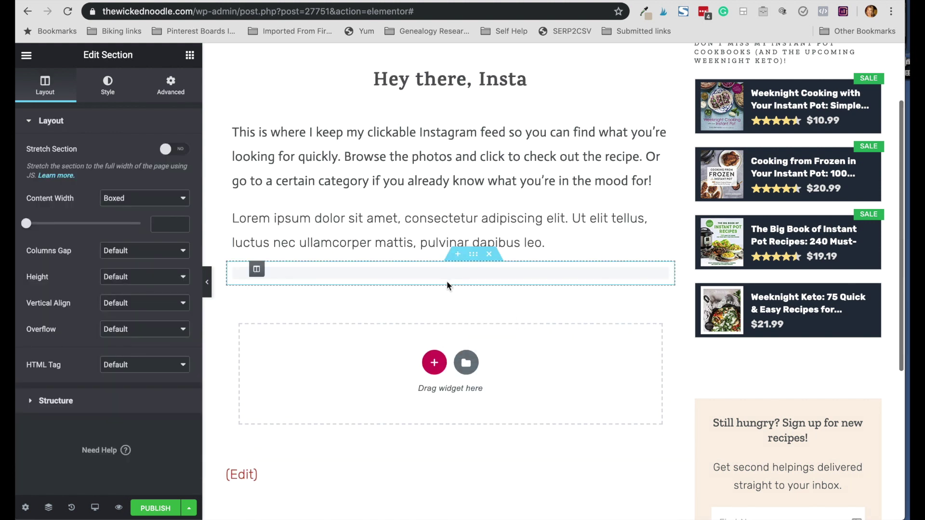
Step: Replace the new text widget's placeholder text with "Follow along on Instagram!"
left_click(465, 213)
left_click_drag(549, 243, 220, 221)
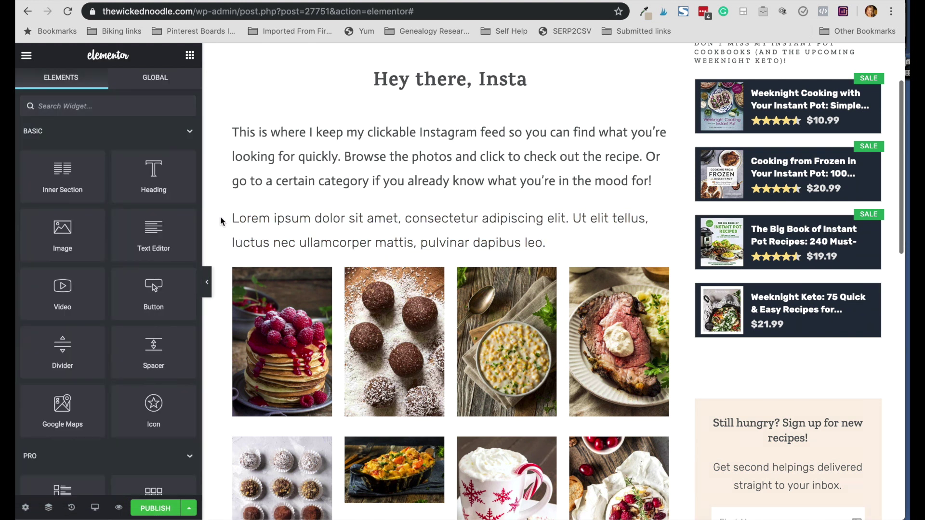
left_click(554, 244)
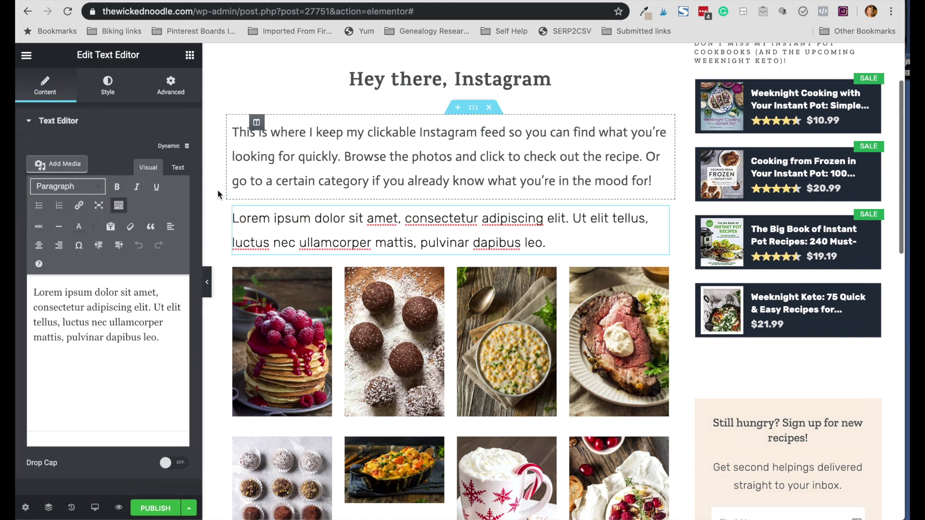
left_click_drag(161, 340, 21, 297)
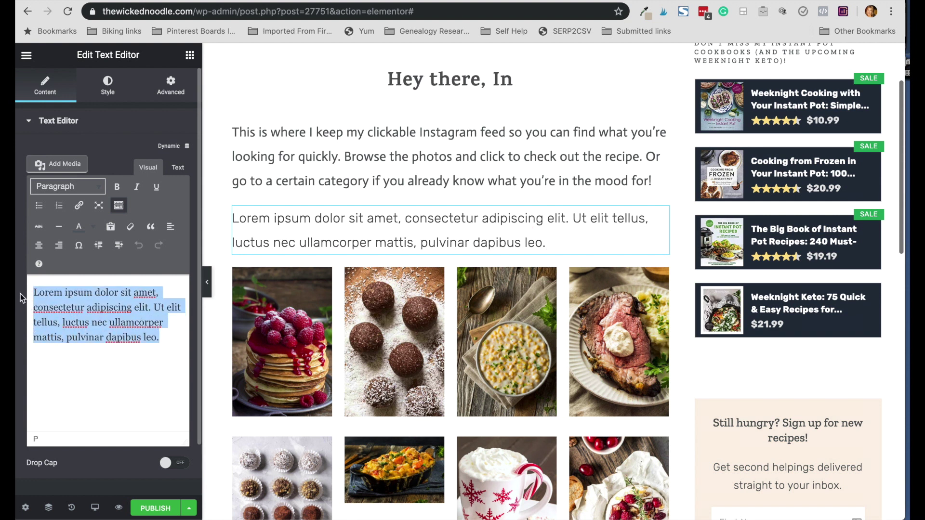
key("BackSpace")
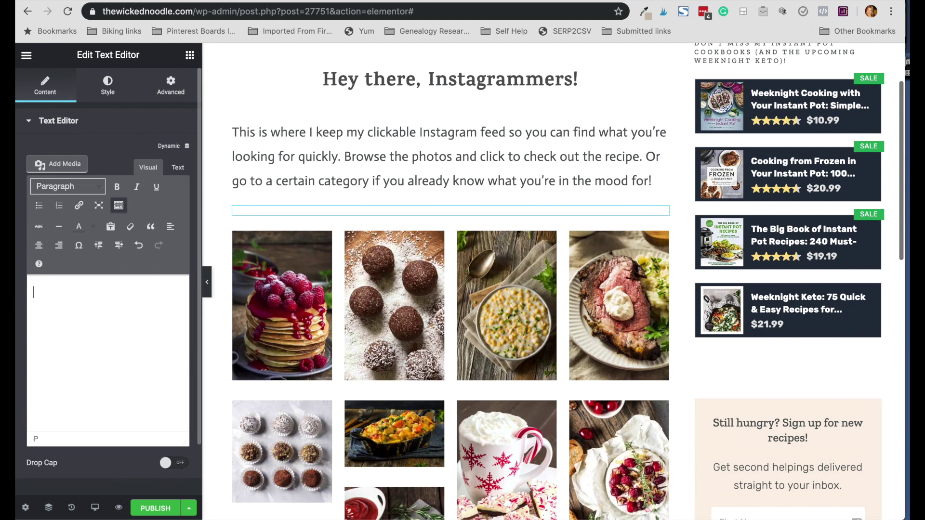
type("Follow ")
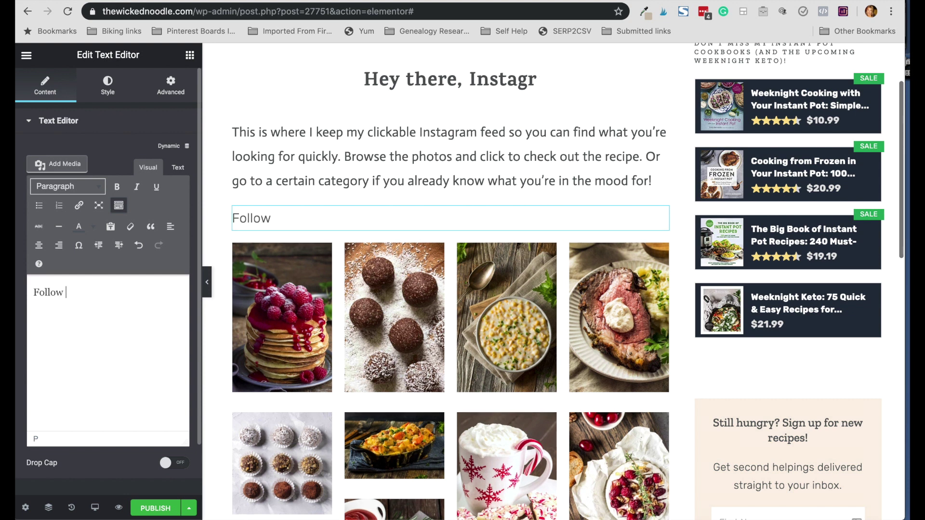
type("along on Instagram!")
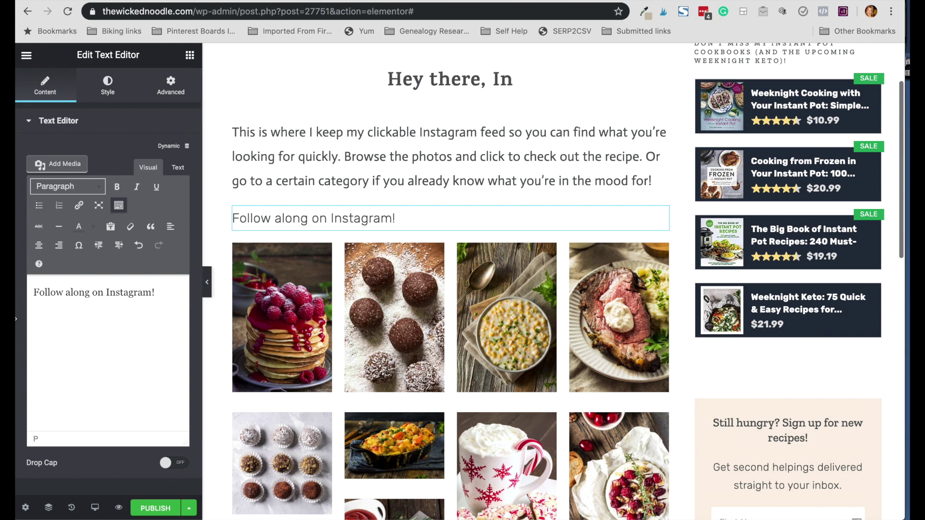
Step: Center the "Follow along on Instagram!" line and make it bold
left_click_drag(155, 293, 29, 291)
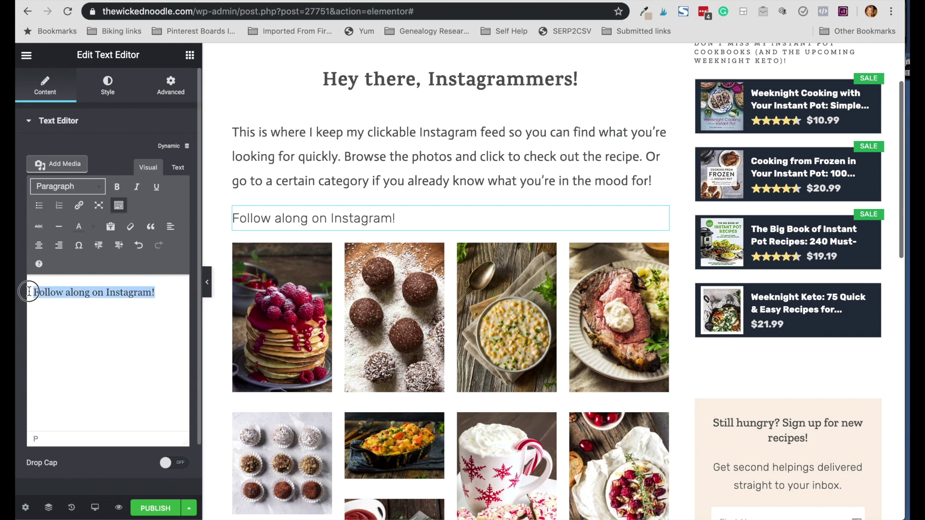
left_click(39, 246)
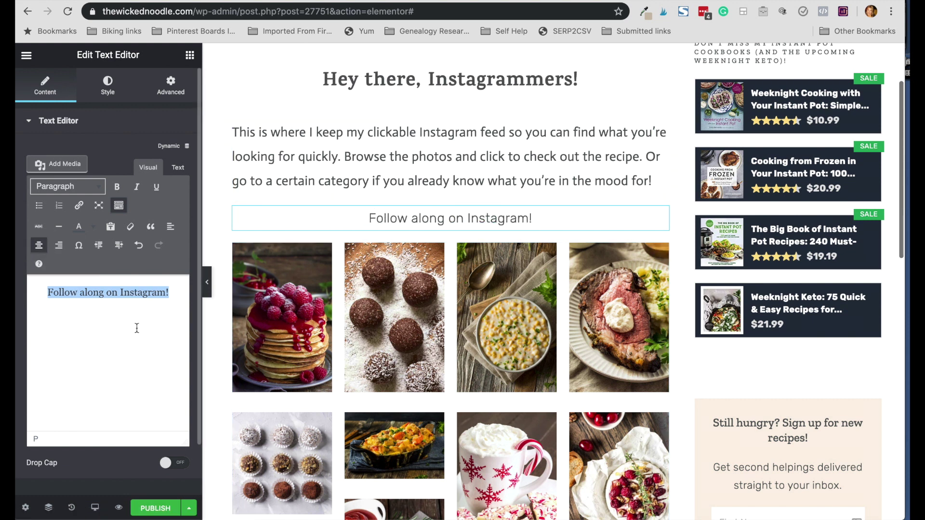
left_click(116, 188)
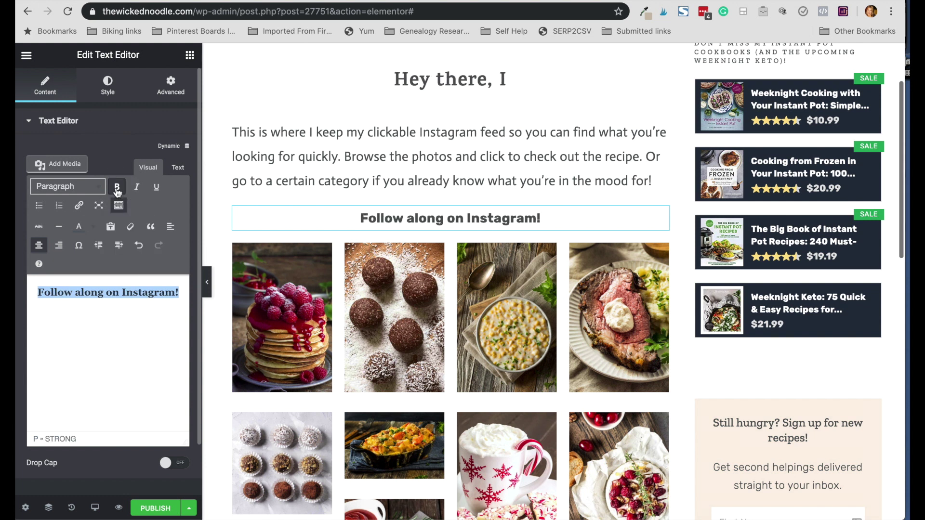
left_click(111, 347)
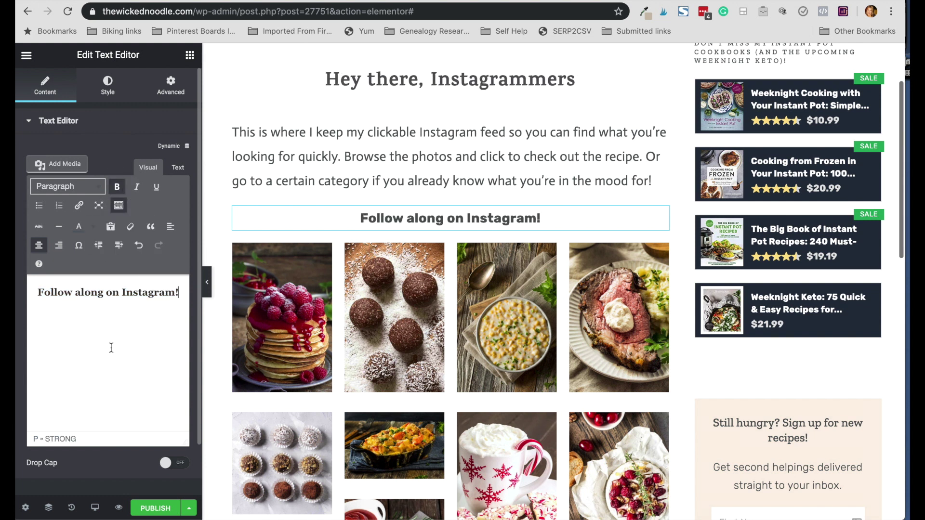
left_click_drag(122, 292, 173, 292)
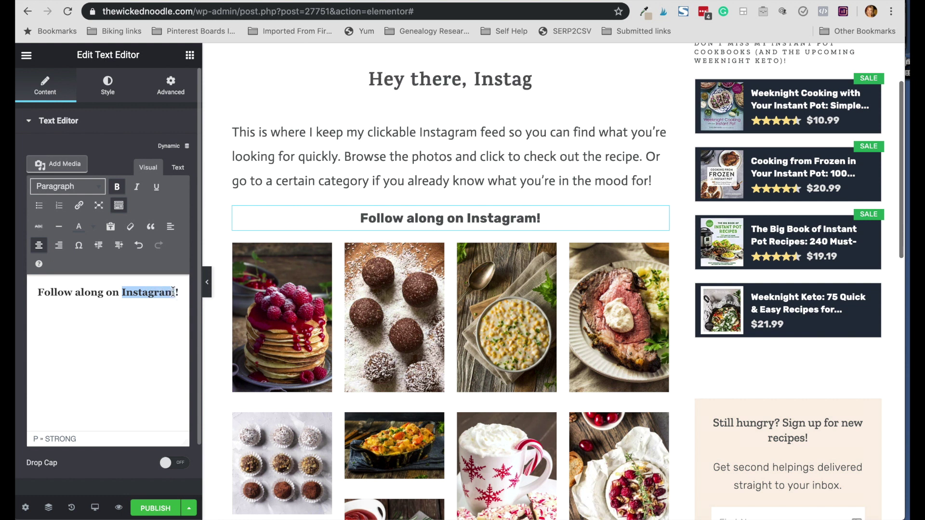
left_click(79, 206)
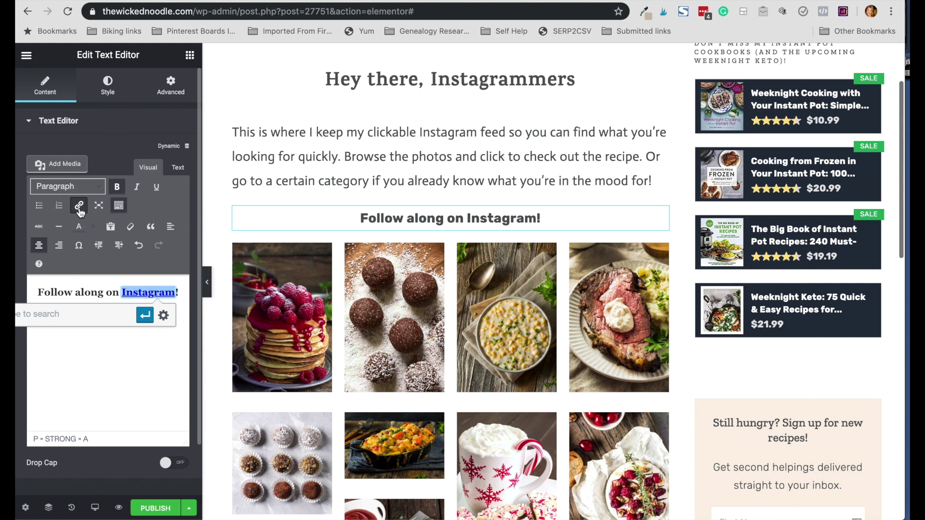
left_click(69, 316)
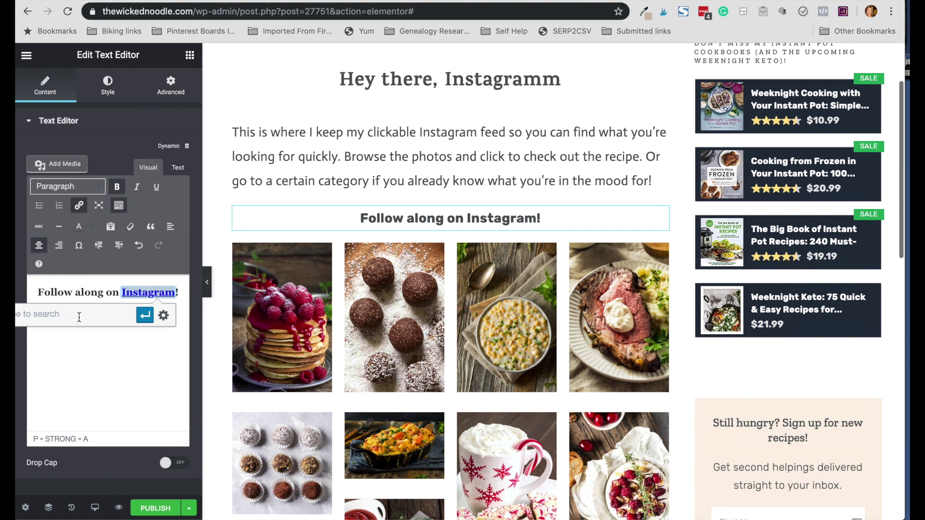
left_click(163, 316)
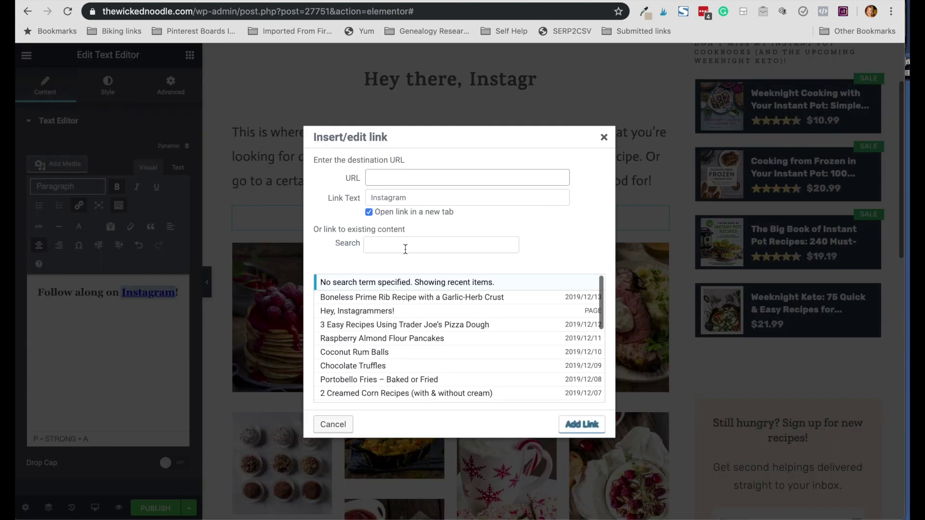
type("https://instagram.com/thewickednoodle")
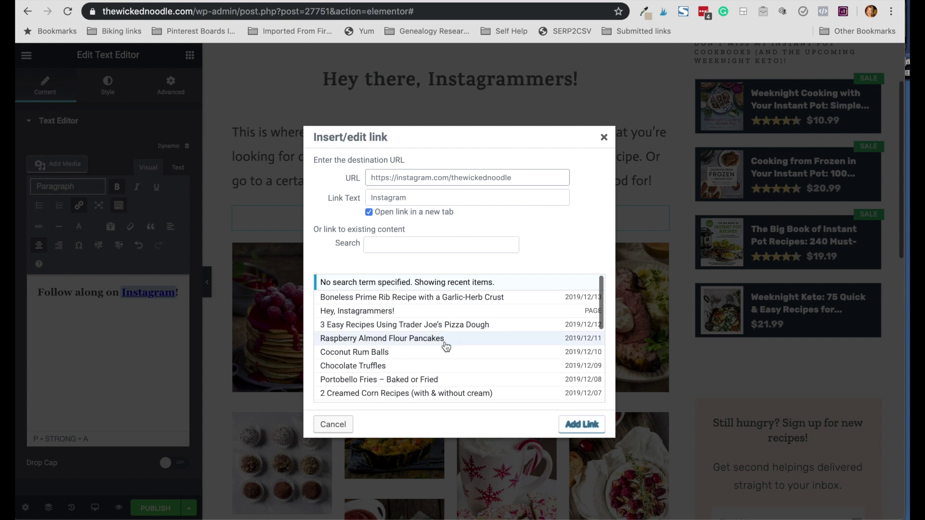
left_click(570, 425)
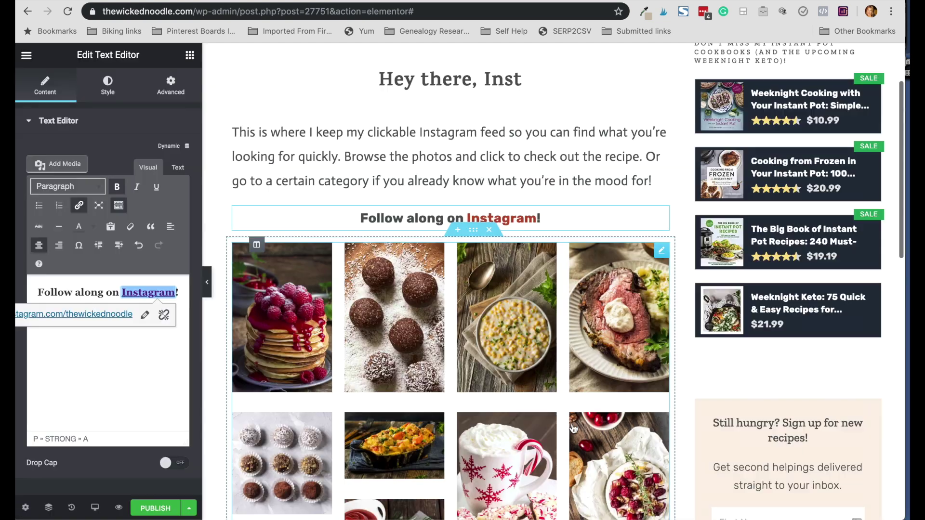
left_click(183, 293)
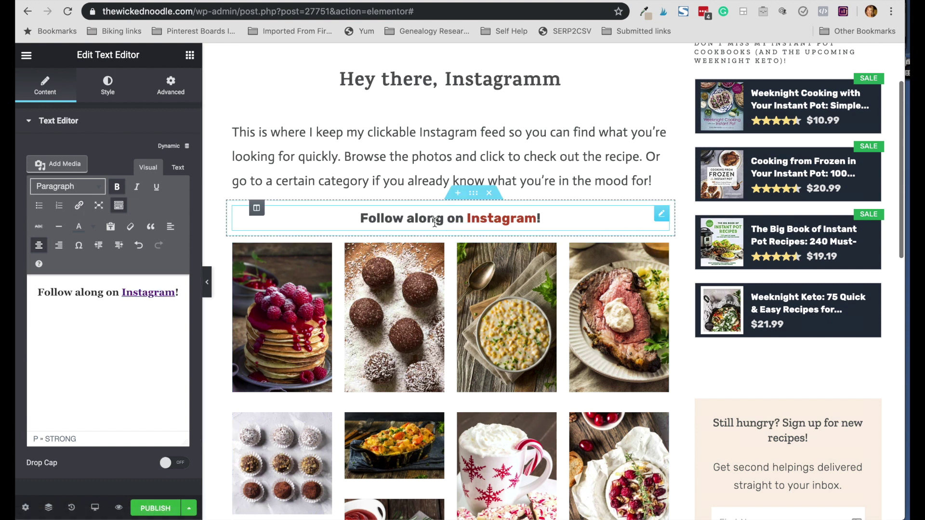
Step: Preview the page and test the Instagram link in the follow line
left_click(118, 509)
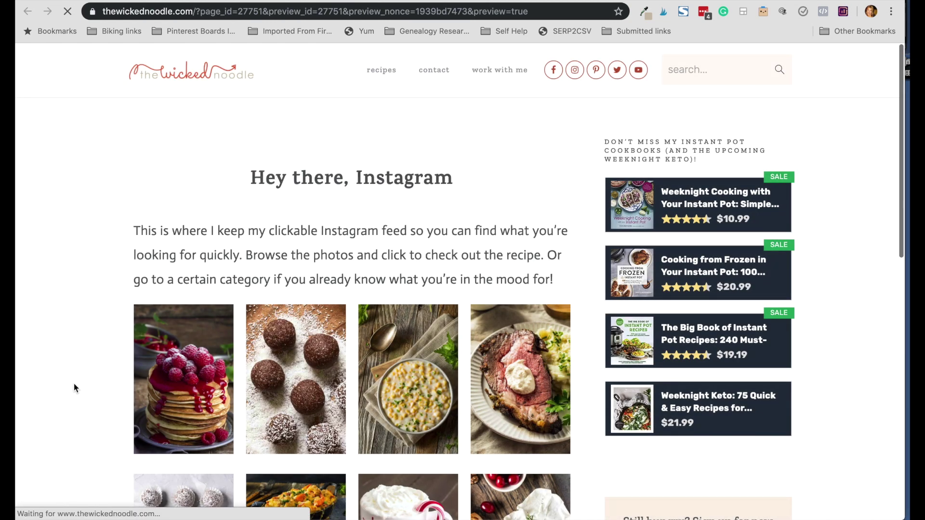
scroll(74, 388, "down", 3)
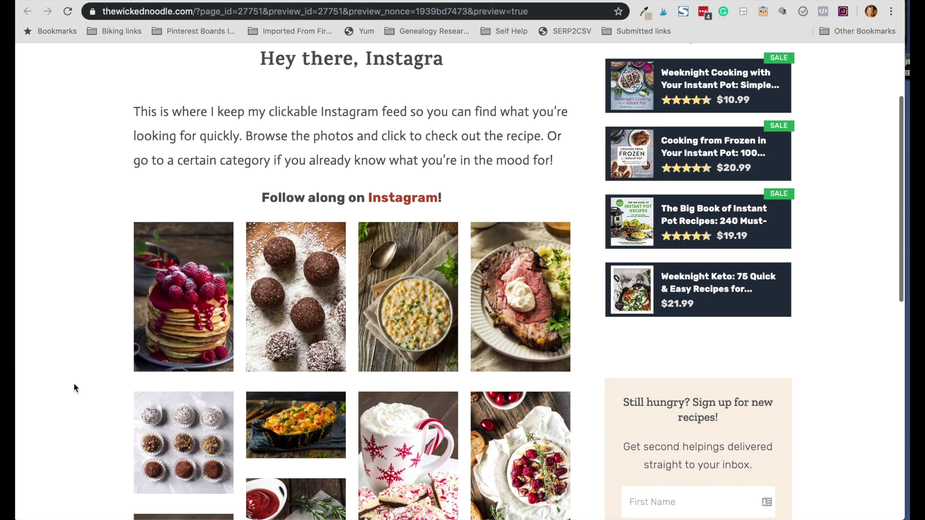
left_click(412, 199)
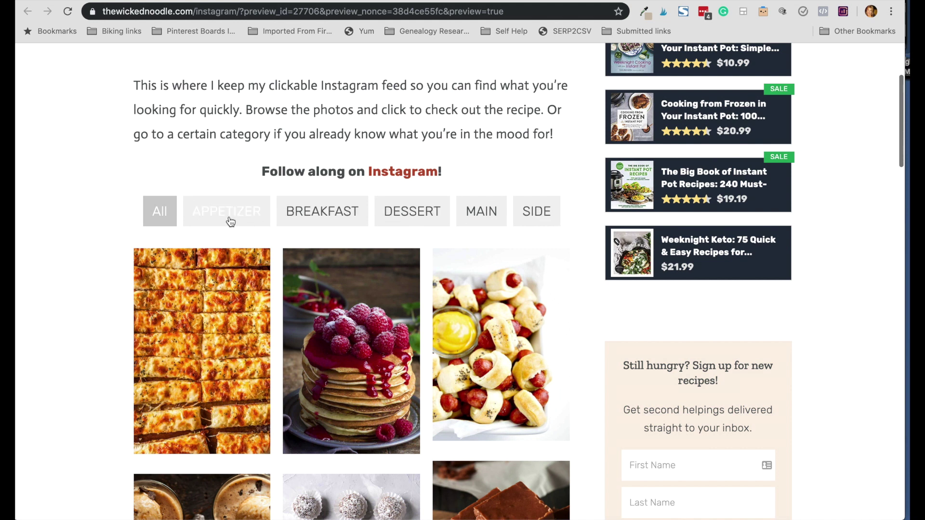
Step: Try the APPETIZER, DESSERT, BREAKFAST and SIDE filters of the gallery on the finished Instagram page
scroll(195, 329, "down", 3)
scroll(195, 329, "up", 2)
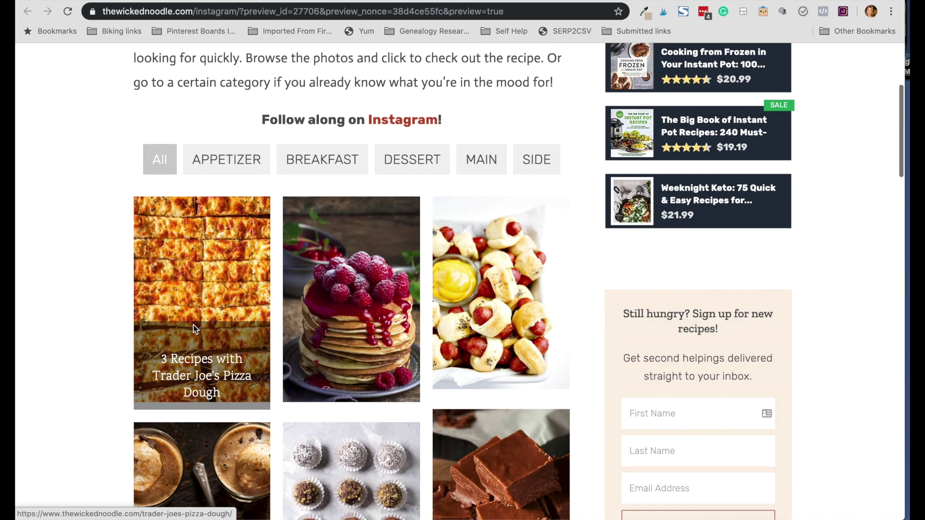
left_click(229, 163)
scroll(81, 316, "down", 4)
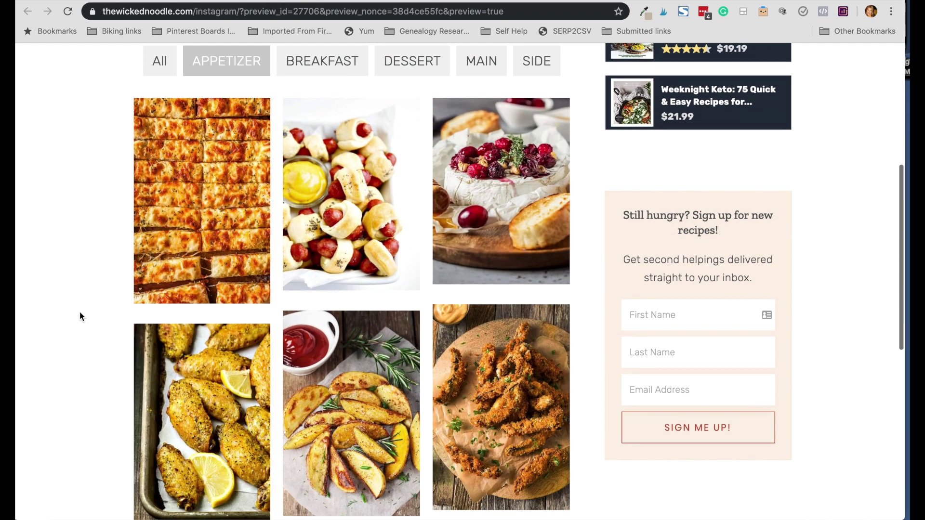
scroll(80, 316, "up", 3)
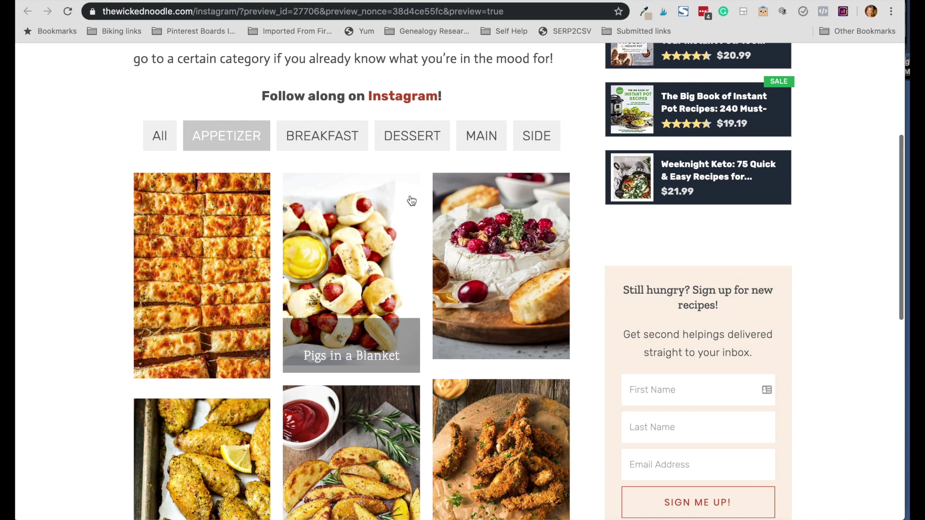
left_click(412, 139)
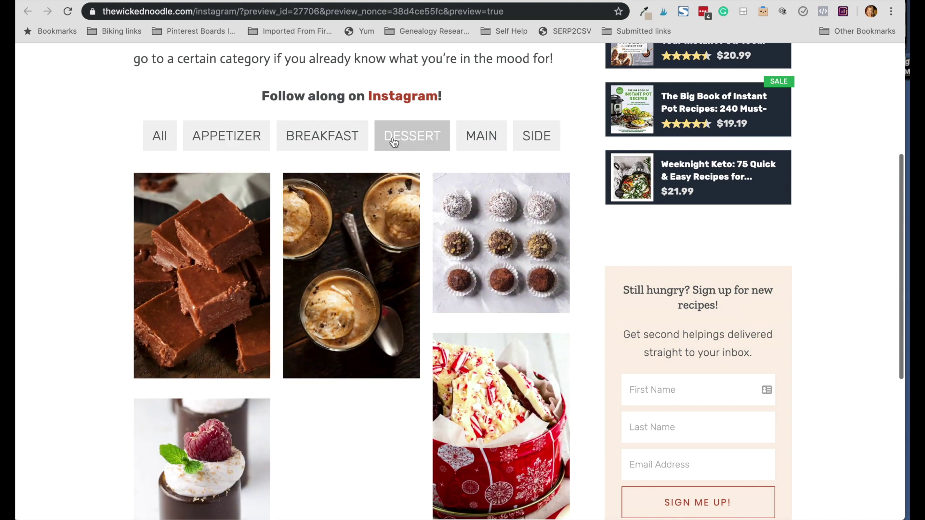
left_click(345, 140)
left_click(531, 142)
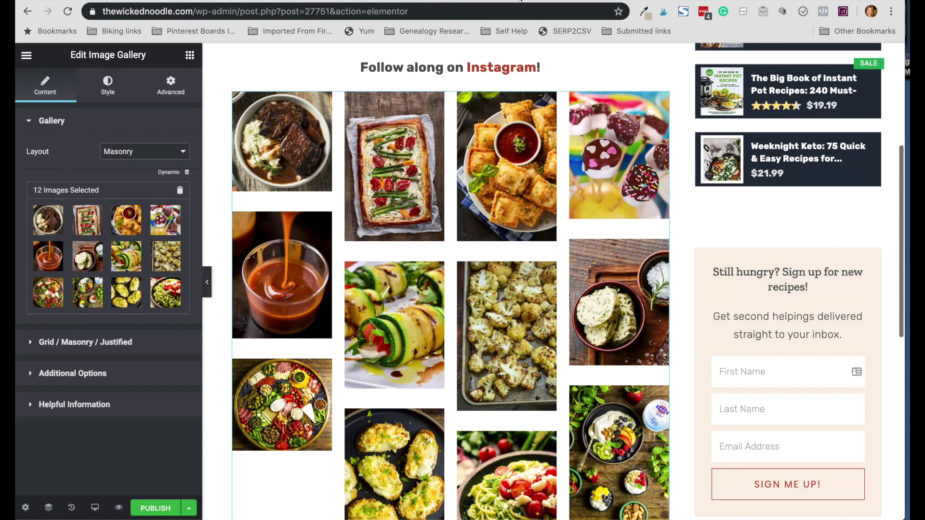
Step: Review the 12-image gallery in the editor and in the page preview, and return to the editor
scroll(392, 199, "up", 1)
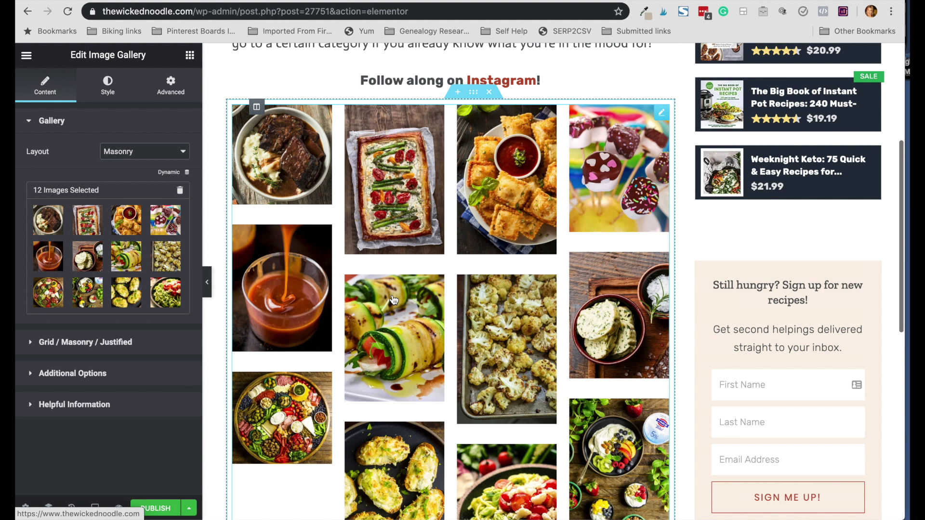
scroll(393, 300, "down", 2)
scroll(337, 409, "up", 2)
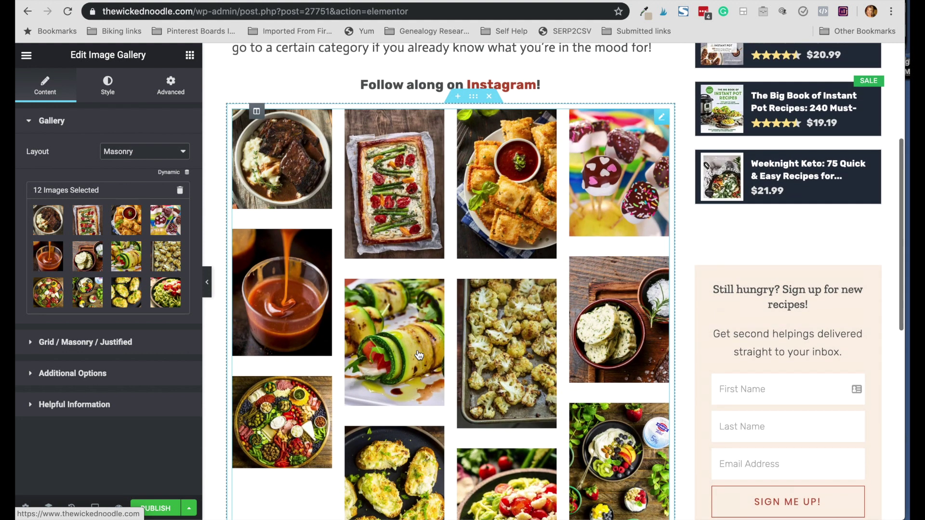
left_click(118, 508)
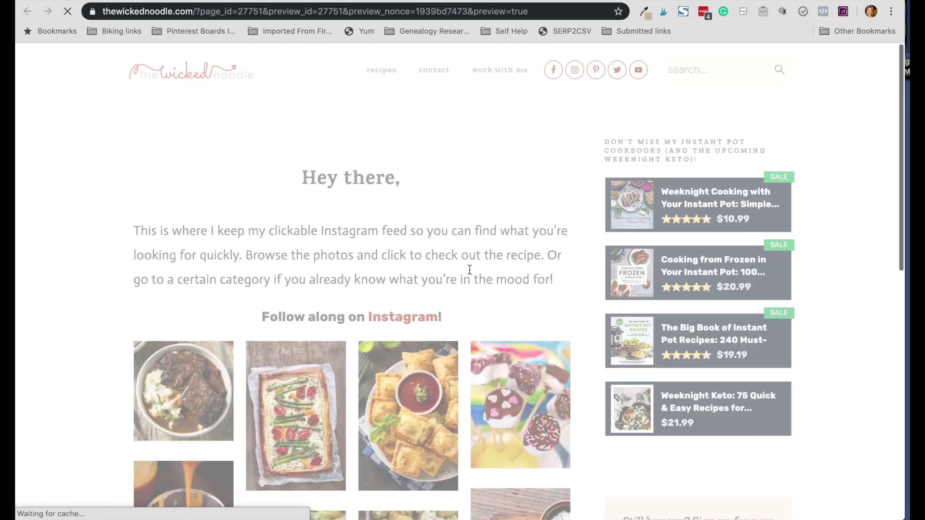
scroll(256, 336, "down", 3)
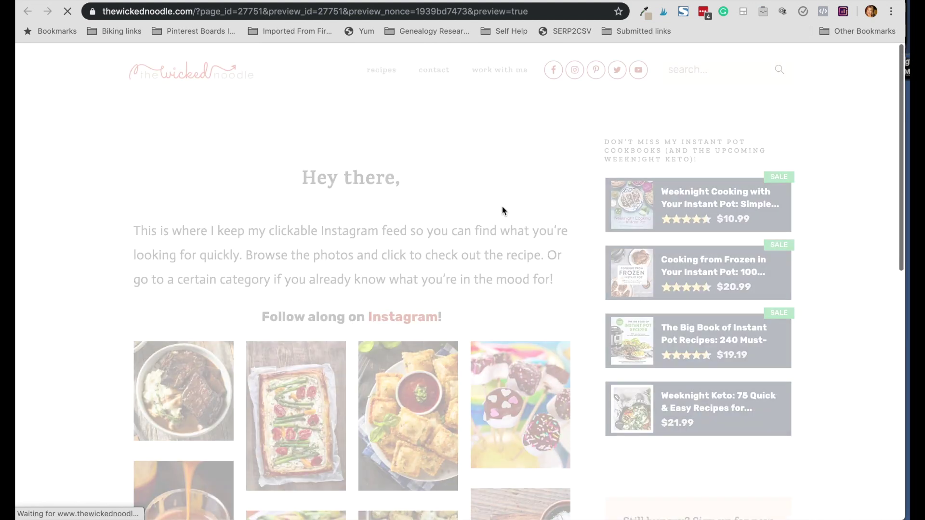
scroll(441, 333, "down", 4)
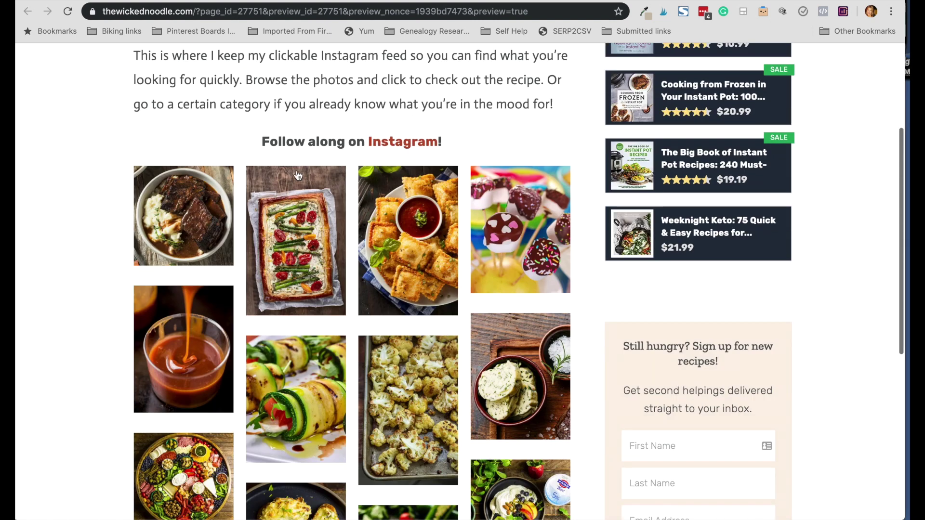
left_click(526, 1)
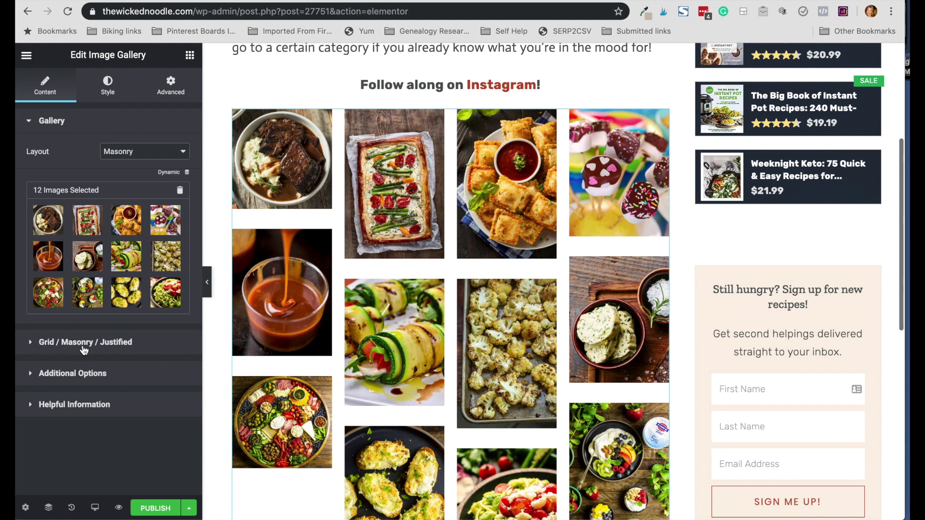
Step: Set the image gallery to 3 columns and check the layout of all its photos
left_click(32, 345)
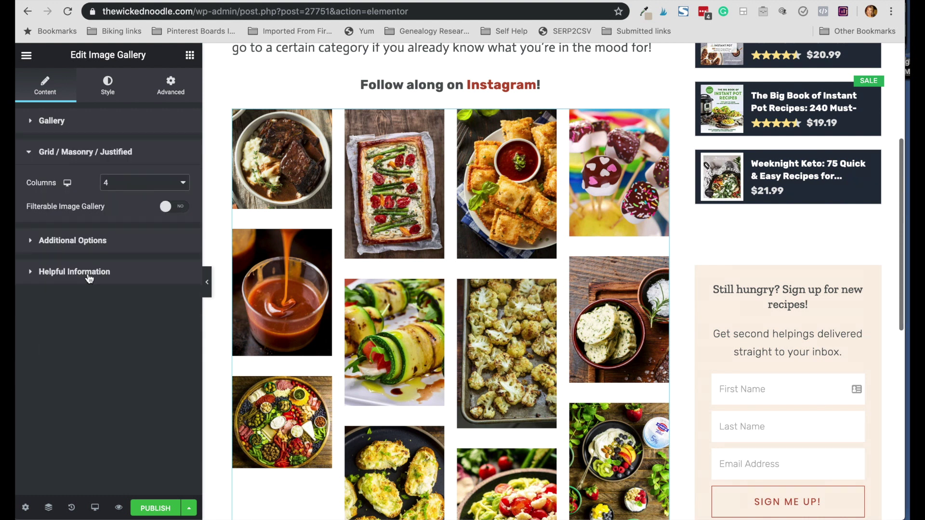
left_click(124, 188)
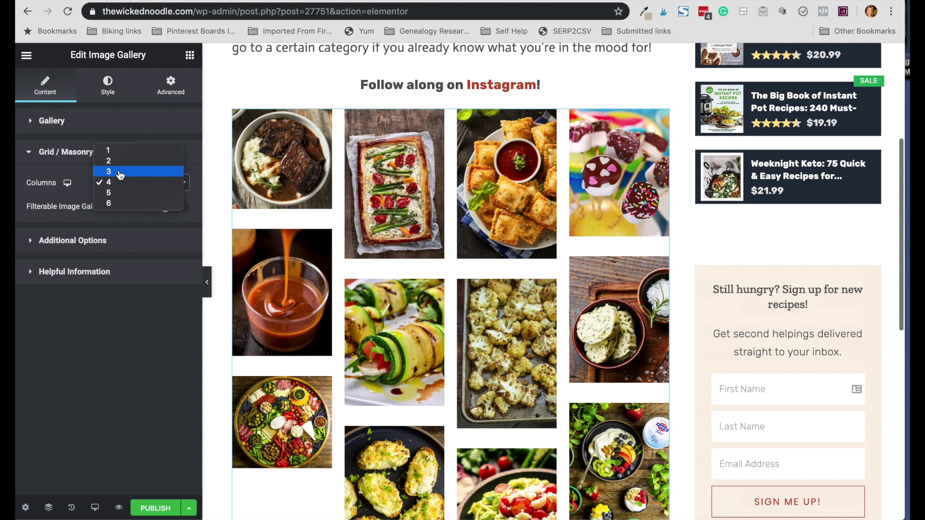
left_click(120, 175)
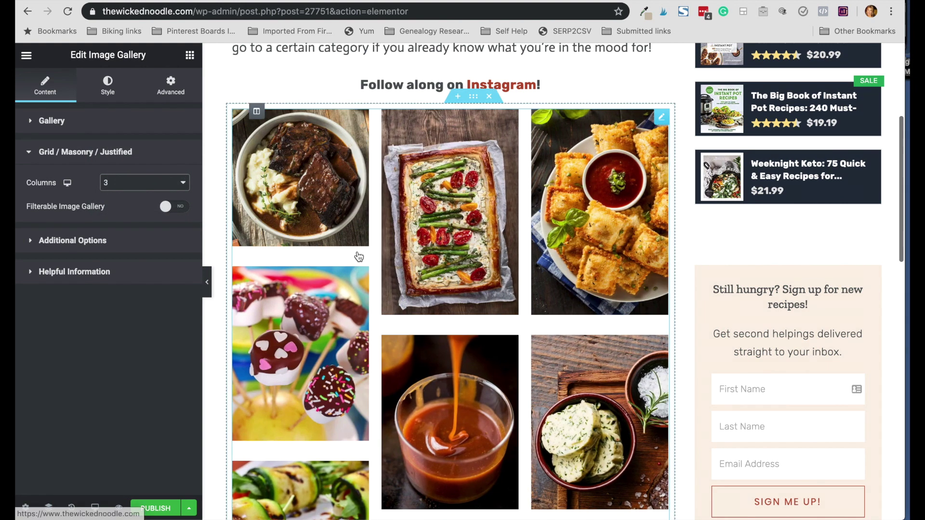
scroll(358, 257, "down", 8)
scroll(359, 289, "up", 7)
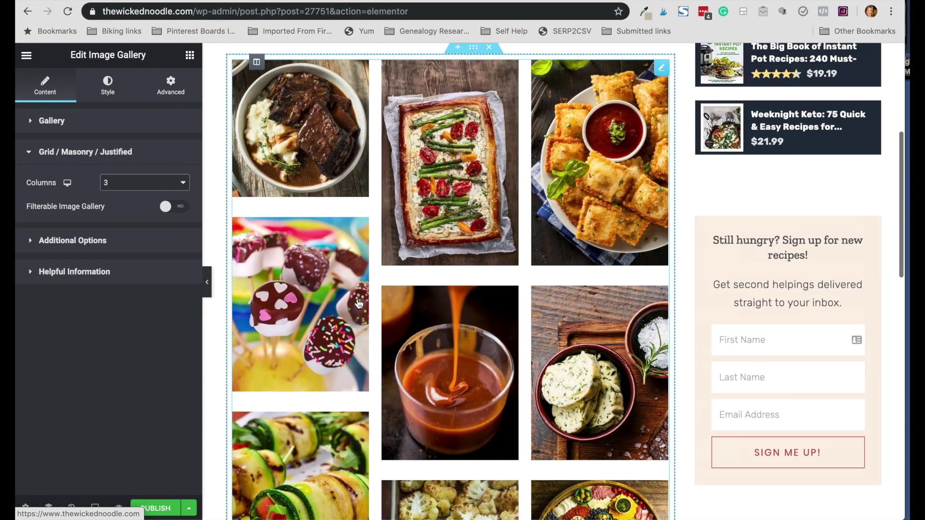
scroll(359, 303, "down", 12)
scroll(356, 303, "up", 5)
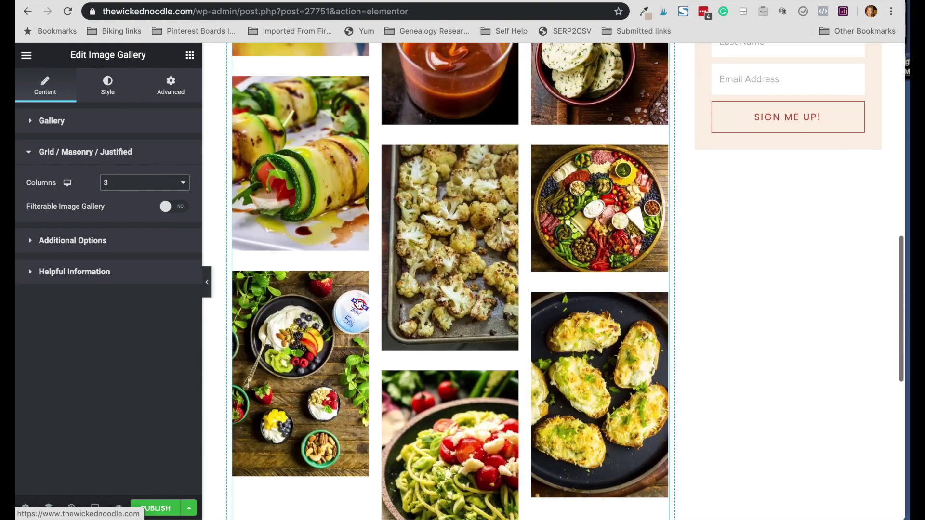
scroll(358, 304, "up", 8)
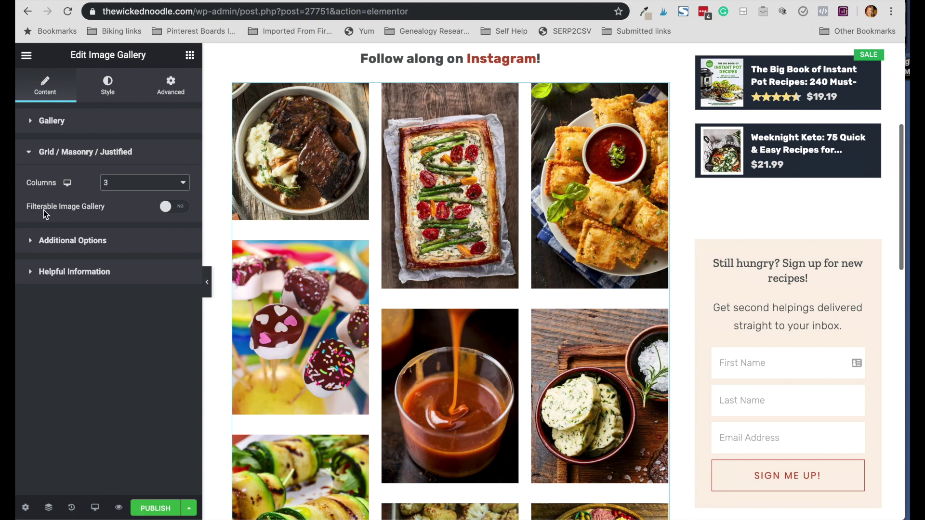
Step: Turn on the filterable image gallery option and its responsive support for mobile
left_click(181, 207)
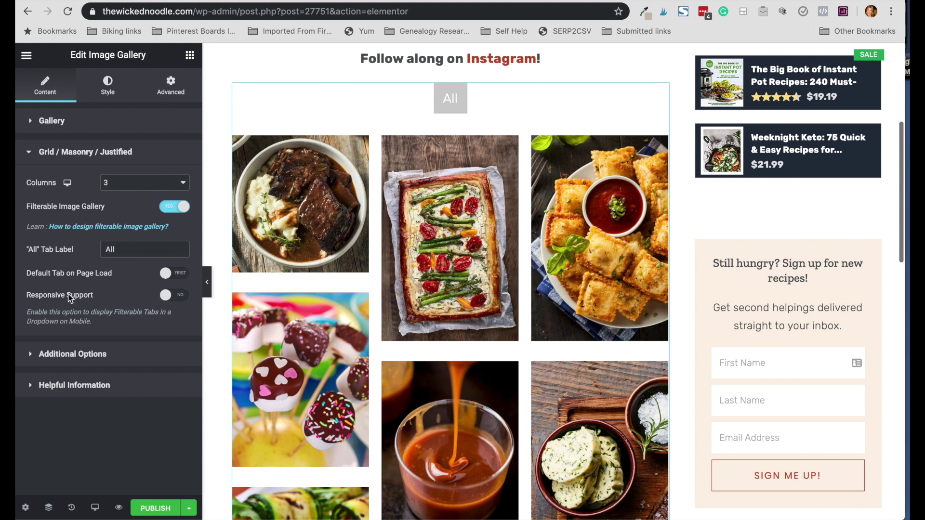
left_click(181, 299)
Step: Edit the gallery's images and assign the UAE category MAIN to the braised beef short ribs photo
left_click(52, 123)
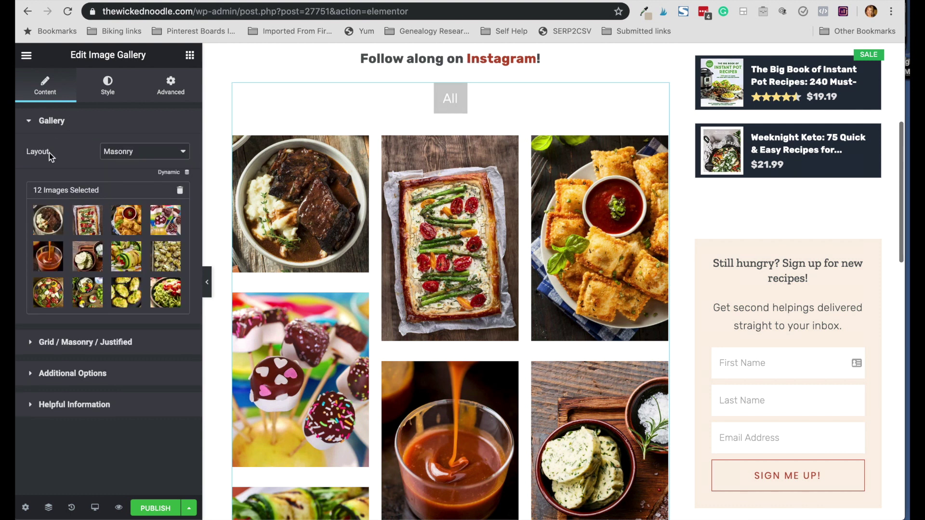
mouse_move(166, 219)
left_click(175, 216)
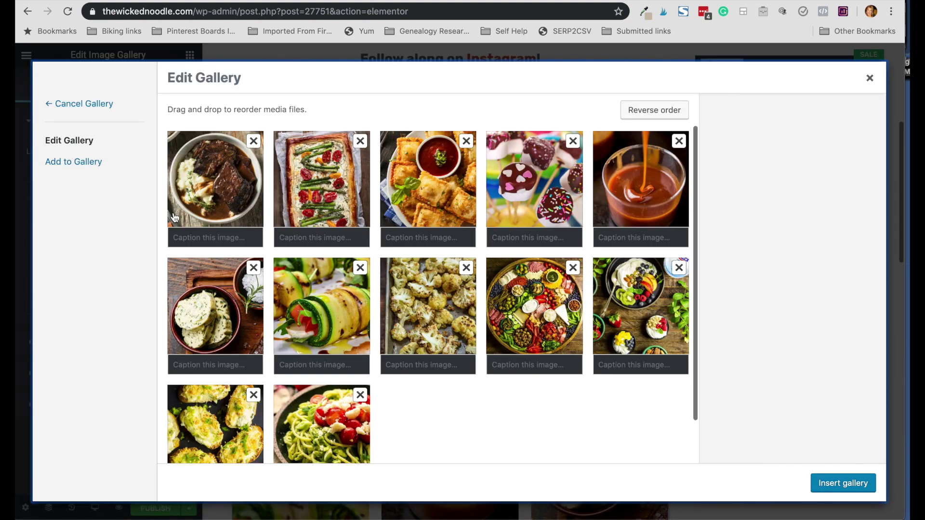
left_click(205, 189)
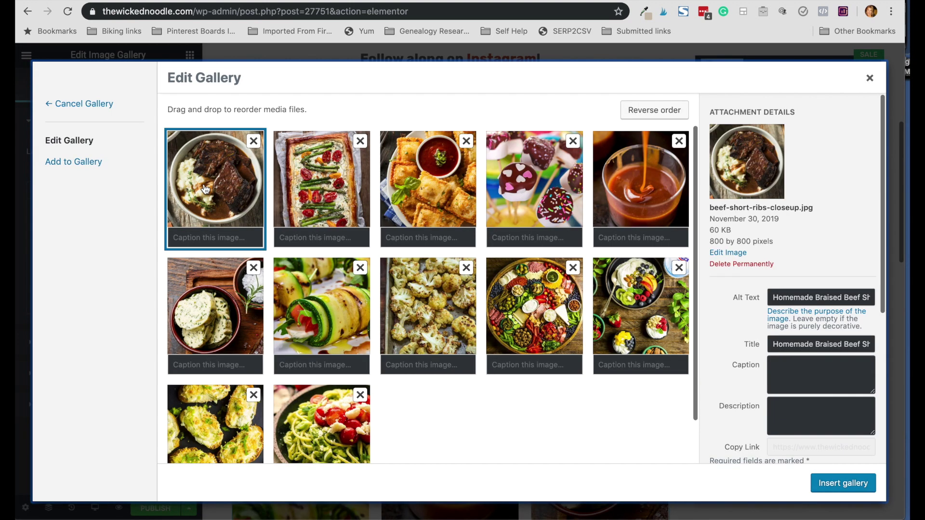
scroll(740, 330, "down", 5)
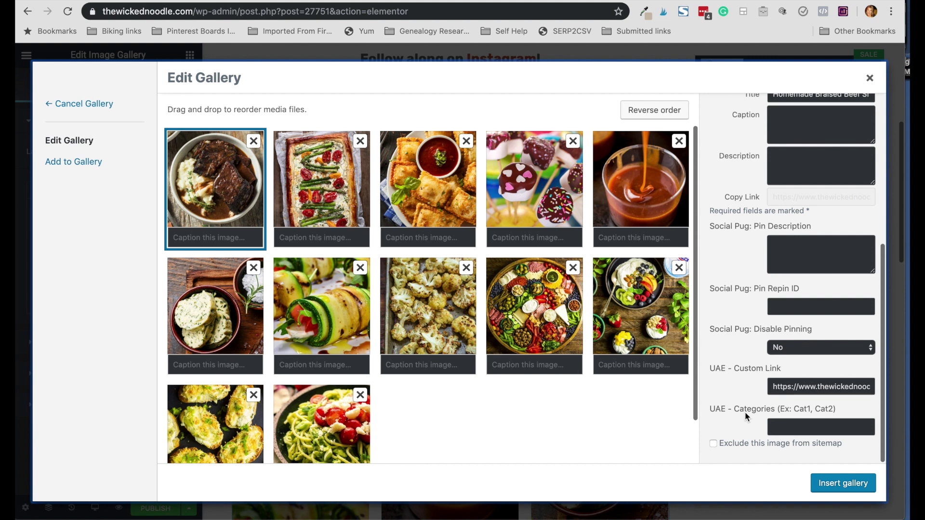
left_click(775, 426)
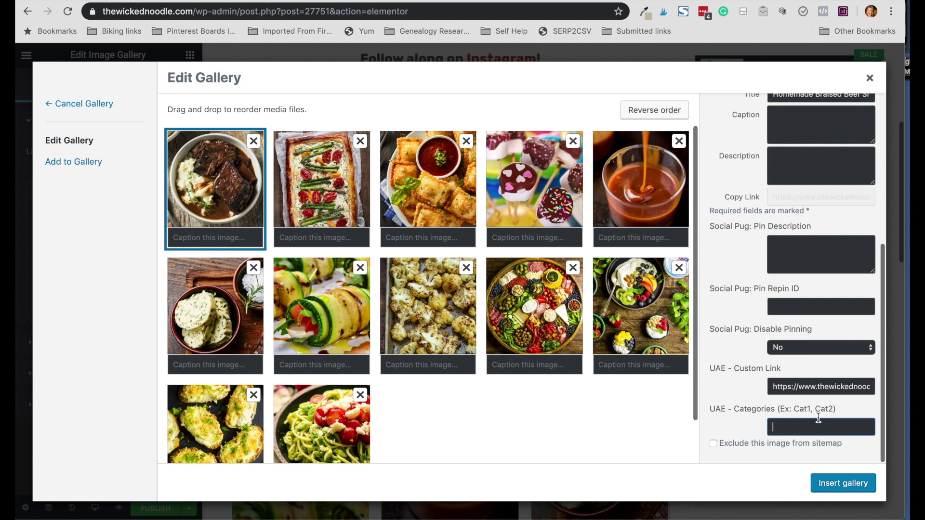
type("MAIN")
left_click(741, 429)
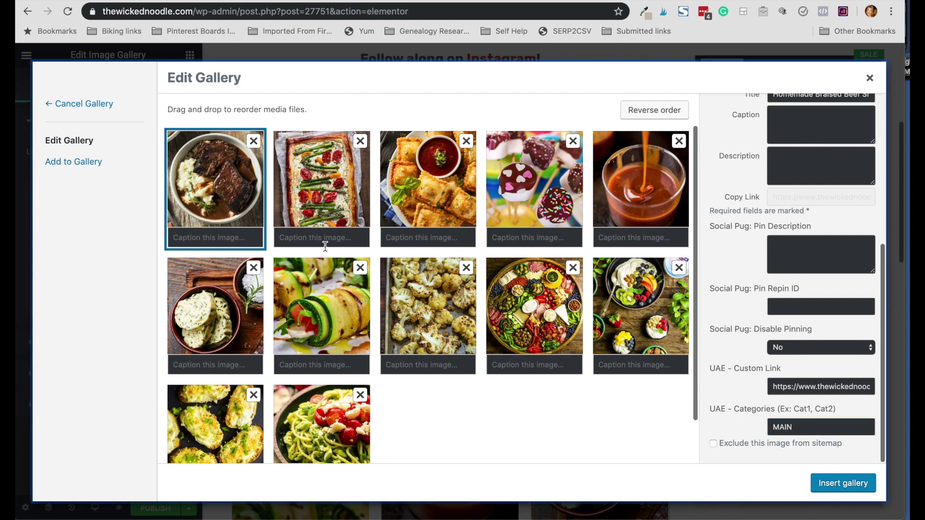
Step: Assign the UAE categories MAIN,APPETIZER to the puff pastry tart photo and APPETIZER to the fried ravioli photo
left_click(326, 193)
left_click(771, 425)
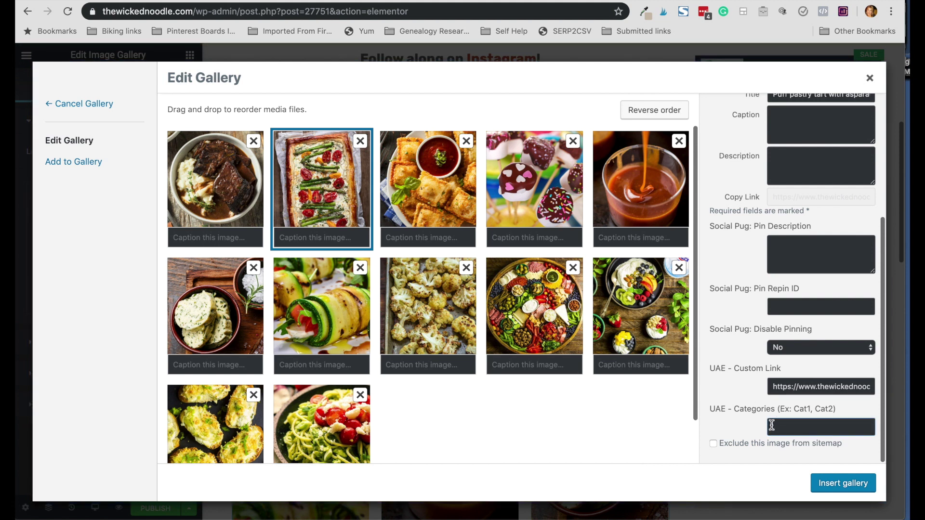
type("MAIN,APPETIZER")
left_click(728, 431)
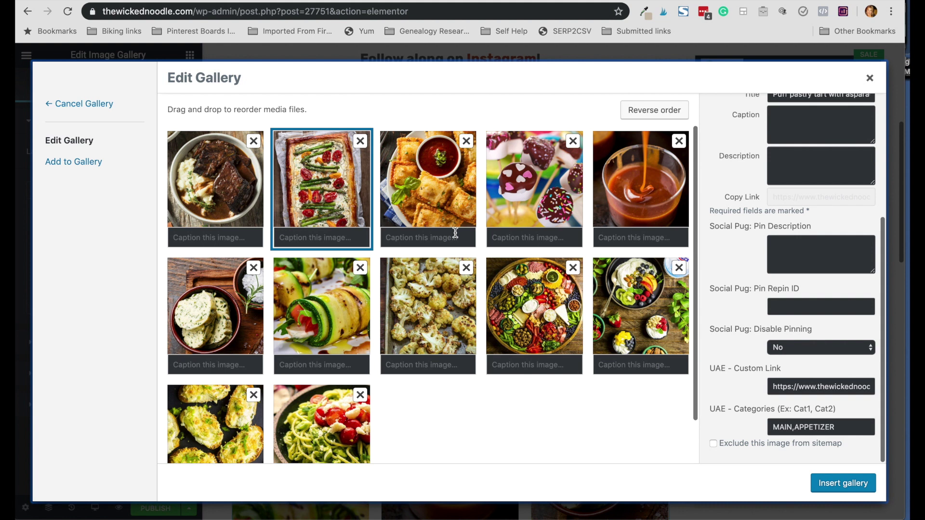
left_click(424, 200)
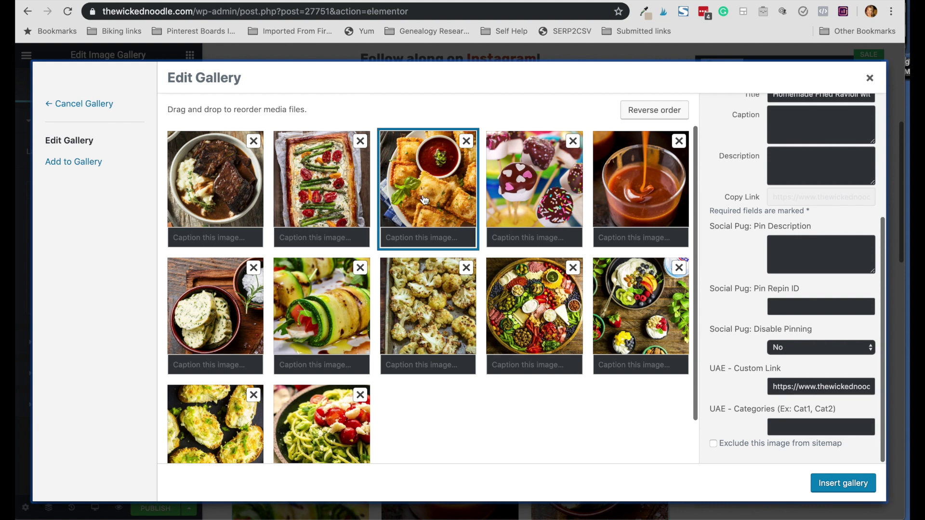
left_click(784, 430)
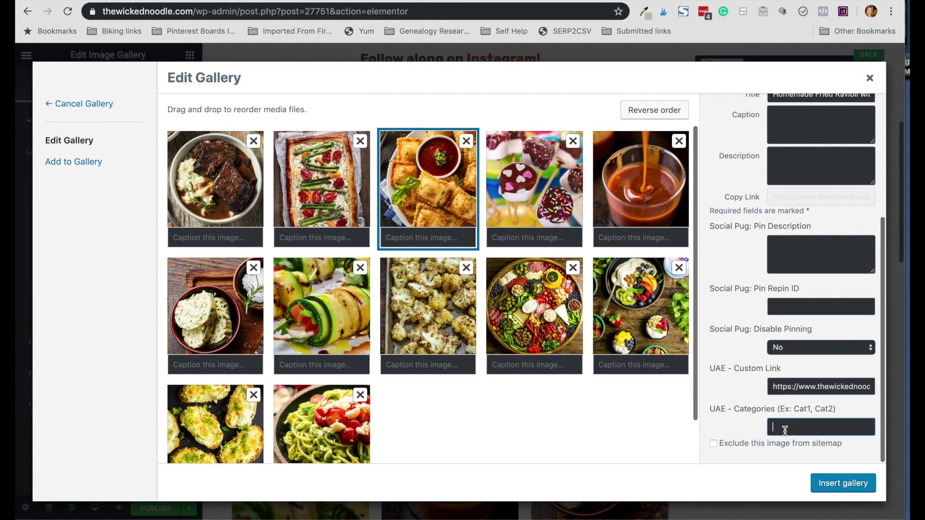
type("APPETIZER")
Step: Assign the UAE category DESSERT to both the marshmallow pops photo and the caramel sauce photo
left_click(539, 206)
left_click(778, 427)
type("DESSERT")
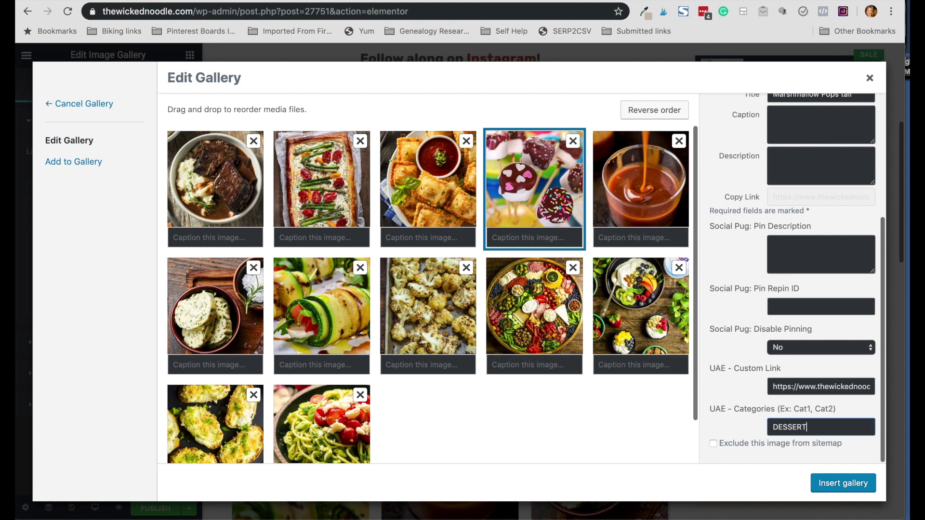
left_click(651, 215)
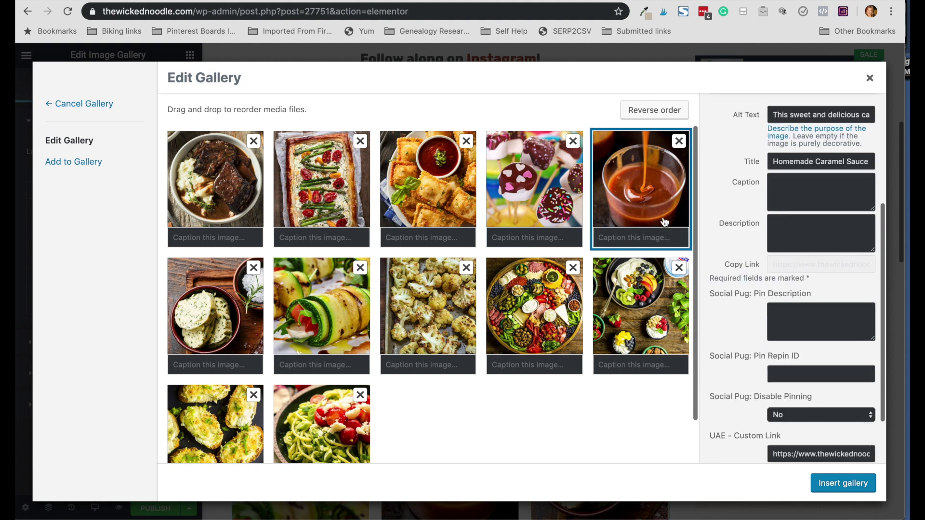
scroll(794, 428, "down", 2)
left_click(780, 427)
type("DESSERT")
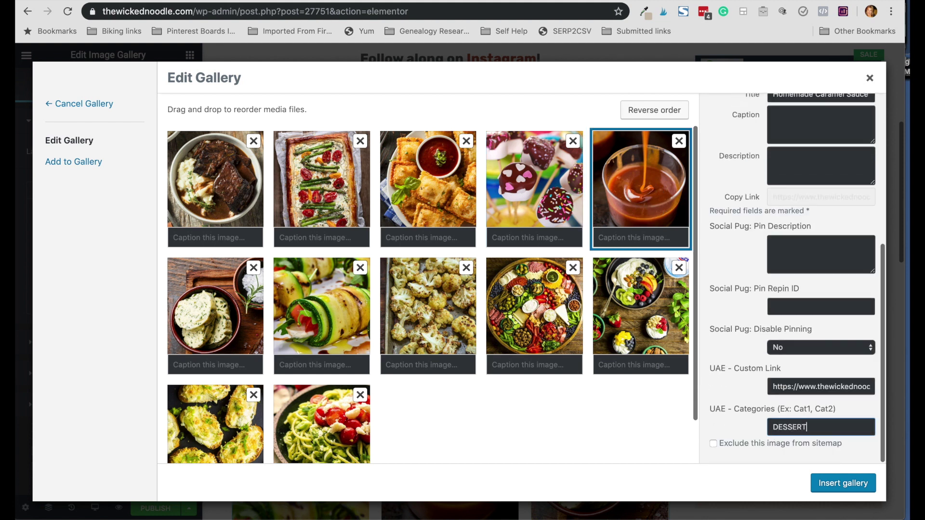
Step: Assign the UAE category MAIN to the herb butter photo and APPETIZER,SIDE to the zucchini rollups photo
left_click(202, 313)
left_click(798, 430)
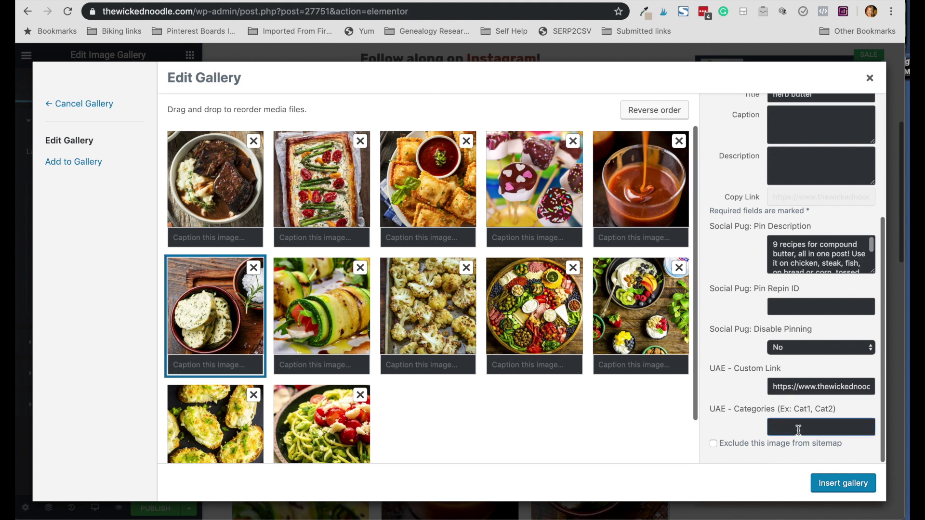
type("MAIN")
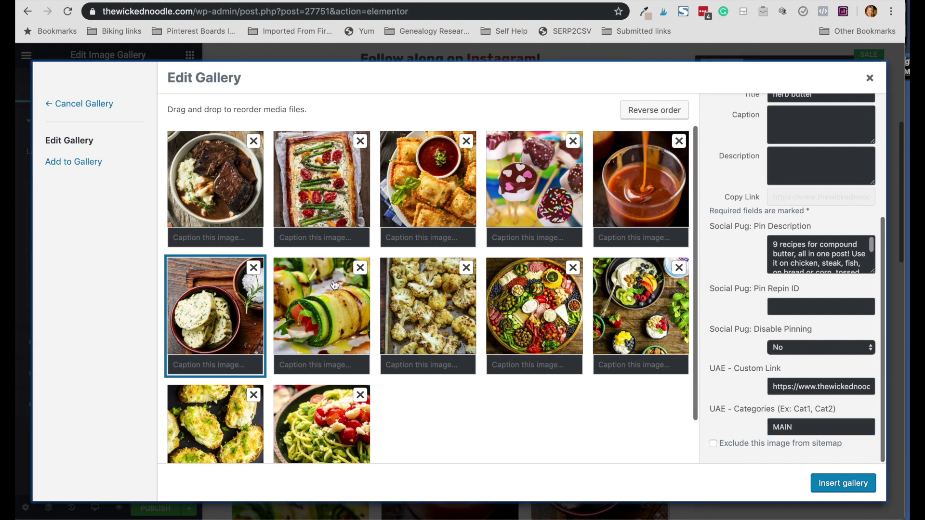
left_click(314, 306)
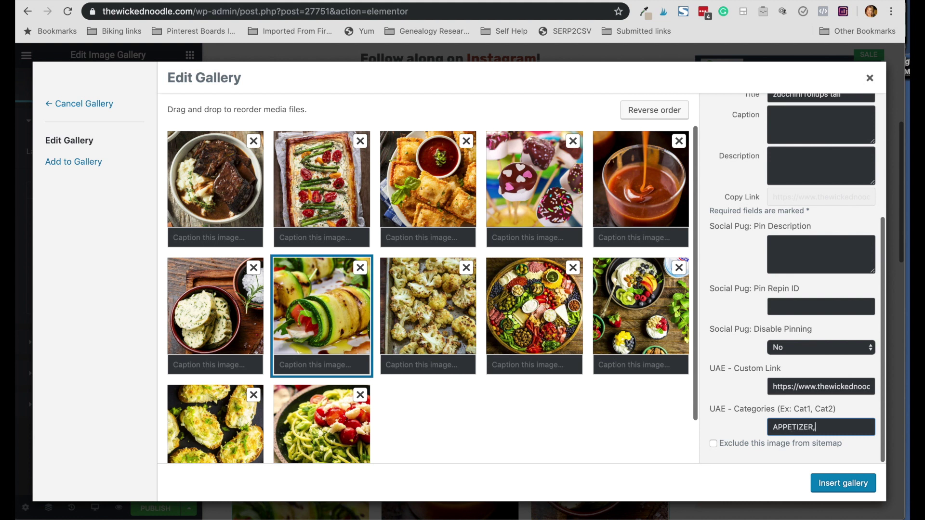
Step: Assign the UAE category SIDE to the browned cauliflower photo and MAIN,APPETIZER to the charcuterie board photo
left_click(407, 332)
scroll(792, 403, "down", 2)
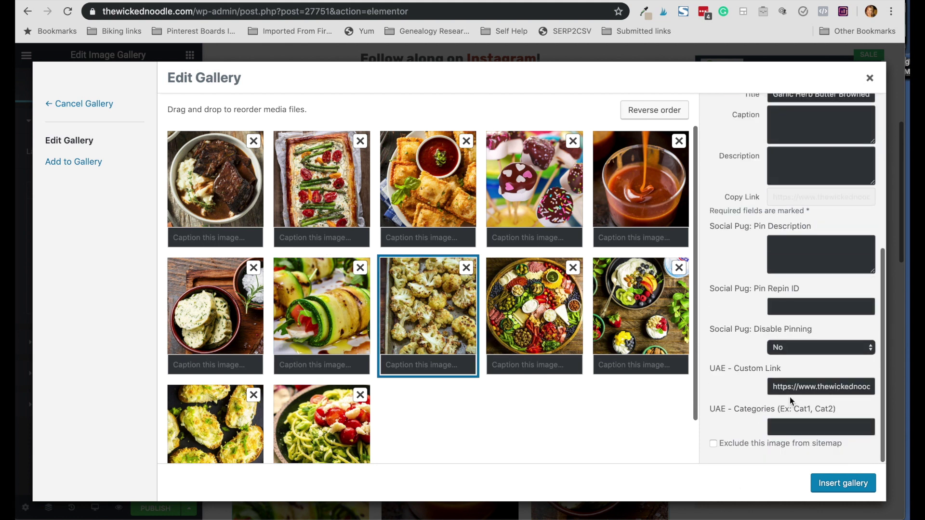
left_click(778, 428)
type("SIDE")
left_click(538, 329)
left_click(777, 425)
type("MAIN,APPETIZ")
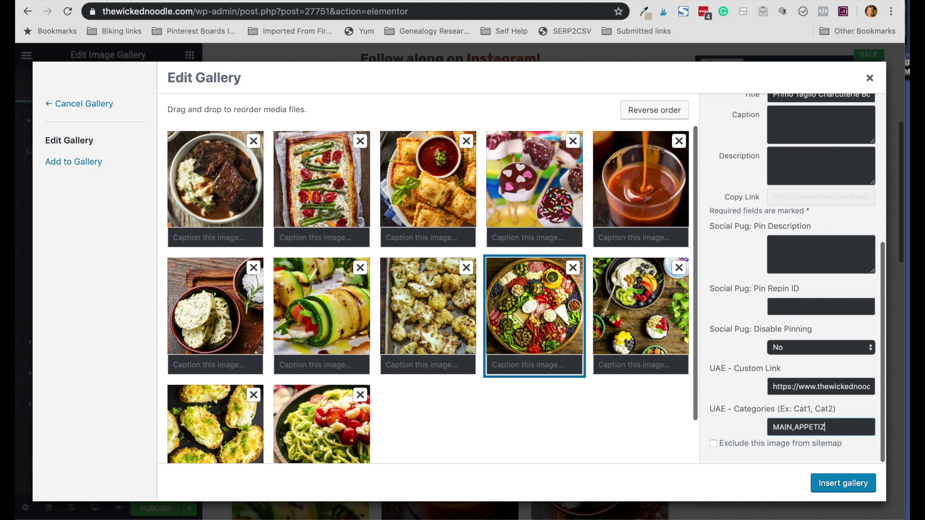
type("ER")
Step: Assign the UAE category BREAKFAST to the yogurt and fruit bowls photo and APPETIZER to the jalapeño cheesy toasts photo
left_click(652, 322)
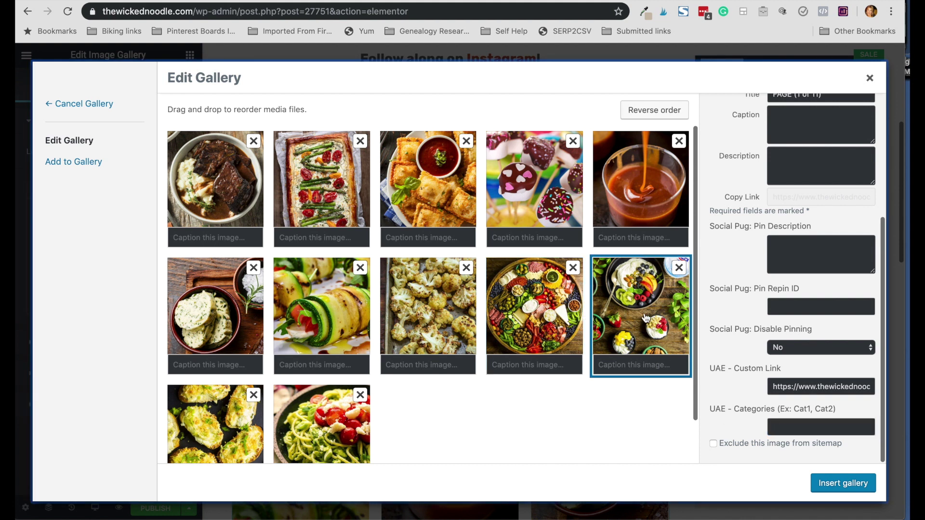
left_click(790, 422)
type("BREAKF")
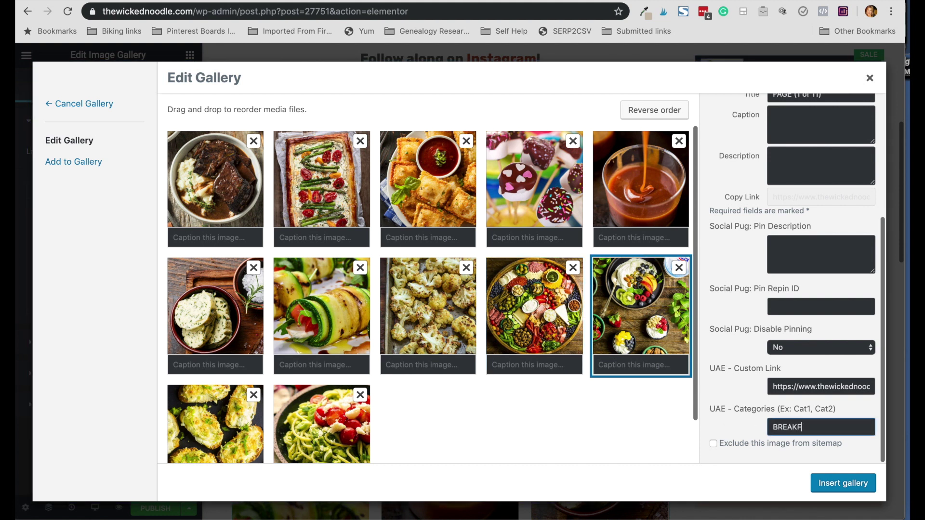
type("AST")
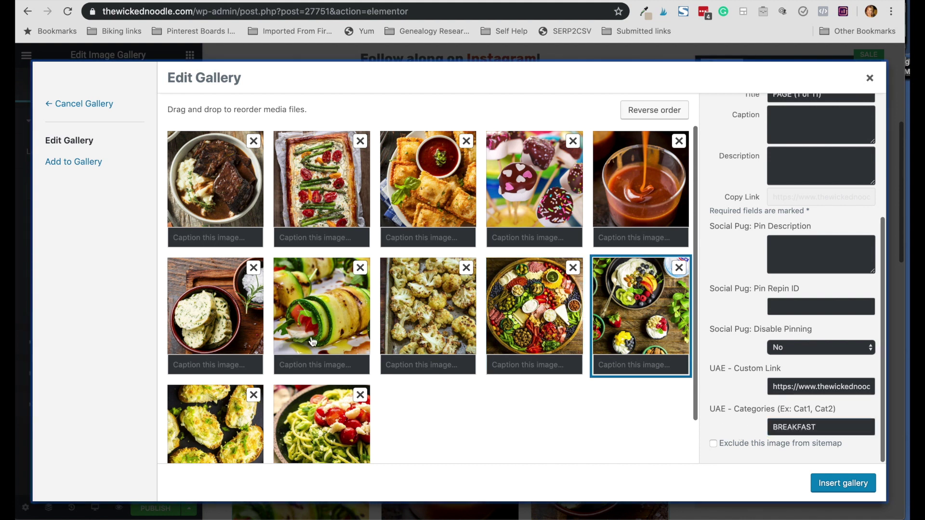
left_click(224, 426)
scroll(786, 431, "down", 2)
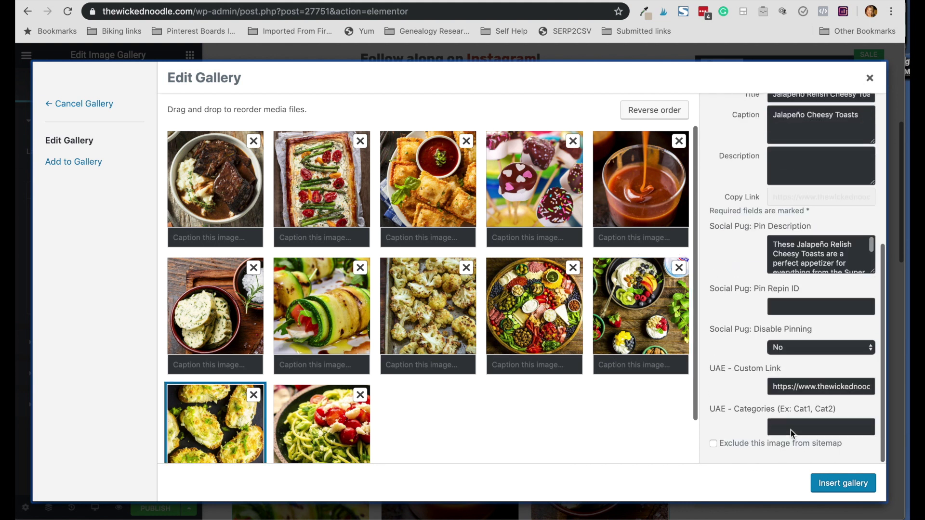
left_click(791, 430)
type("APPETIZER")
Step: Assign the UAE category MAIN to the spicy avocado pasta photo and insert the updated gallery into the page
left_click(304, 427)
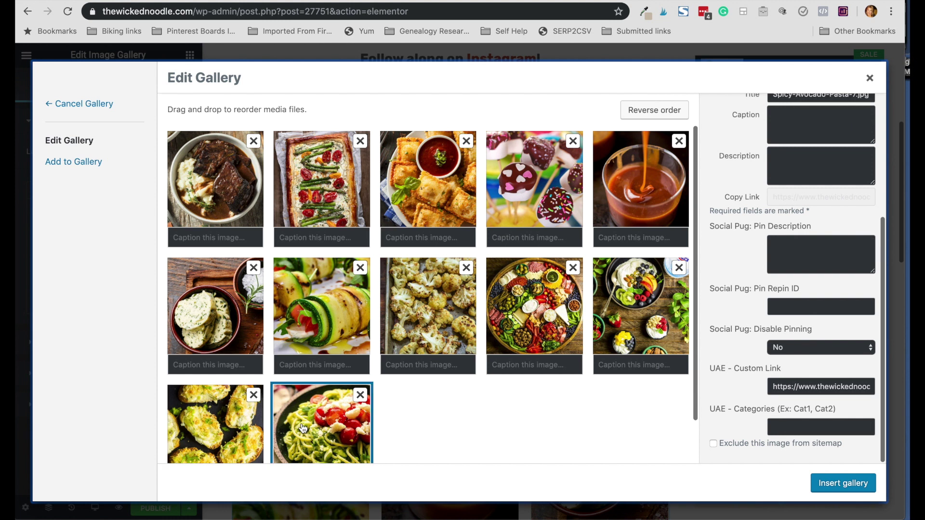
left_click(774, 427)
type("MAIN")
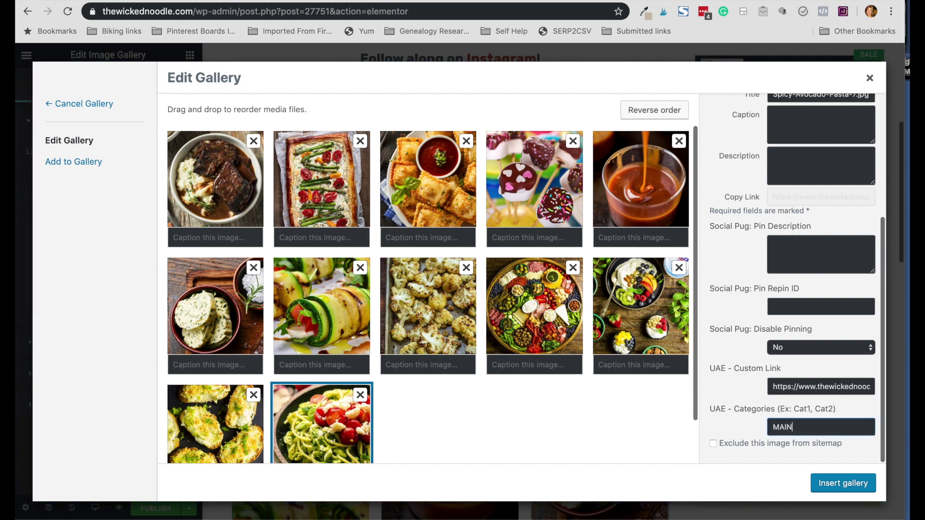
left_click(740, 424)
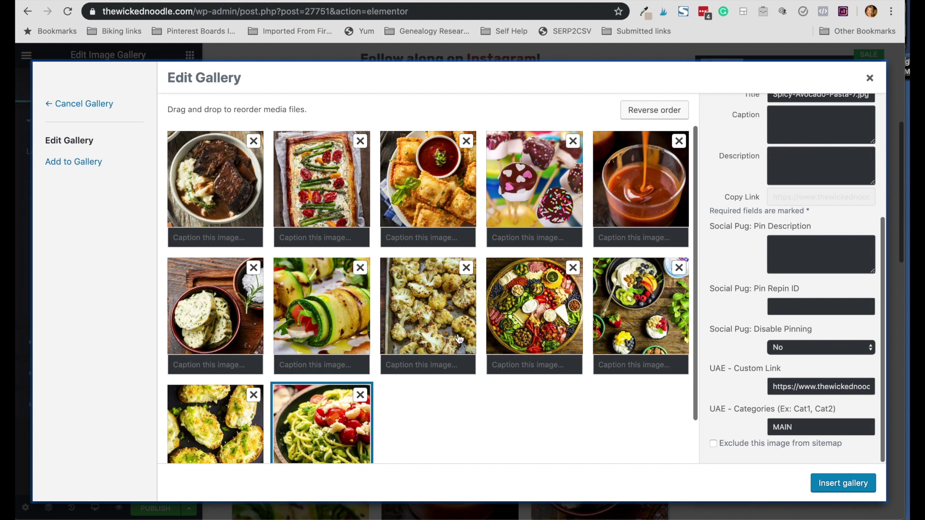
left_click(837, 483)
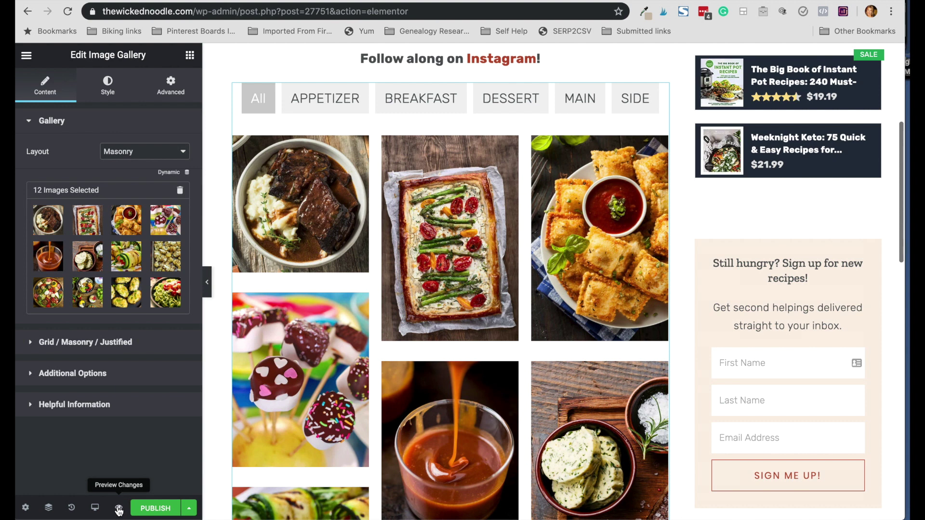
Step: Preview the page, test the APPETIZER, BREAKFAST, DESSERT, MAIN and SIDE gallery filters, and return to the editor
left_click(118, 510)
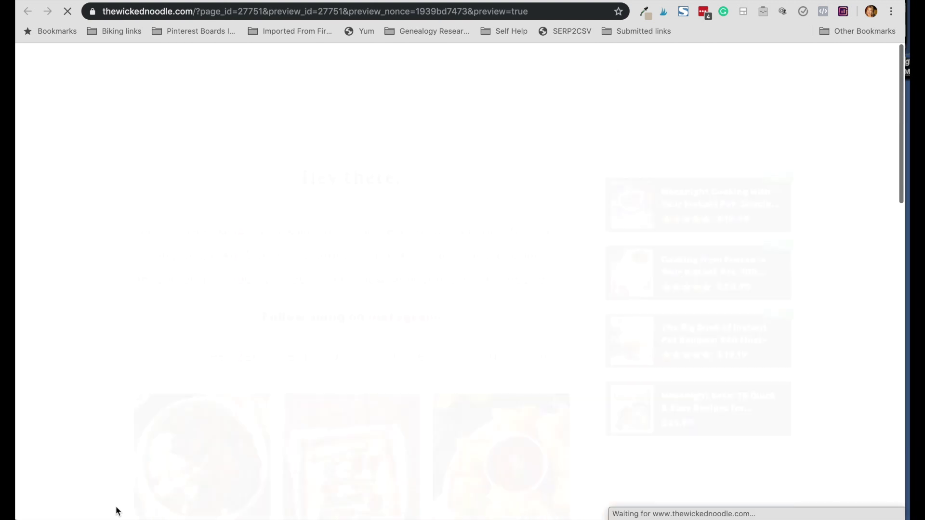
scroll(109, 353, "down", 4)
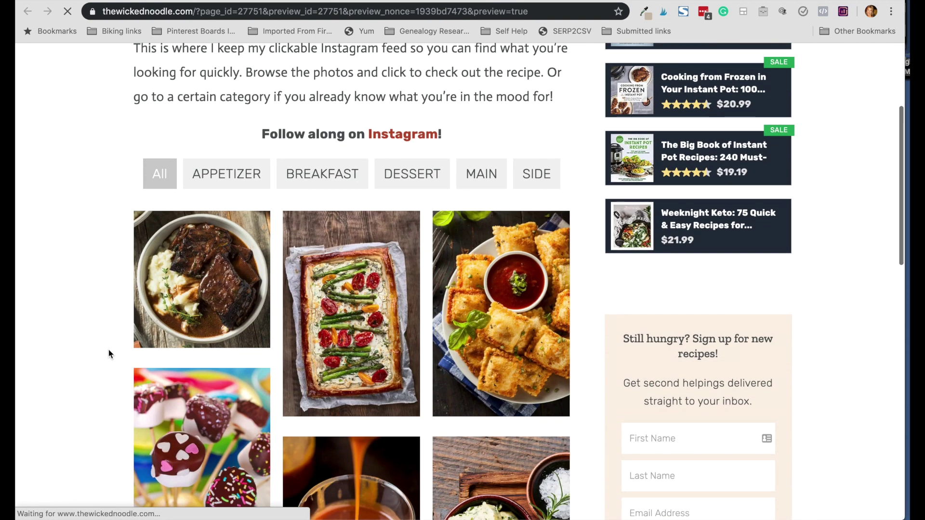
scroll(108, 353, "down", 3)
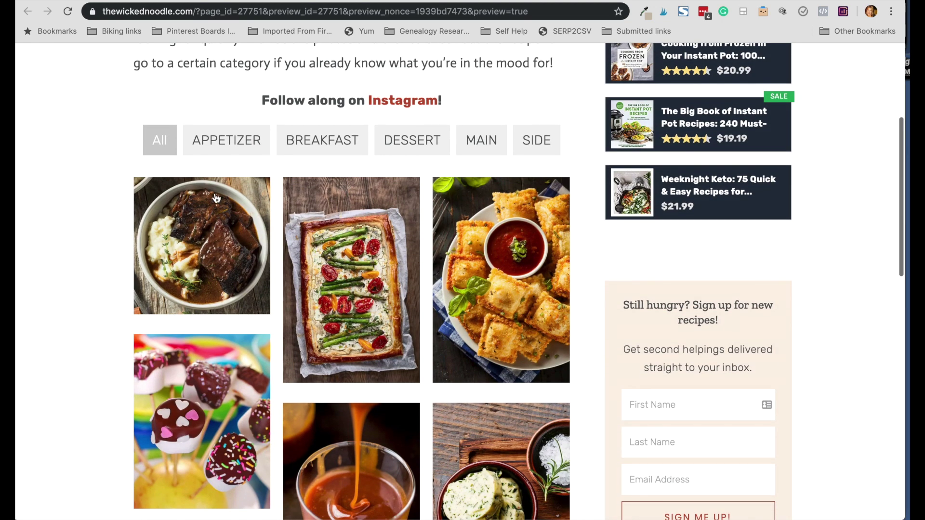
left_click(228, 141)
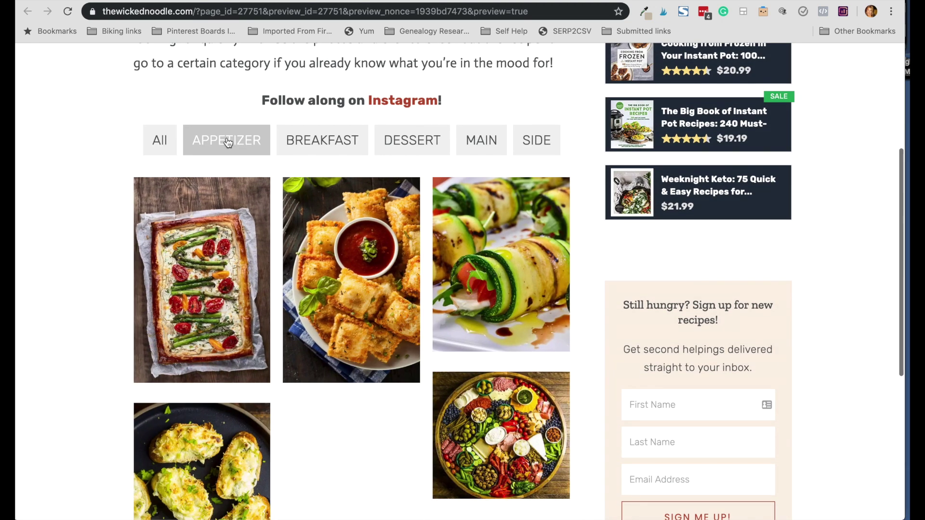
left_click(307, 141)
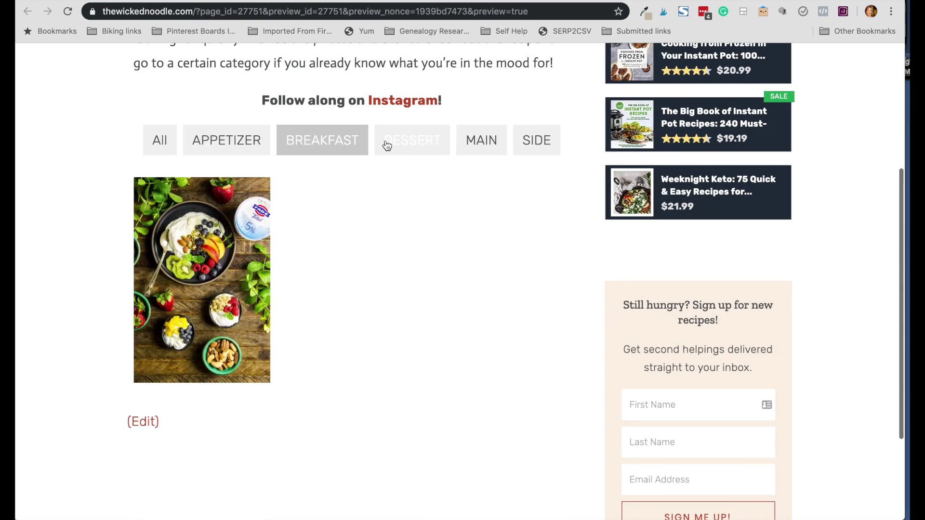
left_click(391, 142)
left_click(486, 142)
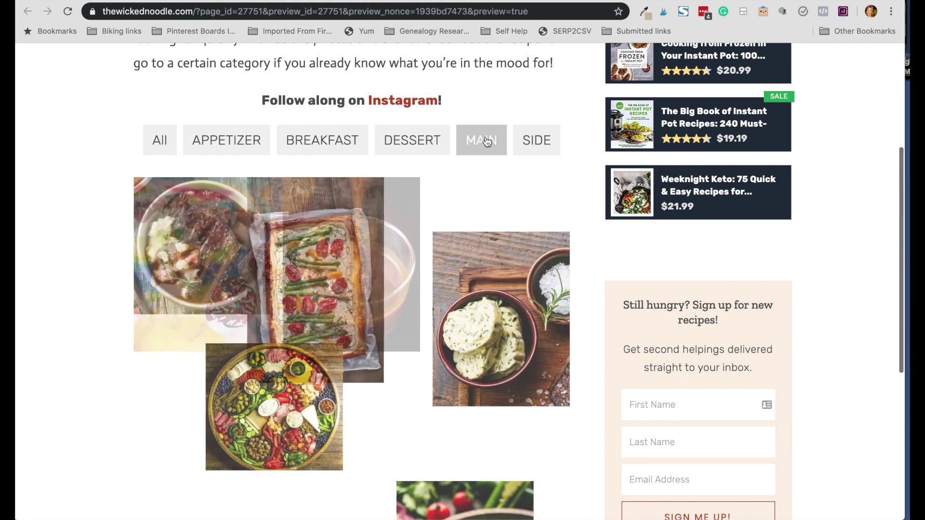
left_click(533, 141)
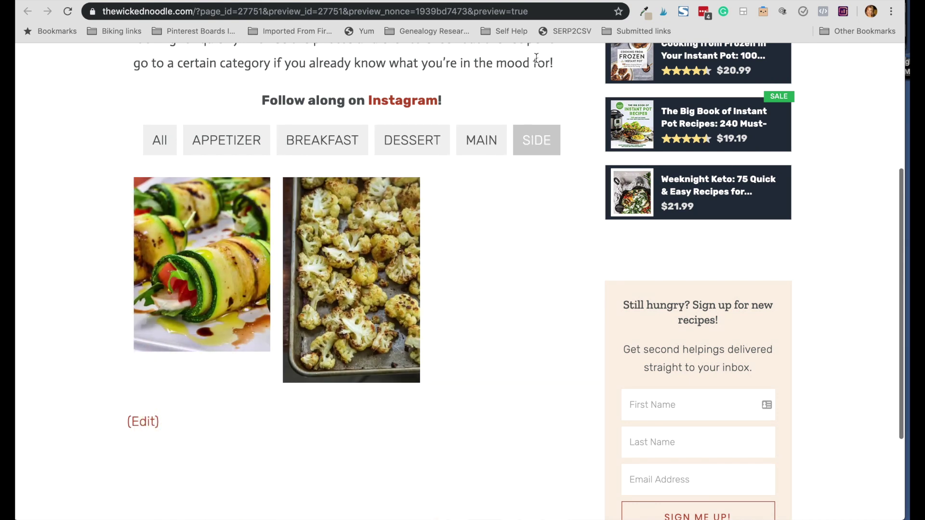
left_click(524, 1)
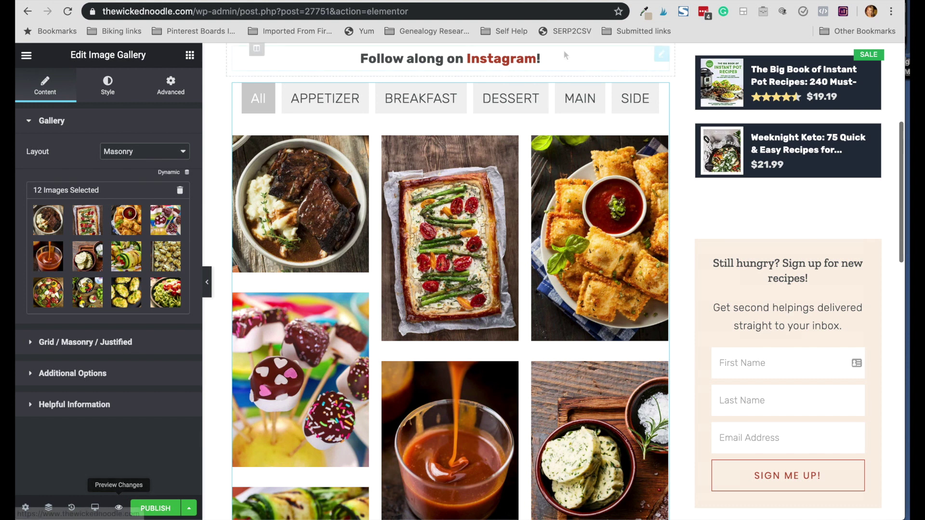
Step: Examine the finished Instagram page's SIDE and All gallery views and its photo titles, then return to the editor
left_click(642, 1)
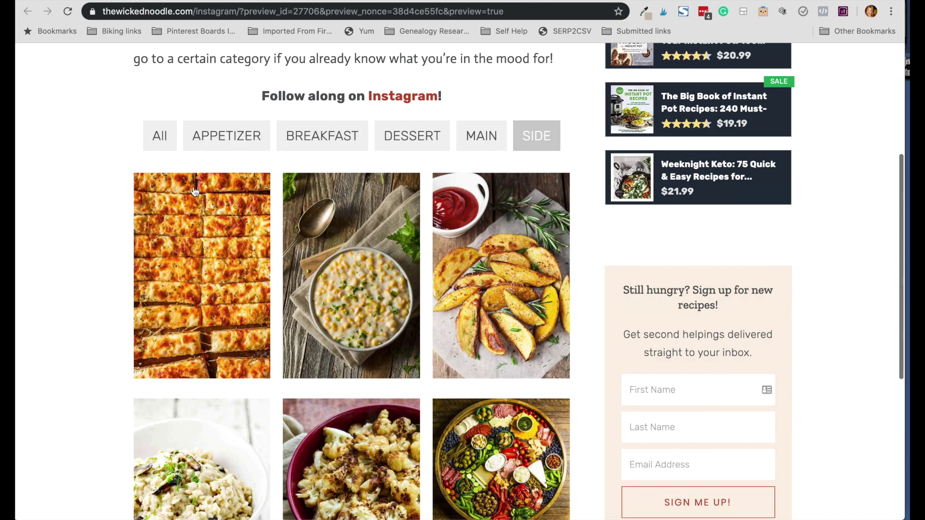
scroll(58, 283, "down", 3)
scroll(57, 283, "up", 1)
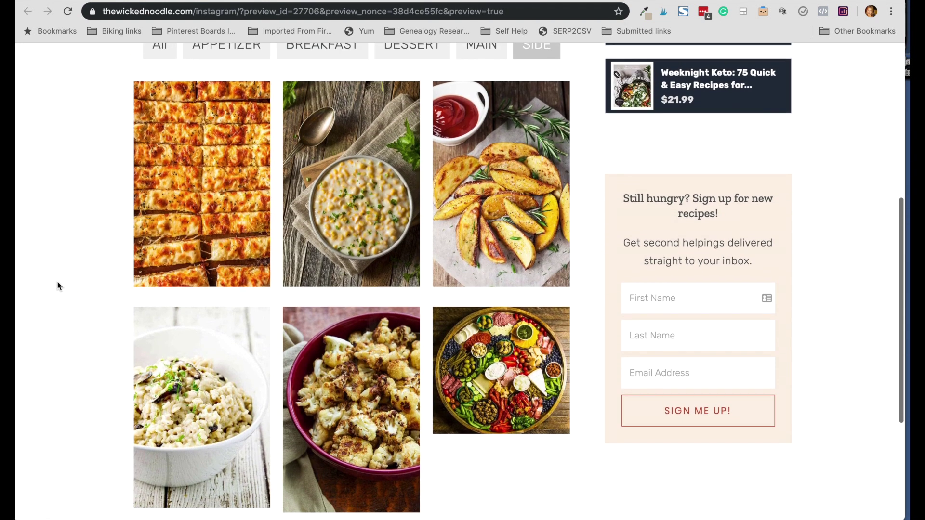
scroll(229, 203, "up", 1)
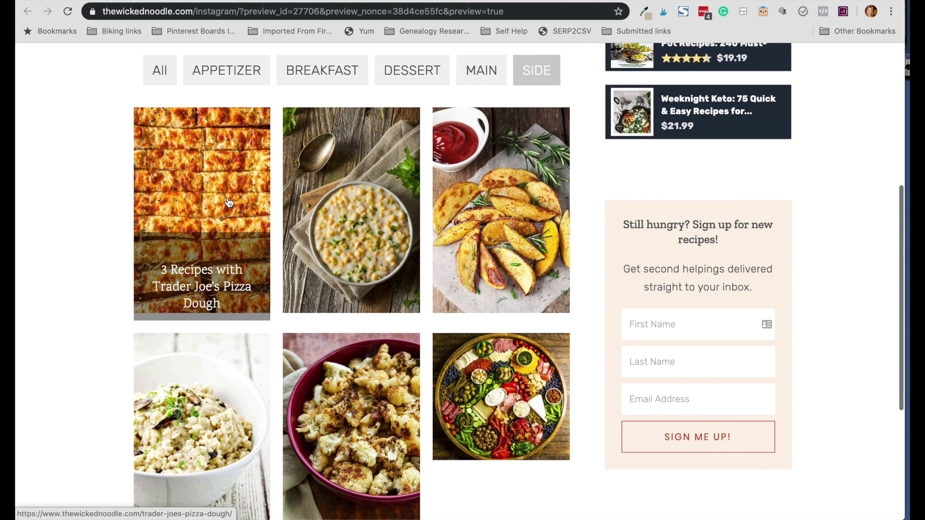
left_click(160, 70)
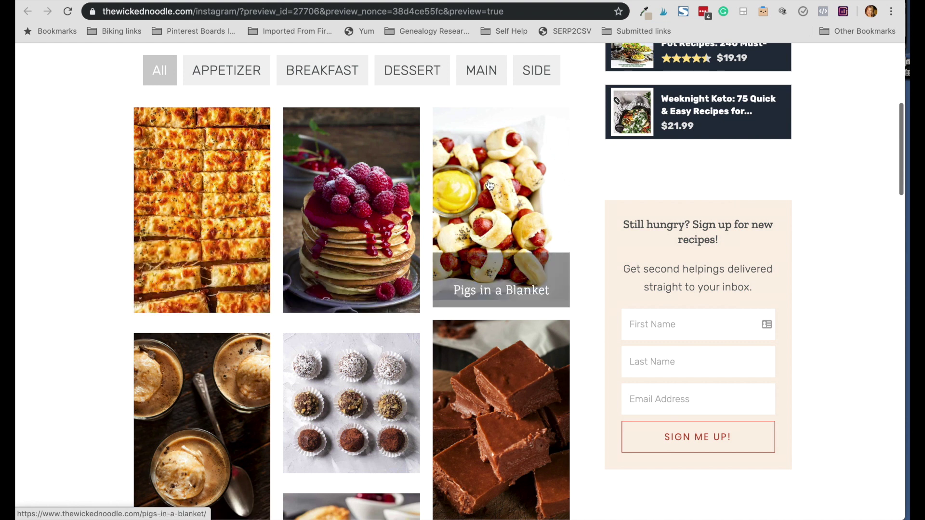
scroll(488, 183, "down", 2)
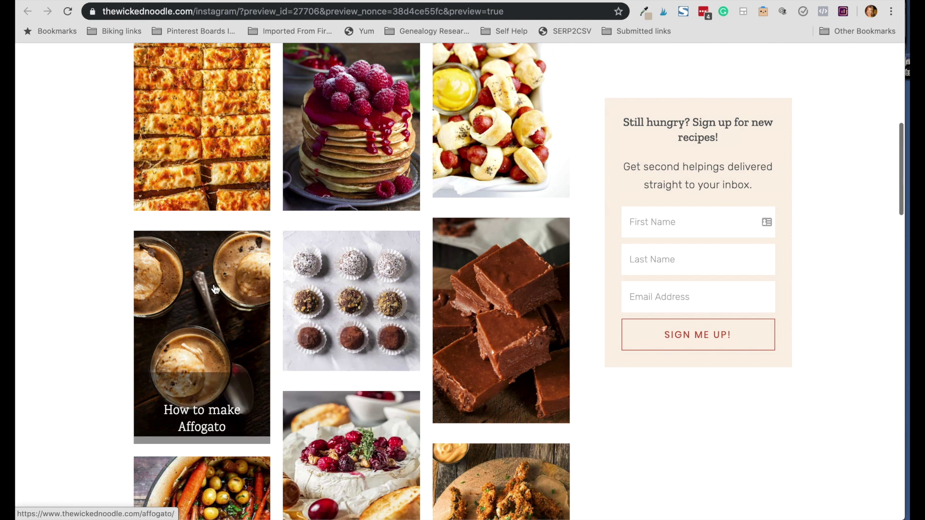
scroll(201, 123, "up", 2)
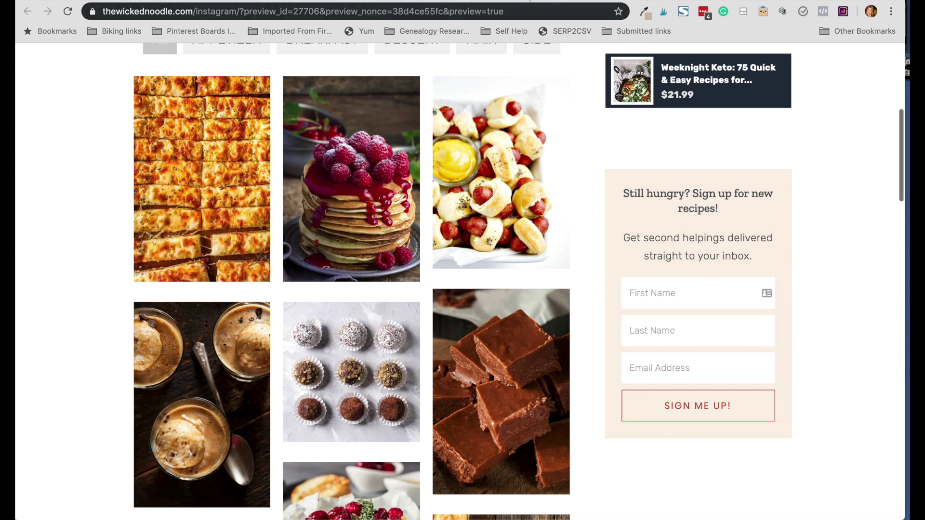
left_click(527, 1)
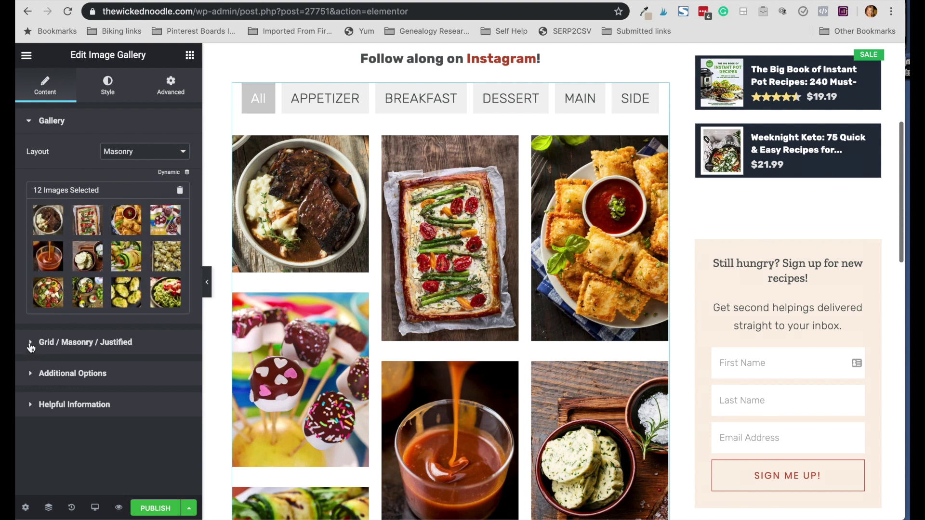
Step: Set the image gallery's Show Caption option to On Image and check the photos on the page
left_click(29, 374)
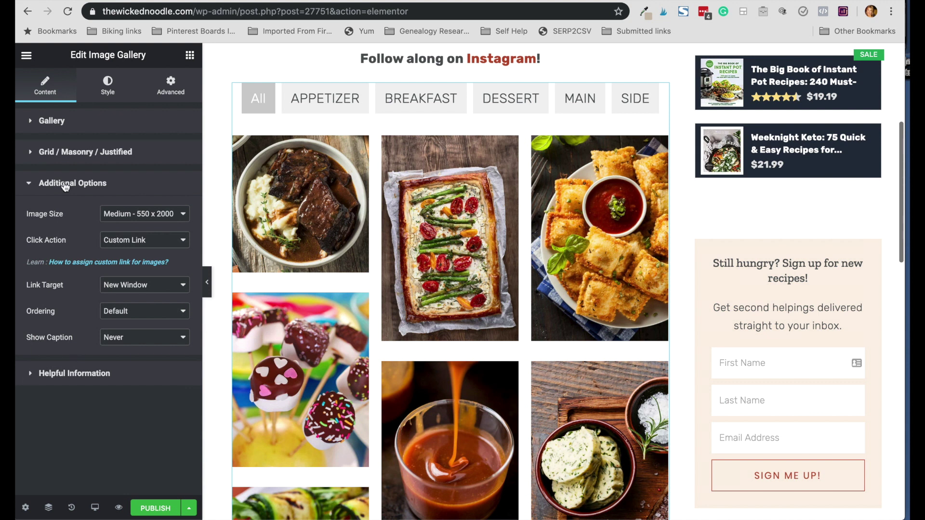
left_click(117, 338)
left_click(119, 347)
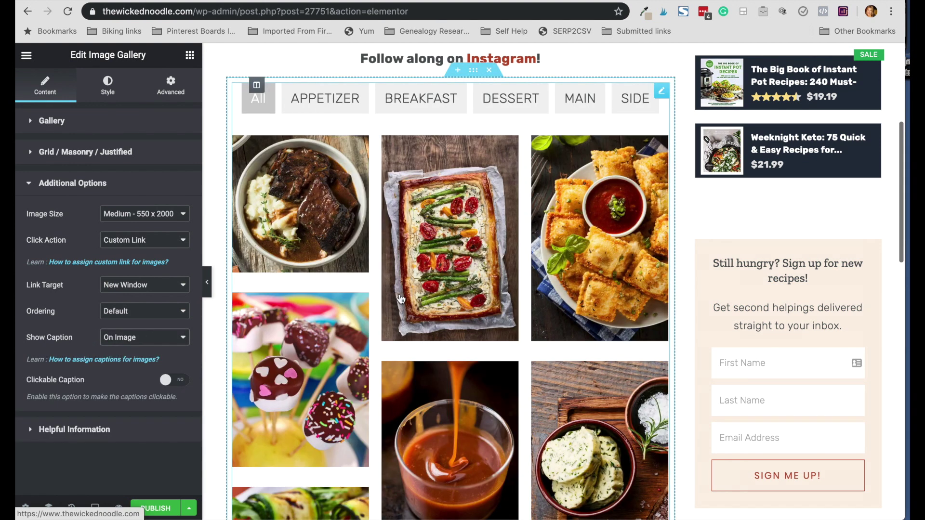
scroll(420, 369, "down", 2)
scroll(420, 370, "up", 2)
Step: Switch the image gallery's Show Caption option to On Hover and look over the photos
left_click(154, 339)
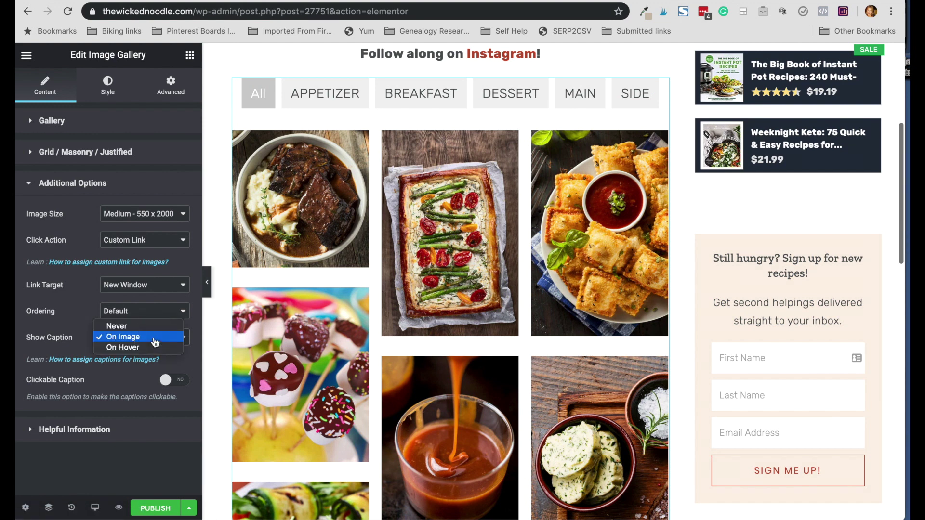
left_click(152, 348)
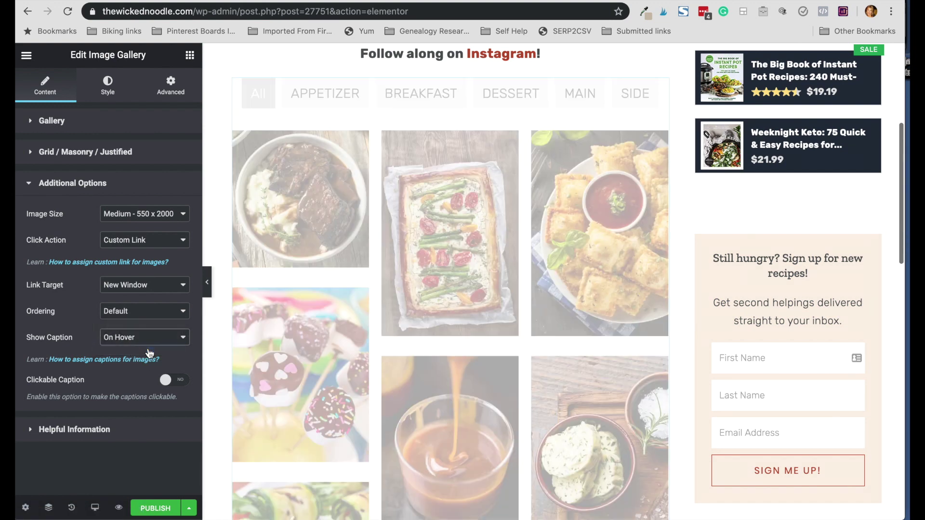
scroll(477, 350, "down", 3)
scroll(415, 350, "up", 3)
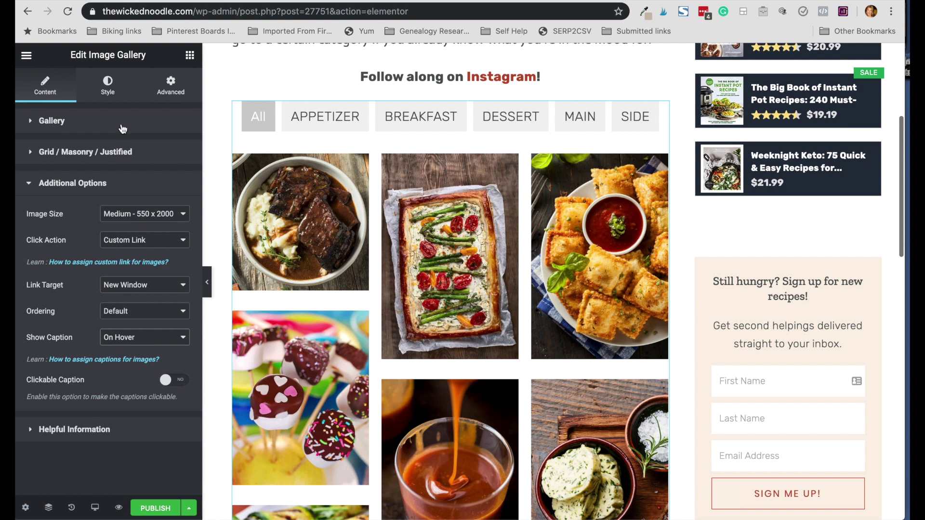
Step: Open the gallery's selected images for editing and caption the short ribs photo SHORT RIBS
left_click(54, 121)
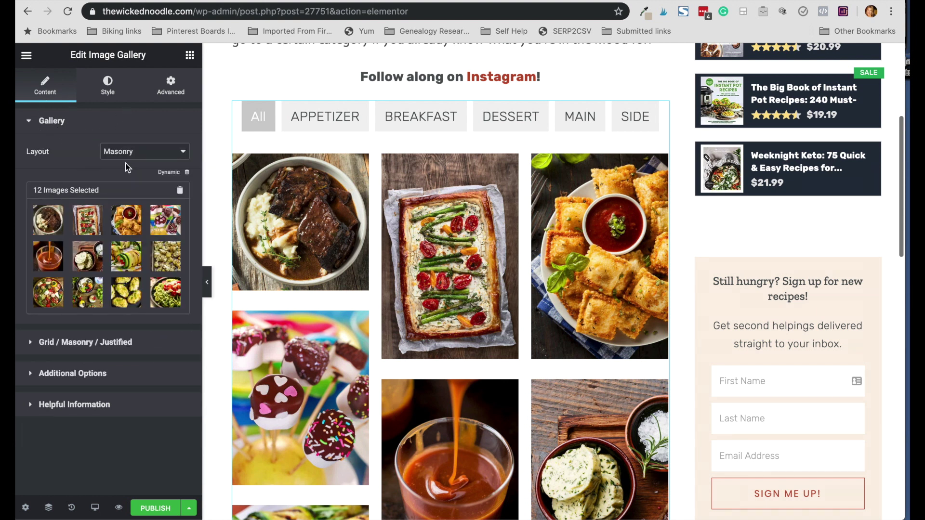
mouse_move(176, 217)
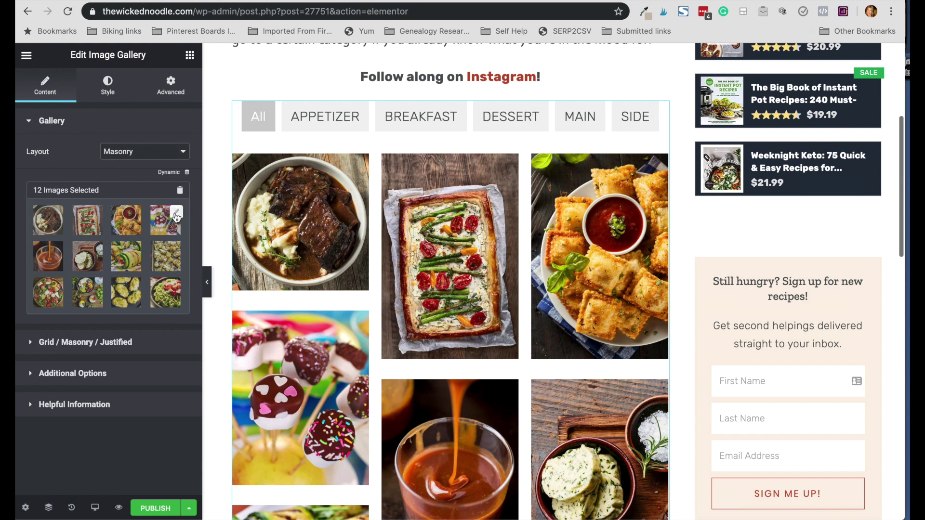
left_click(177, 217)
left_click(200, 239)
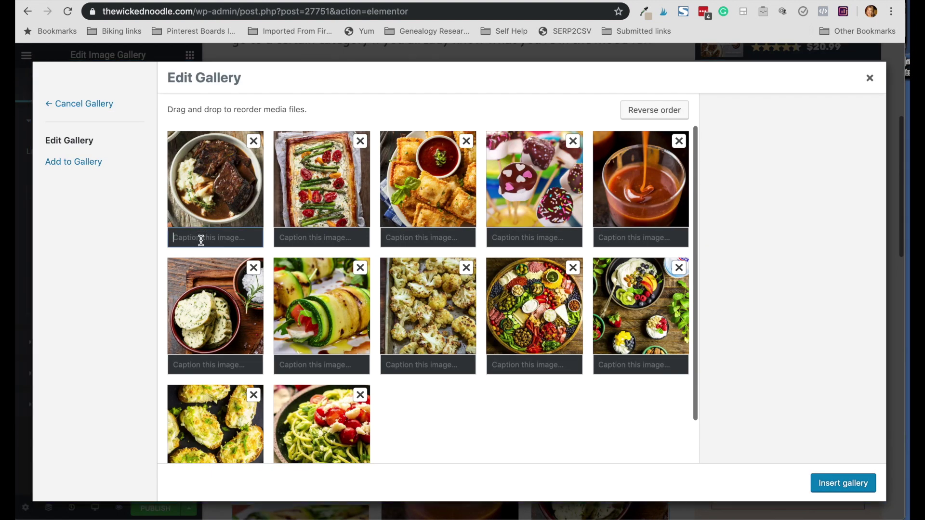
type("SHORT RIBS")
key("Tab")
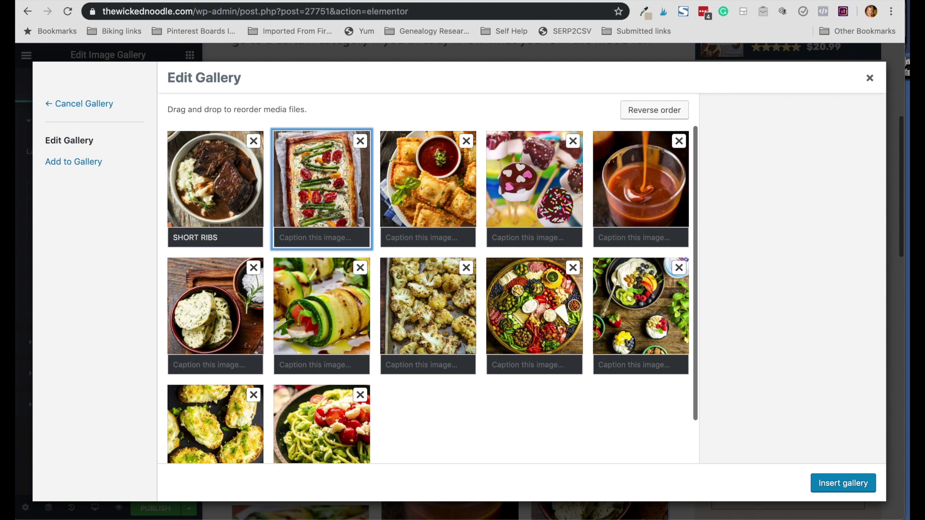
Step: Caption the tart photo TOMATO ASPARGUS TART and the ravioli photo FRIED RAVIOLI, and insert the updated gallery
left_click(291, 237)
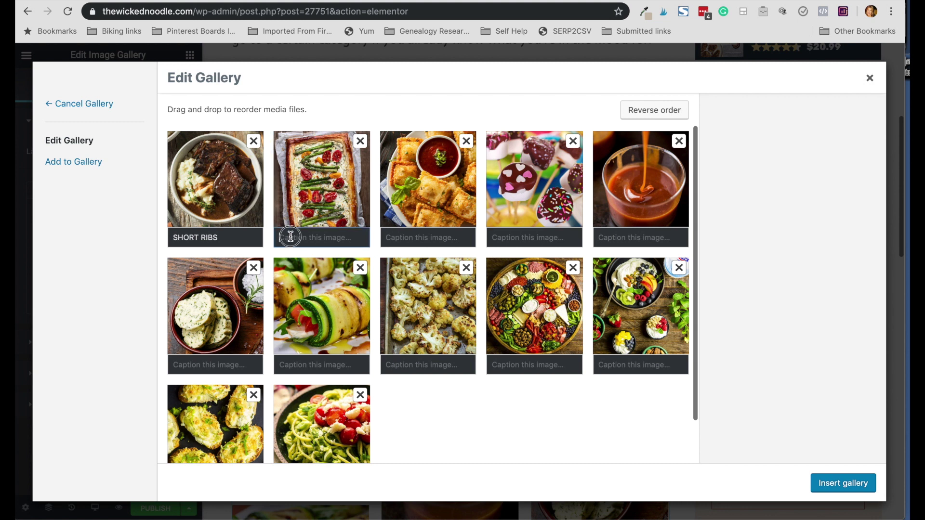
type("TOMATO ASPARGUS ART")
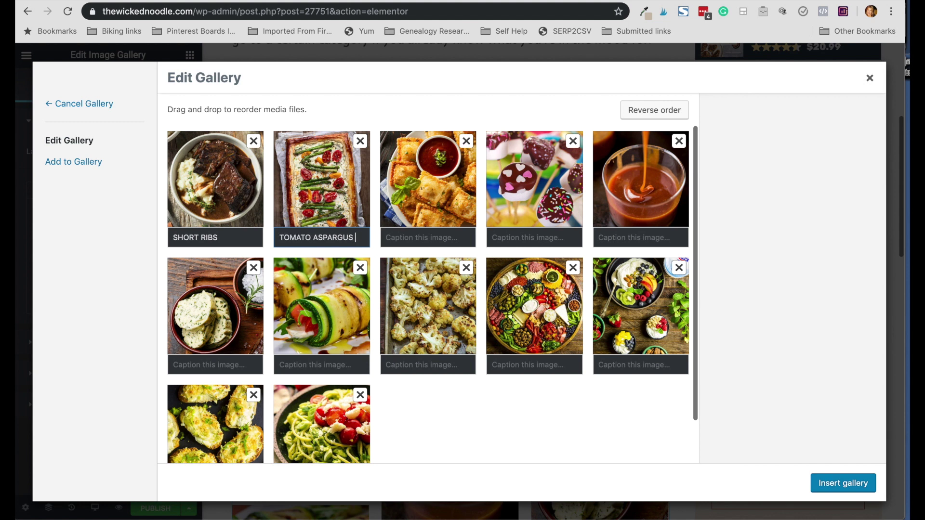
left_click(400, 240)
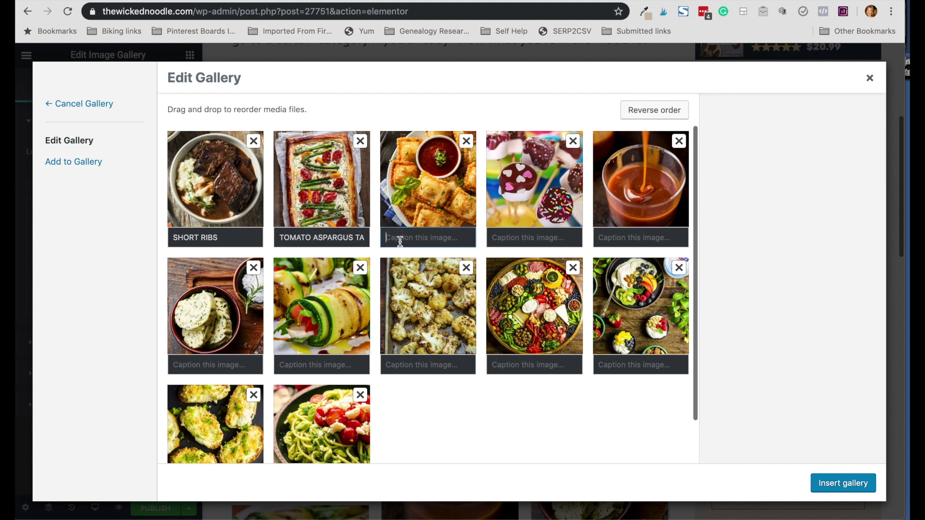
type("FRIED RAVIOLI")
left_click(835, 485)
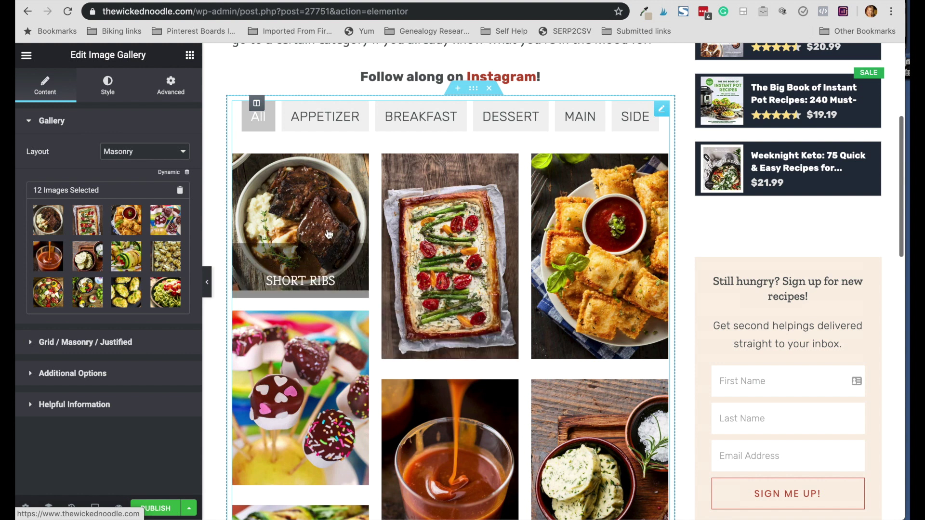
Step: Set the gallery's Show Caption option to On Image and preview the page with its captioned photos
left_click(32, 375)
left_click(121, 339)
left_click(123, 327)
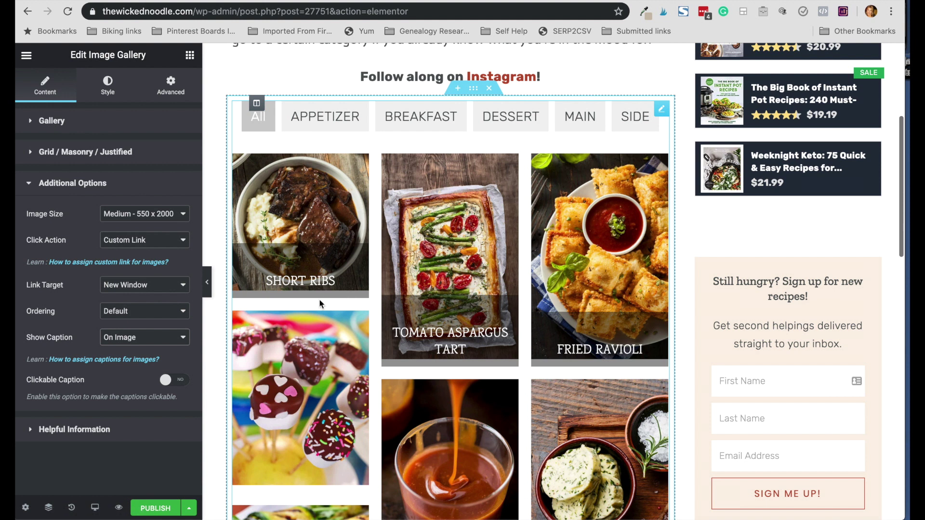
left_click(119, 508)
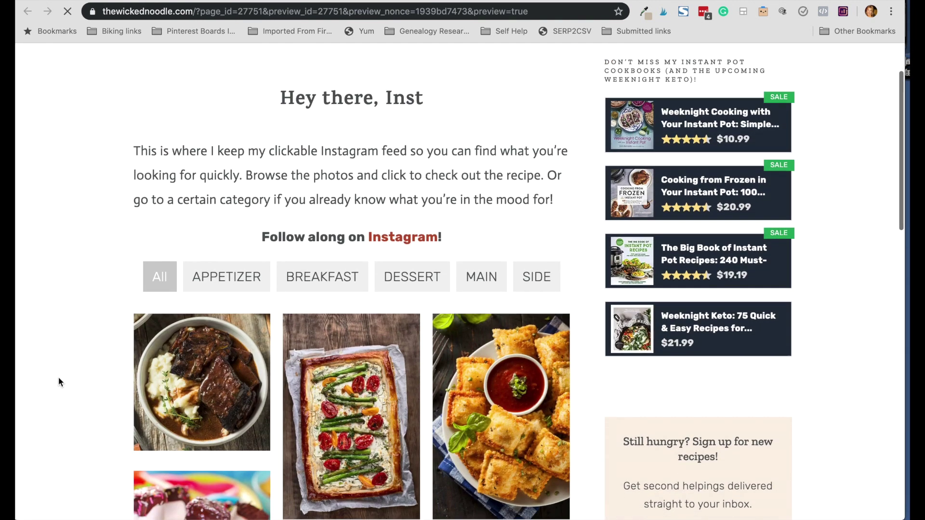
scroll(59, 382, "down", 5)
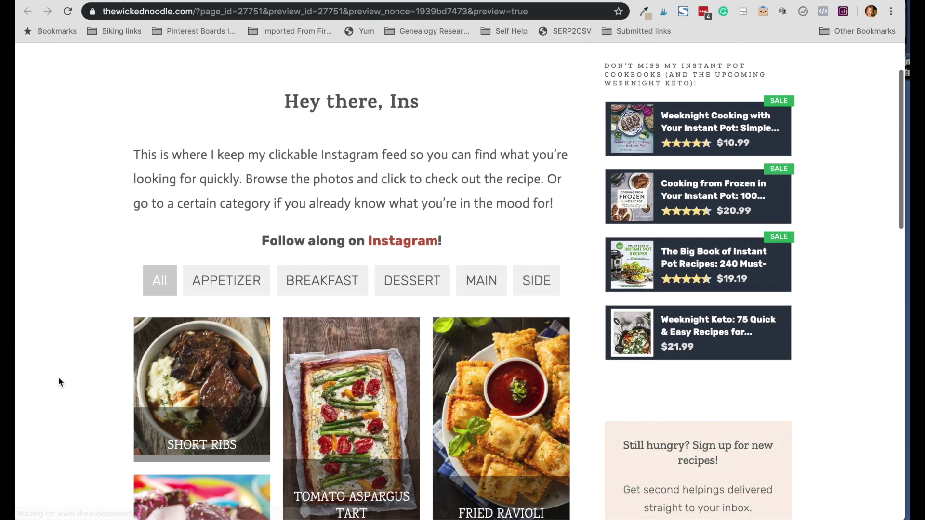